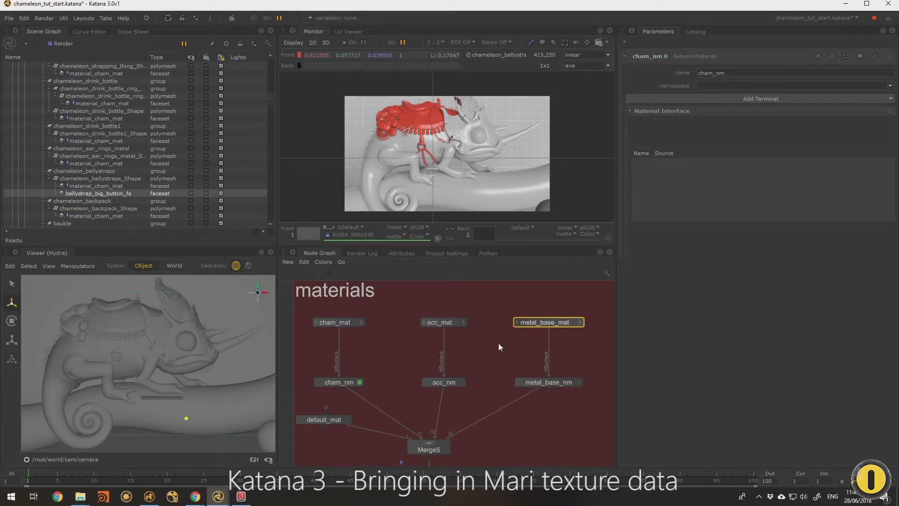
# Step: Switch to the file browser and look through the Mari texture files in the tex folder
pyautogui.hotkey('alt', 'Tab')
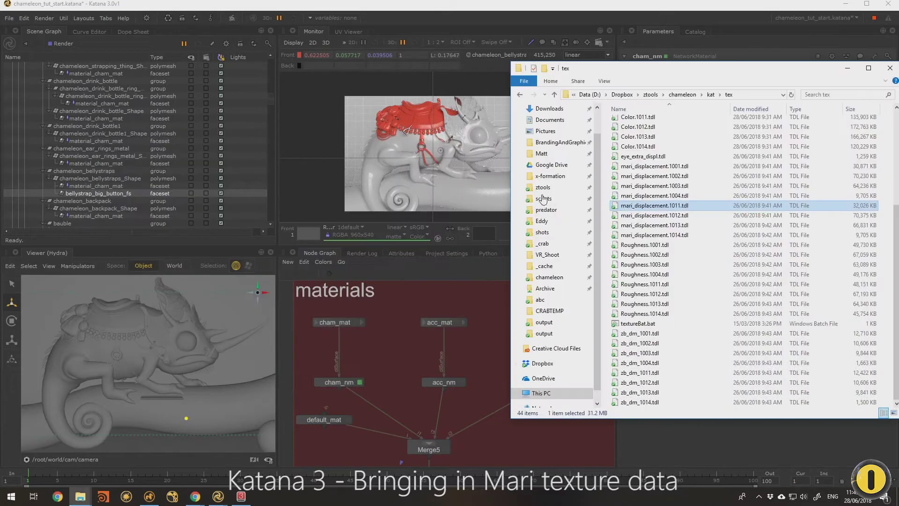
pyautogui.scroll(5, 677, 170)
pyautogui.scroll(-5, 667, 199)
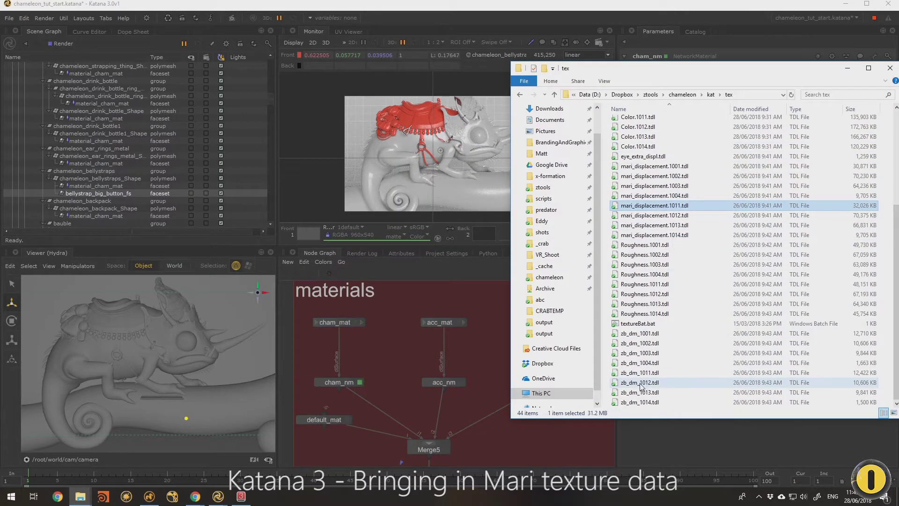
pyautogui.click(374, 347)
pyautogui.moveTo(374, 347); pyautogui.dragTo(460, 351, button='middle')
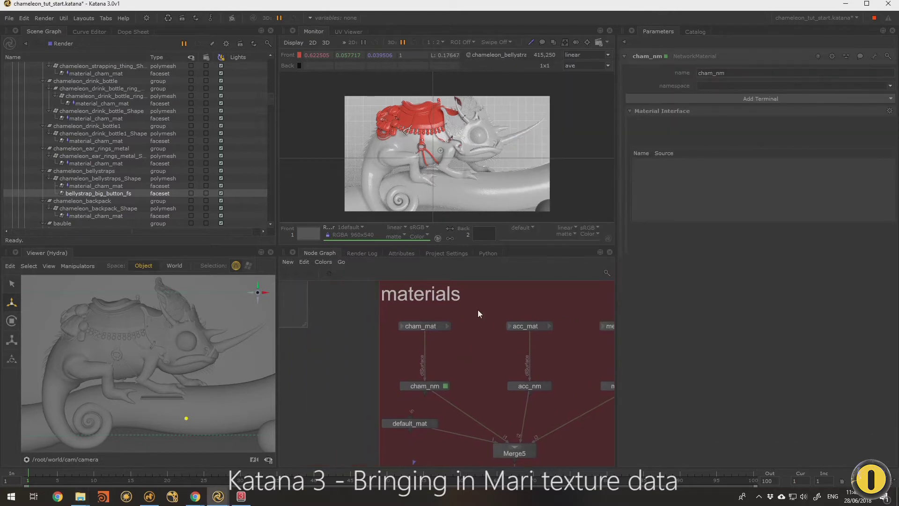
pyautogui.moveTo(477, 310); pyautogui.dragTo(389, 395)
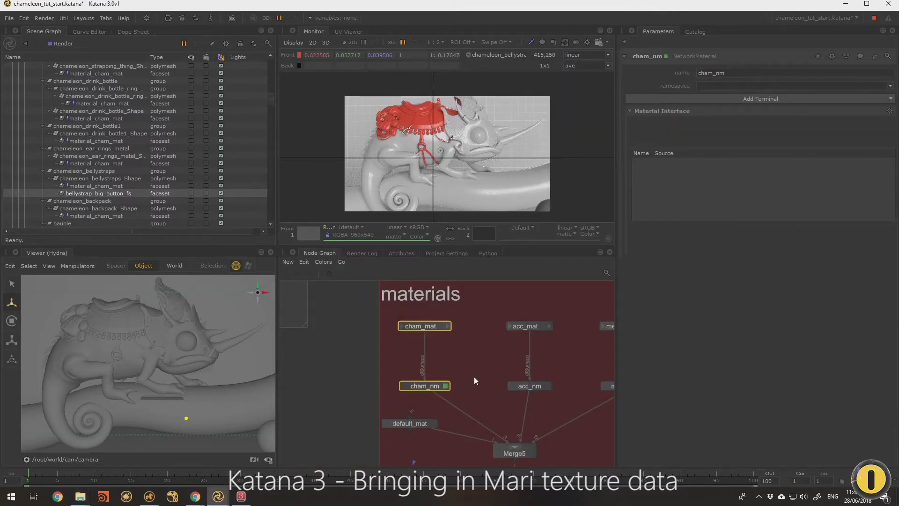
pyautogui.moveTo(565, 379); pyautogui.dragTo(510, 383, button='middle')
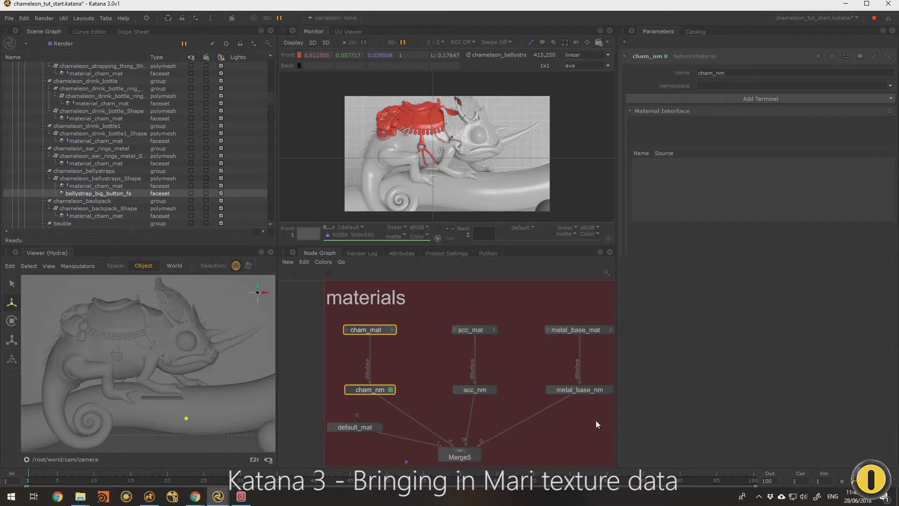
pyautogui.scroll(-5, 448, 362)
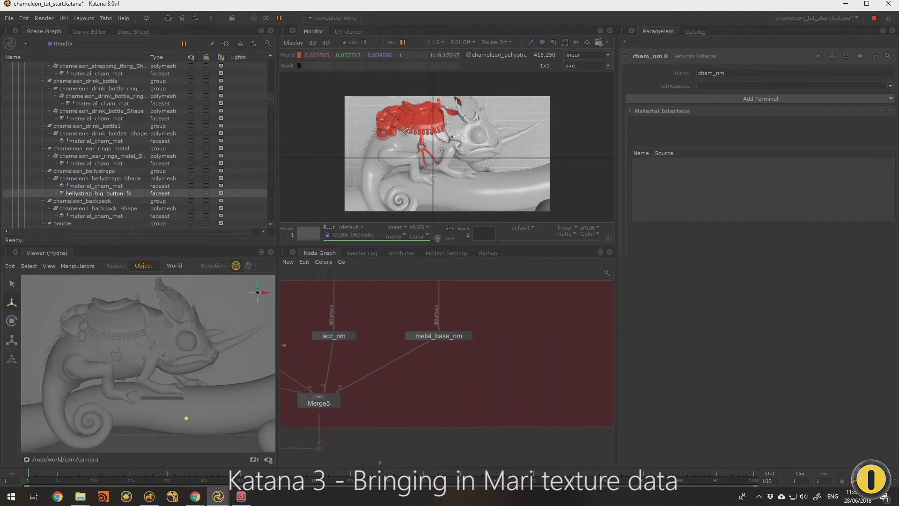
# Step: Enlarge the materials backdrop to make more room around its nodes
pyautogui.moveTo(420, 353); pyautogui.dragTo(485, 411)
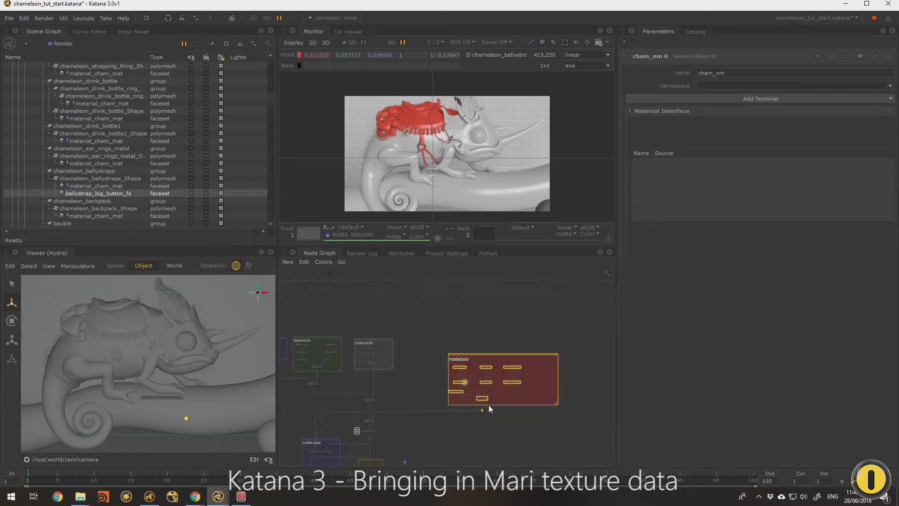
pyautogui.moveTo(573, 400); pyautogui.dragTo(485, 383, button='middle')
pyautogui.scroll(5, 467, 384)
pyautogui.click(526, 382)
pyautogui.scroll(-3, 557, 381)
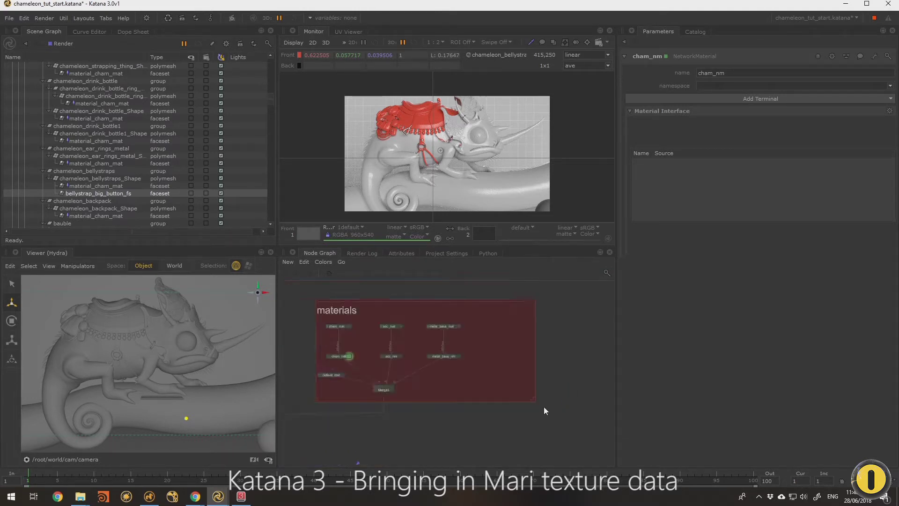
pyautogui.moveTo(532, 401); pyautogui.dragTo(599, 458)
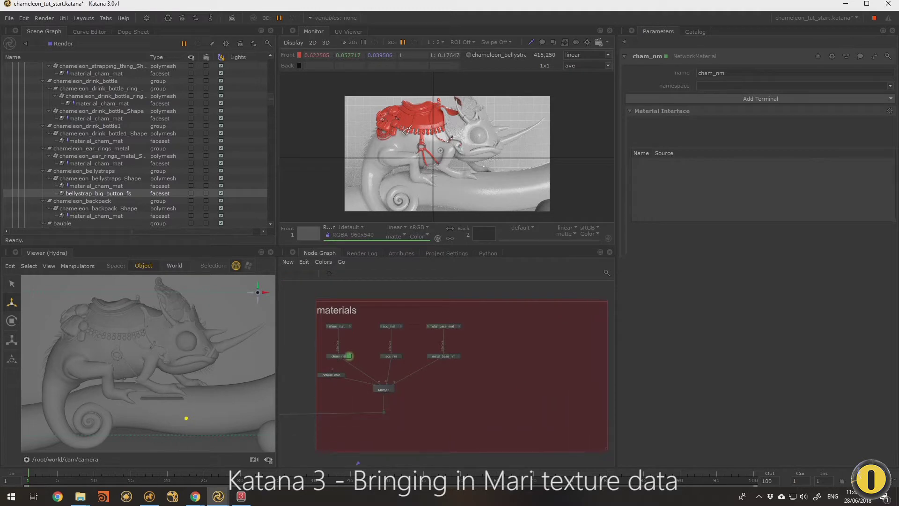
# Step: Group the cham_mat and cham_nm nodes and name the group cham_grp
pyautogui.moveTo(343, 297); pyautogui.dragTo(397, 315, button='middle')
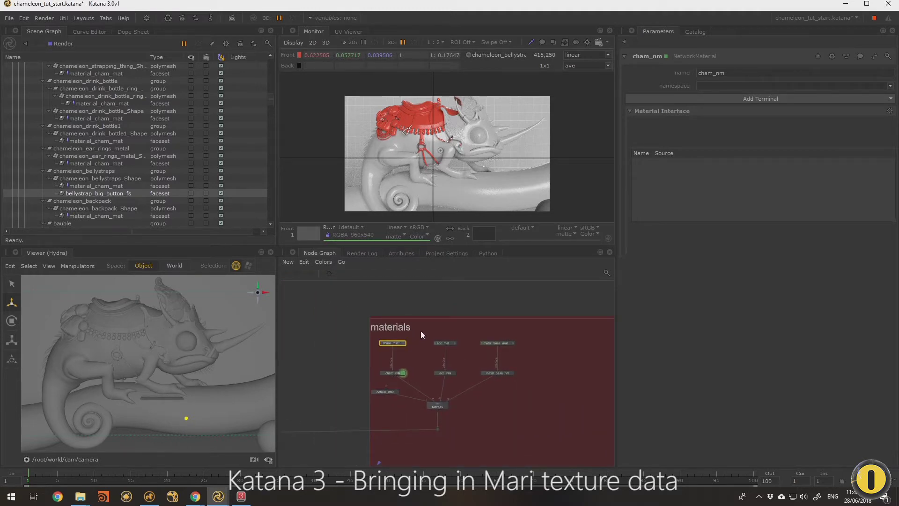
pyautogui.scroll(3, 406, 368)
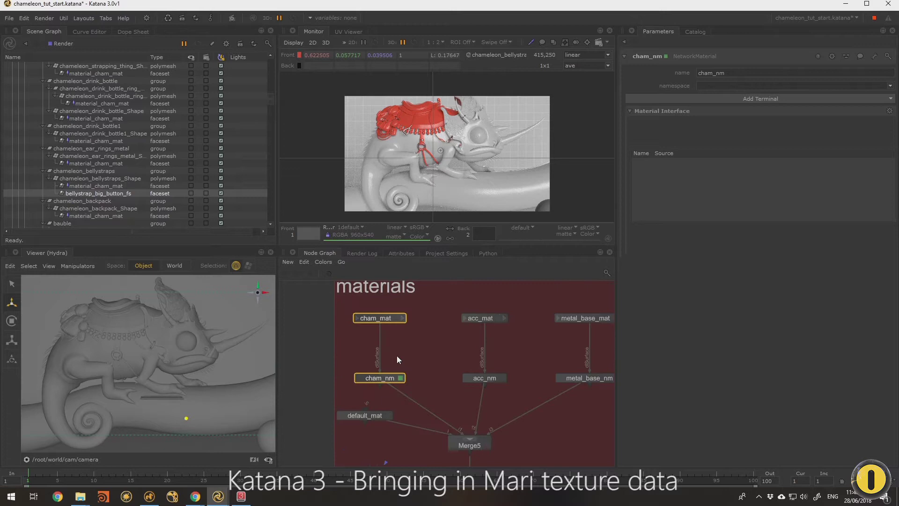
pyautogui.hotkey('ctrl', 'g')
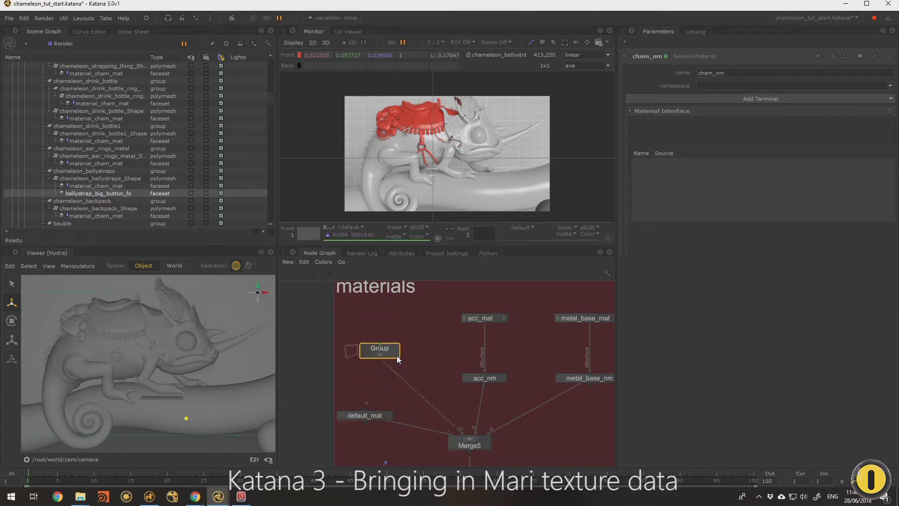
pyautogui.scroll(3, 383, 349)
pyautogui.doubleClick(387, 341)
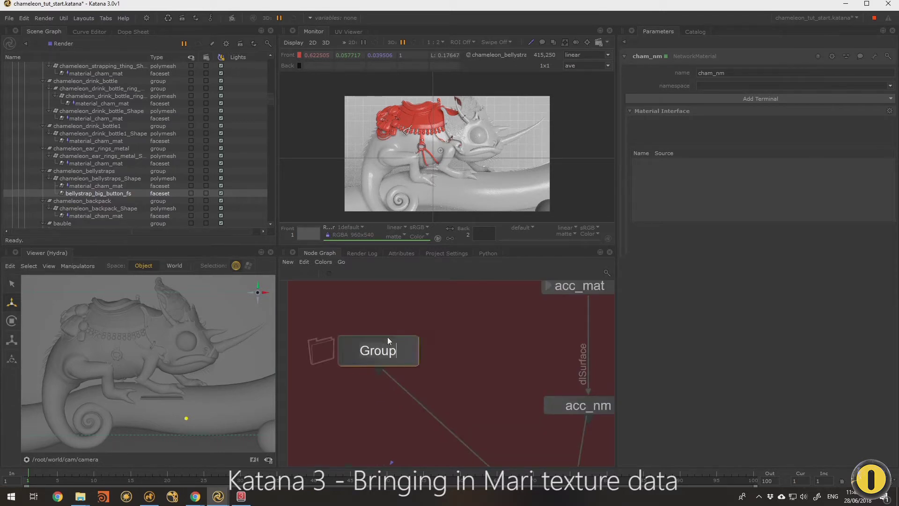
pyautogui.write('cham_grp')
pyautogui.press('Return')
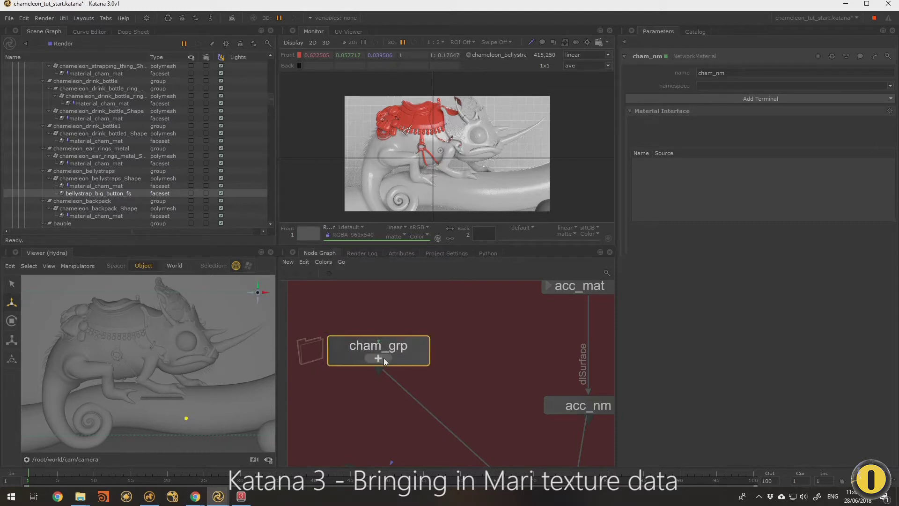
# Step: Expand the cham_grp group in the node graph and move cham_mat closer to cham_nm inside it
pyautogui.click(380, 357)
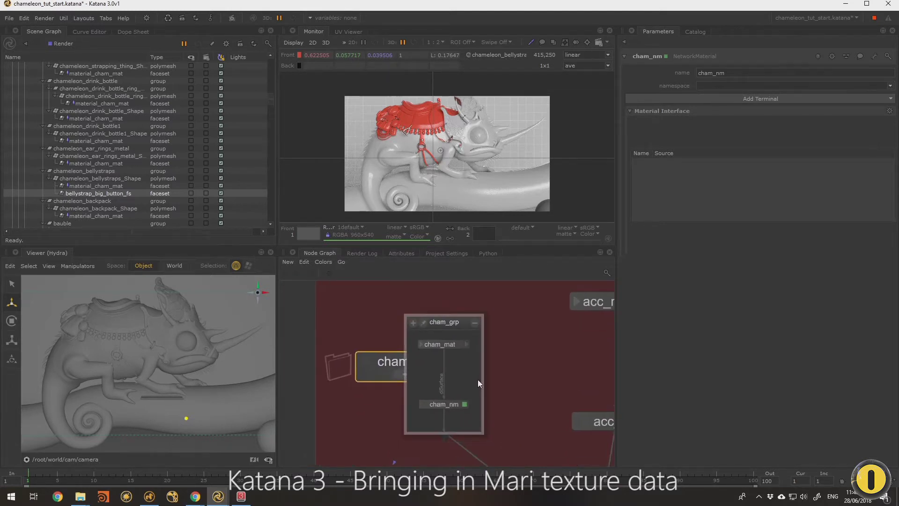
pyautogui.scroll(-4, 505, 403)
pyautogui.scroll(-3, 524, 402)
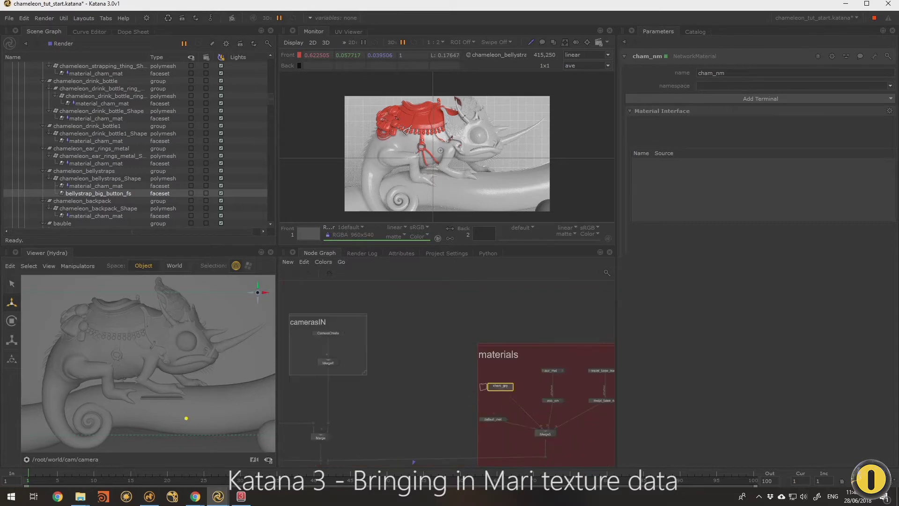
pyautogui.moveTo(418, 439); pyautogui.dragTo(388, 398, button='middle')
pyautogui.scroll(3, 388, 394)
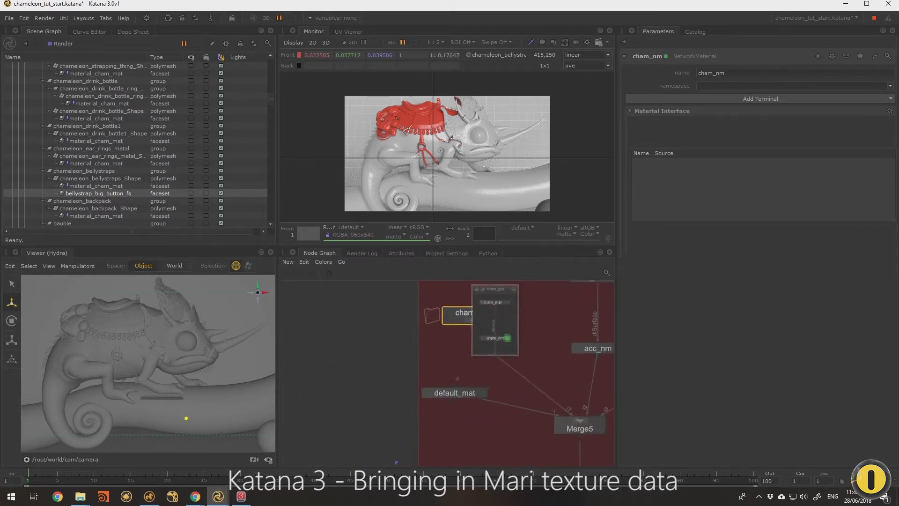
pyautogui.scroll(4, 391, 395)
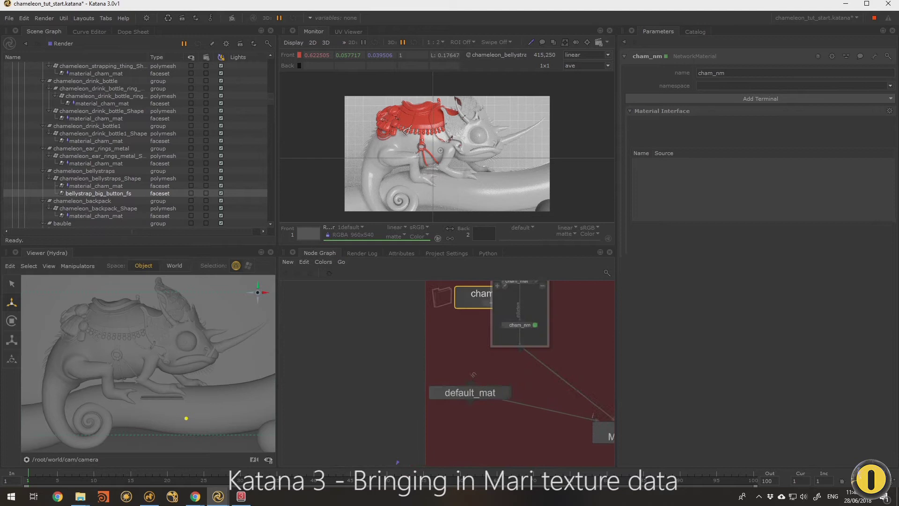
pyautogui.scroll(-4, 391, 394)
pyautogui.moveTo(454, 354); pyautogui.dragTo(407, 377, button='middle')
pyautogui.scroll(2, 416, 364)
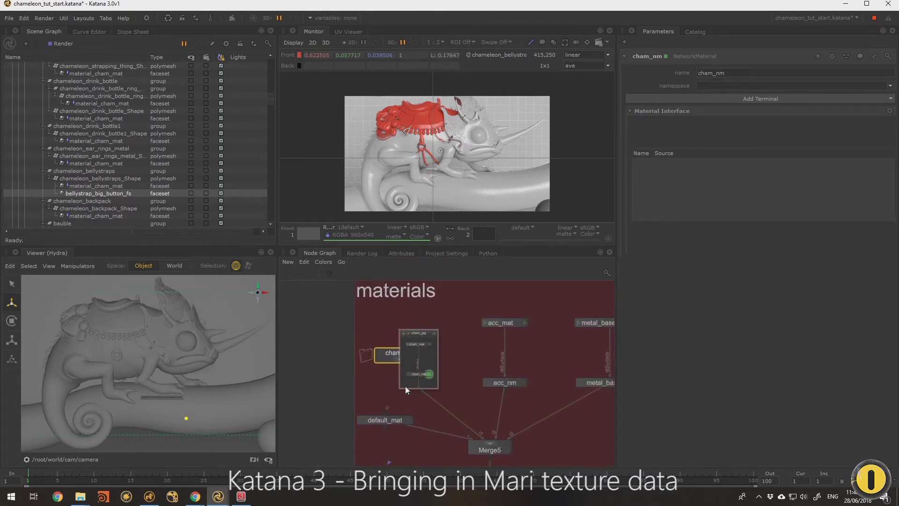
pyautogui.scroll(3, 414, 377)
pyautogui.click(426, 314)
pyautogui.moveTo(426, 314); pyautogui.dragTo(425, 335)
pyautogui.moveTo(422, 328); pyautogui.dragTo(417, 351, button='middle')
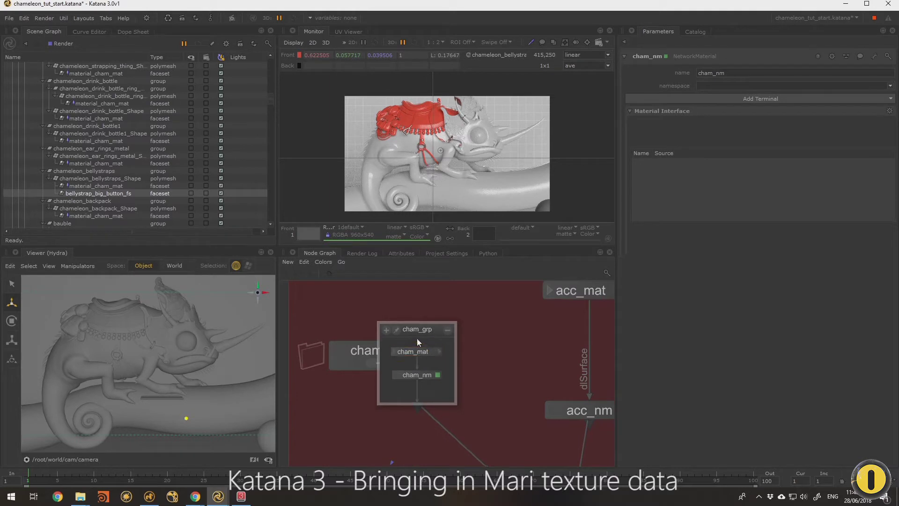
# Step: Add a DlShadingNode above cham_mat inside cham_grp and set its node type to file
pyautogui.press('Tab')
pyautogui.write('dls')
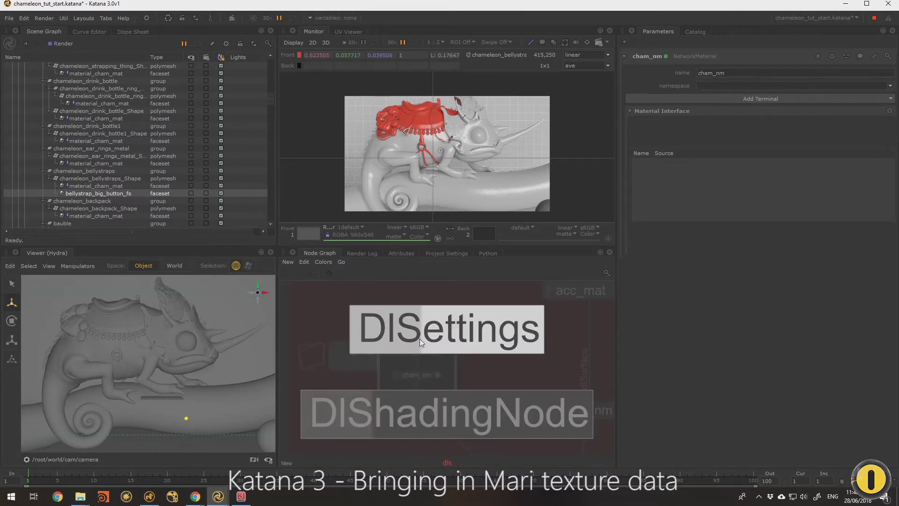
pyautogui.click(450, 414)
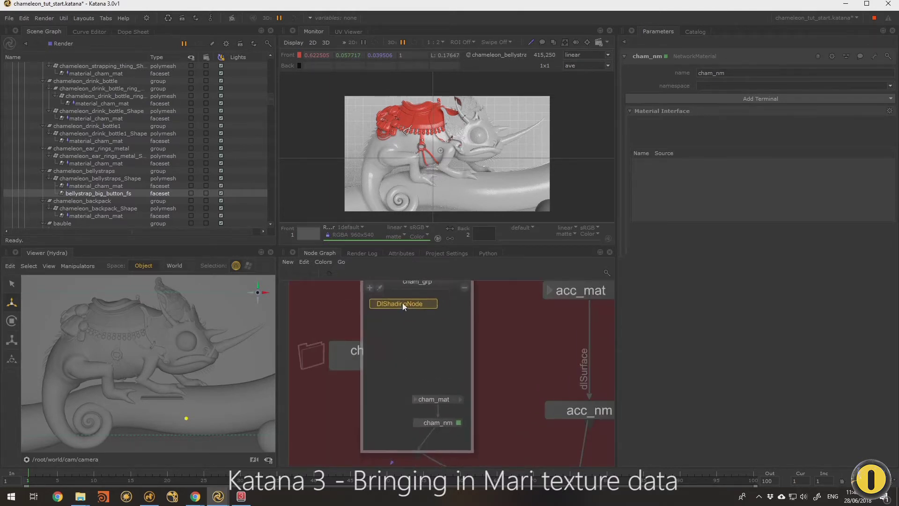
pyautogui.click(398, 300)
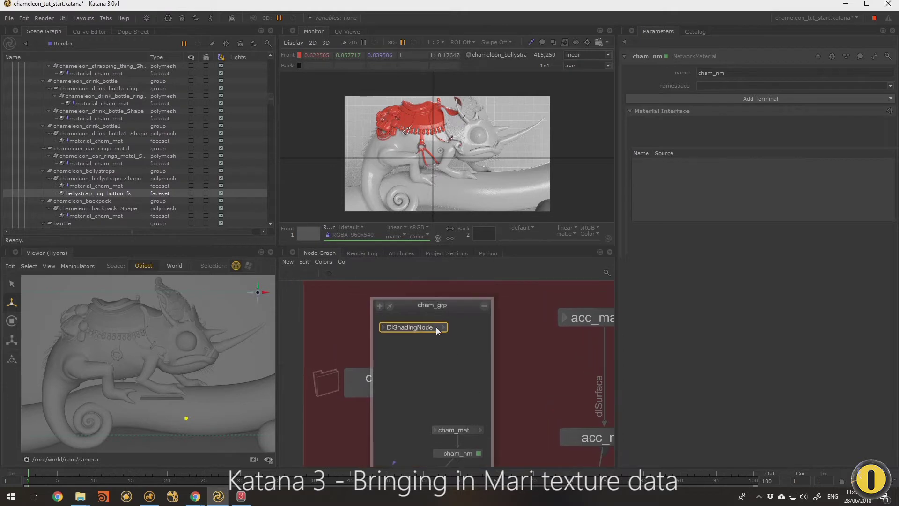
pyautogui.click(436, 327)
pyautogui.click(879, 87)
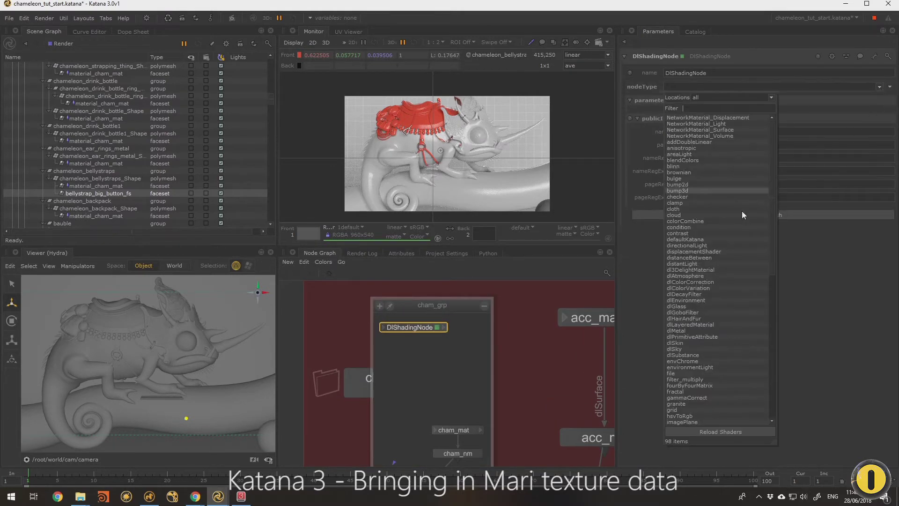
pyautogui.click(686, 373)
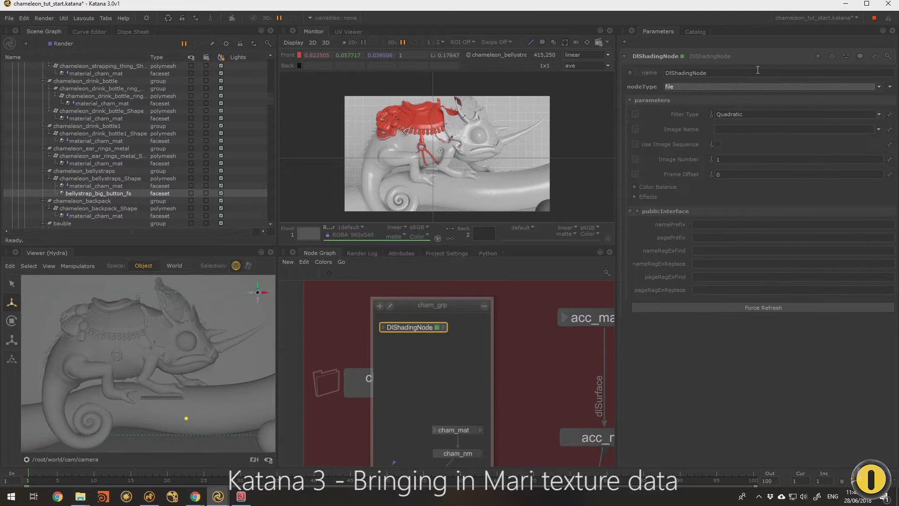
# Step: Load Color.1001.tdl from the chameleon/kat/tex folder as the file node's image
pyautogui.click(879, 129)
pyautogui.click(833, 141)
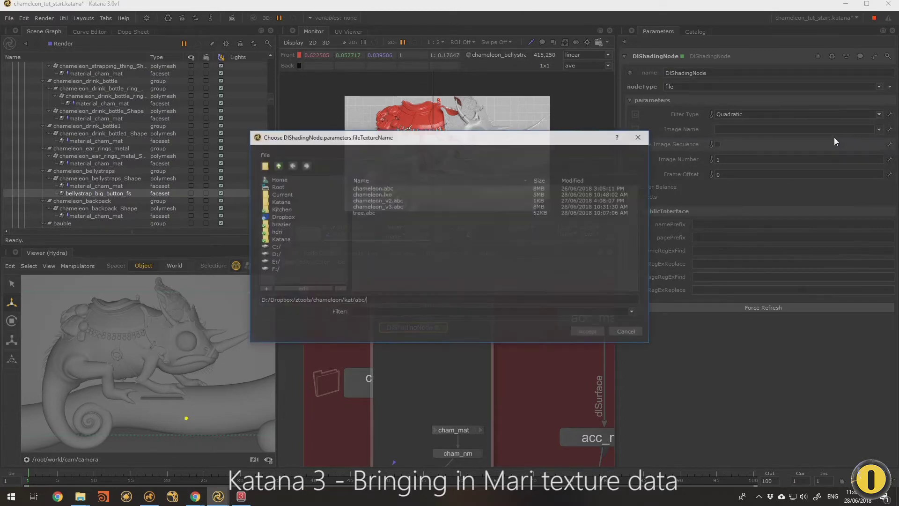
pyautogui.click(277, 166)
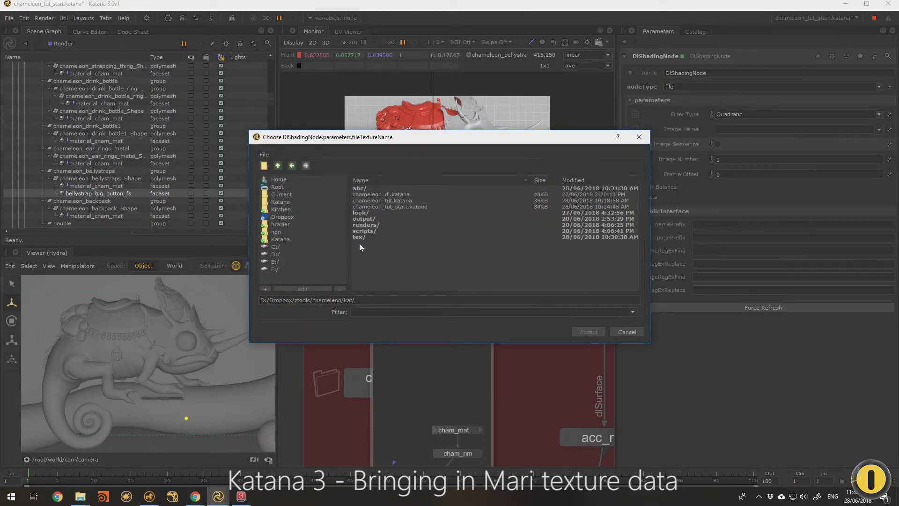
pyautogui.doubleClick(360, 237)
pyautogui.click(381, 243)
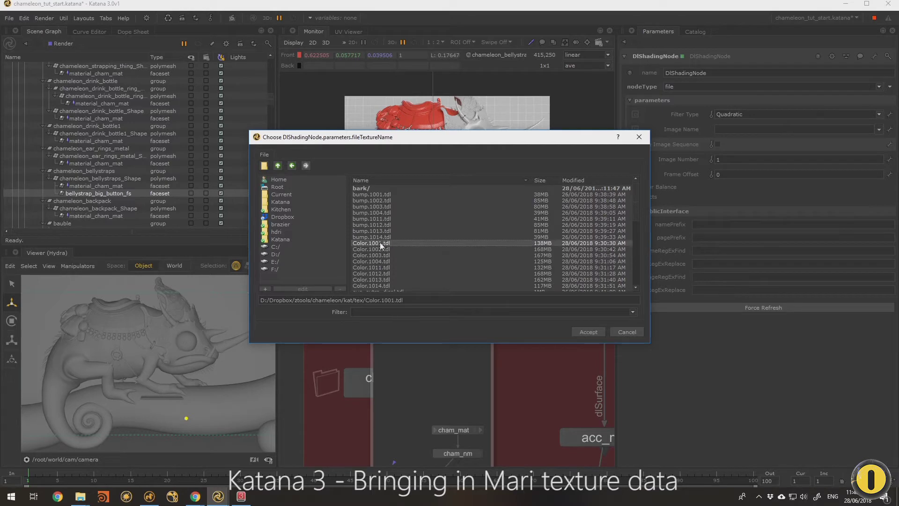
pyautogui.click(589, 331)
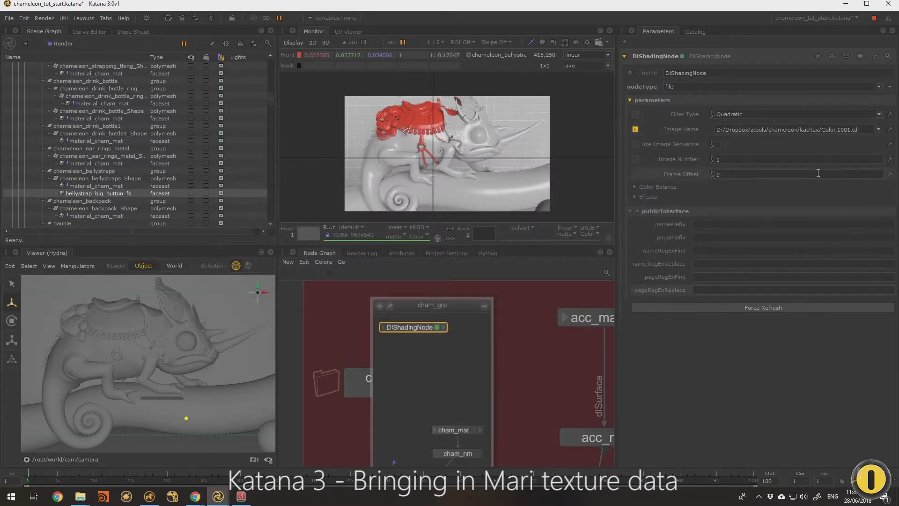
# Step: Connect the file node's outColor to cham_mat's Base Layer > Diffuse and Subsurface > Color input
pyautogui.click(443, 327)
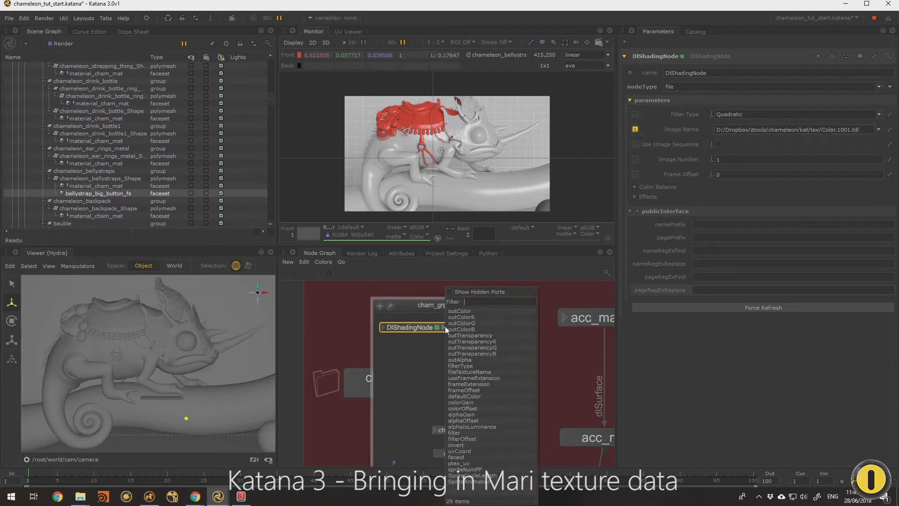
pyautogui.click(479, 311)
pyautogui.click(435, 430)
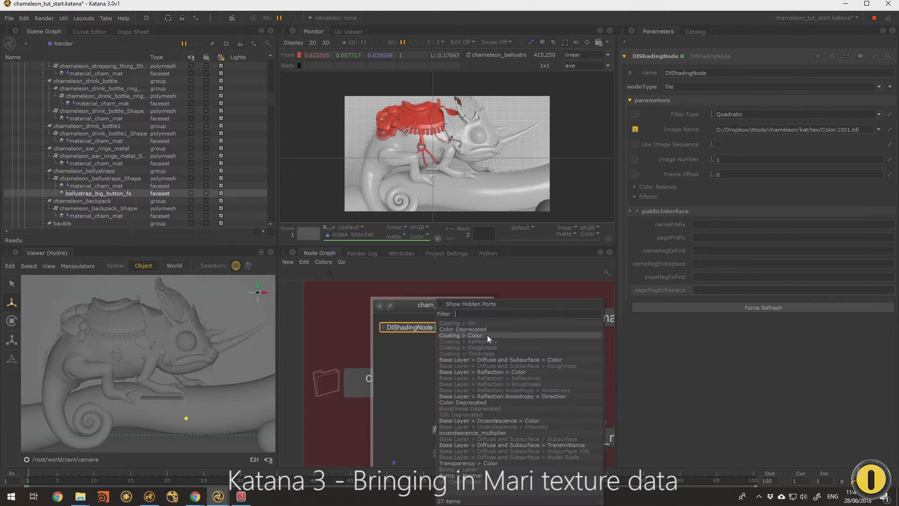
pyautogui.click(500, 359)
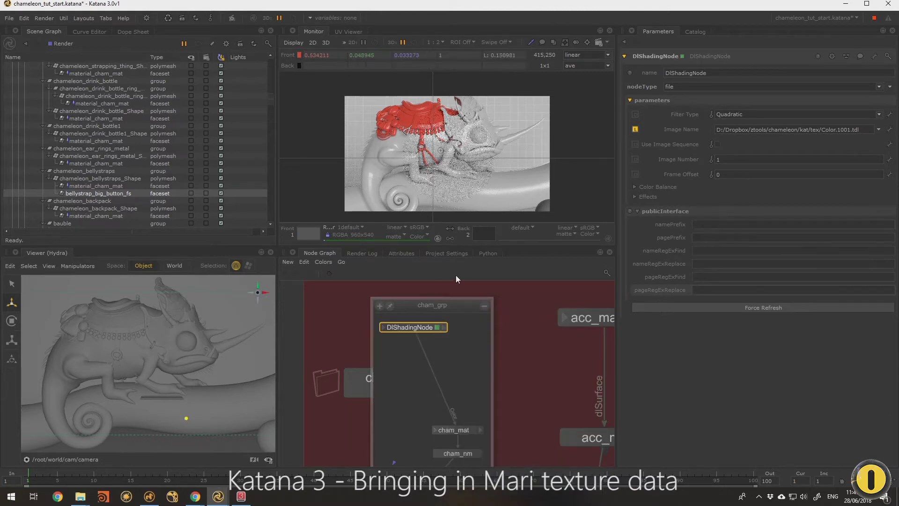
pyautogui.moveTo(454, 400); pyautogui.dragTo(424, 395, button='middle')
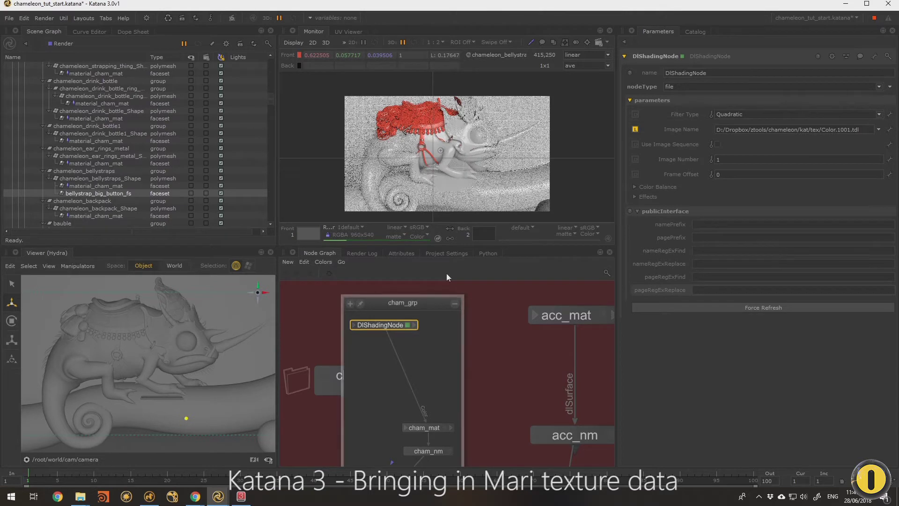
# Step: Replace the tile number 1001 in the file node's image name with UDIM
pyautogui.doubleClick(845, 131)
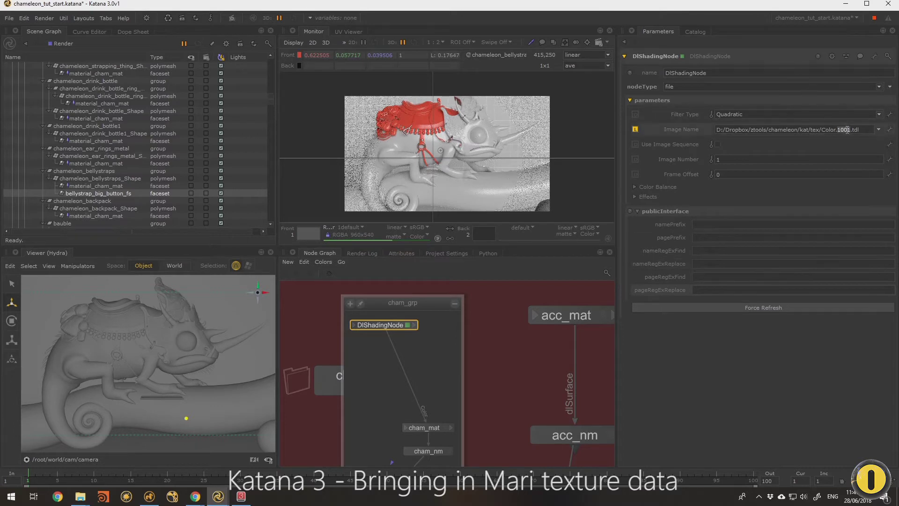
pyautogui.write('UDIM')
pyautogui.press('Return')
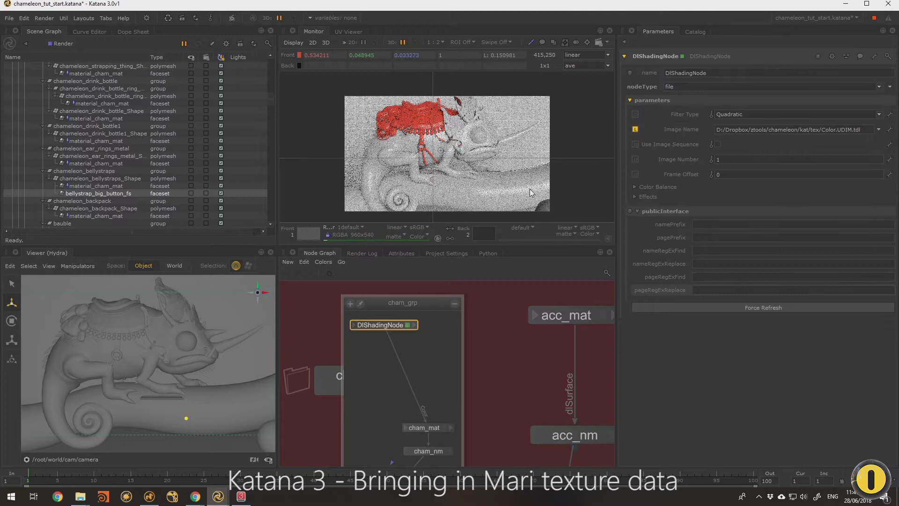
# Step: Reconnect the file node's outColor to cham_mat's Base Layer > Diffuse and Subsurface > Color input
pyautogui.moveTo(395, 393); pyautogui.dragTo(370, 383, button='middle')
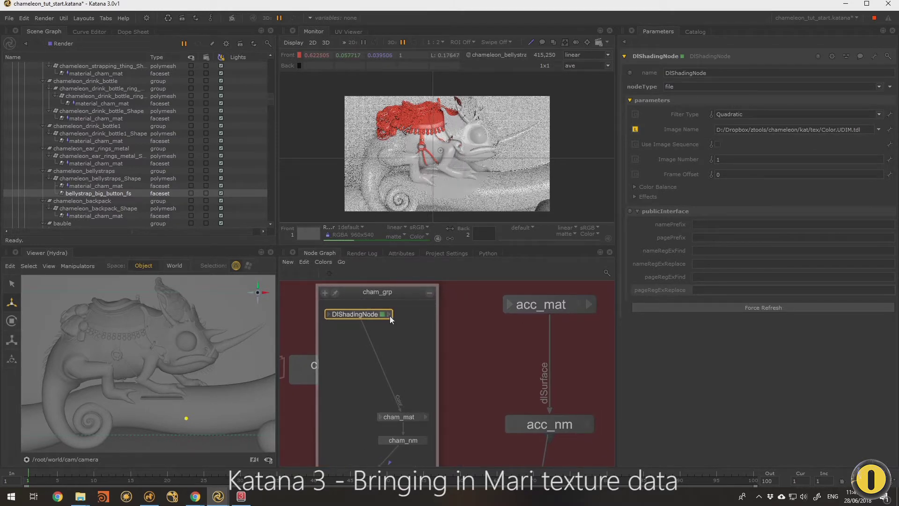
pyautogui.click(390, 314)
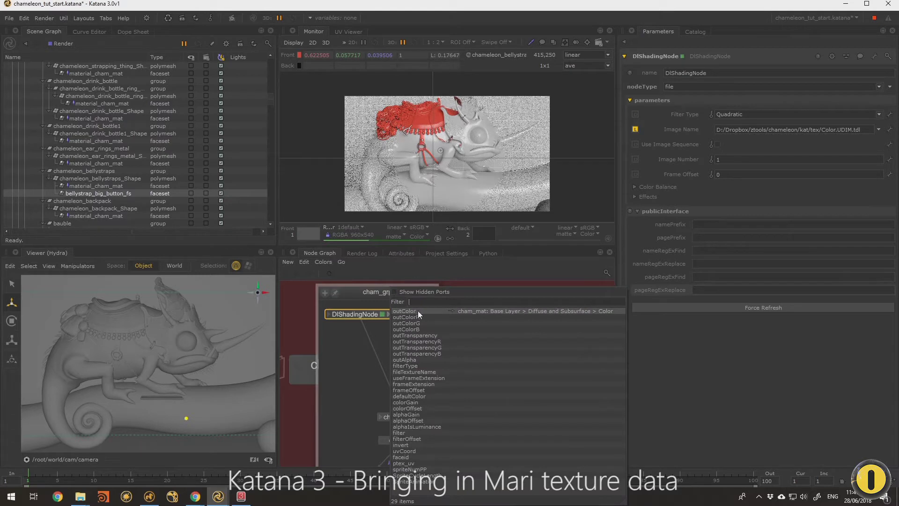
pyautogui.click(452, 311)
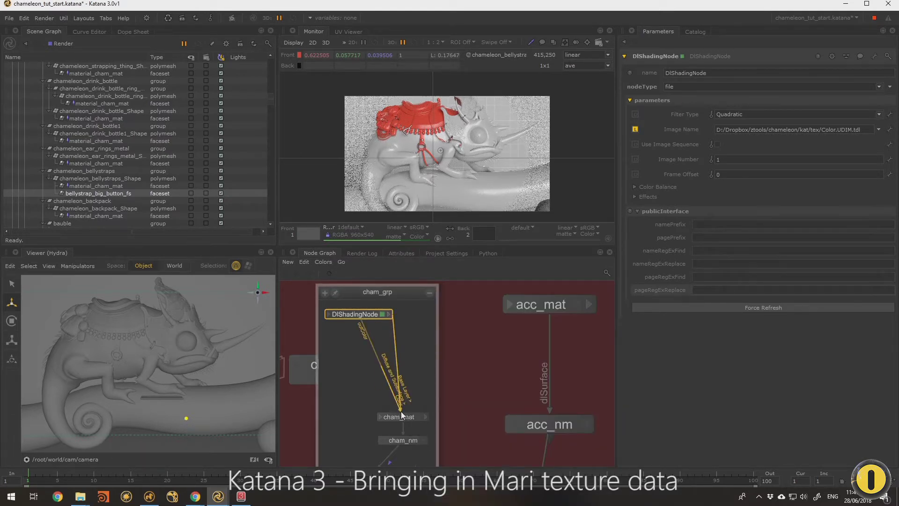
pyautogui.click(383, 414)
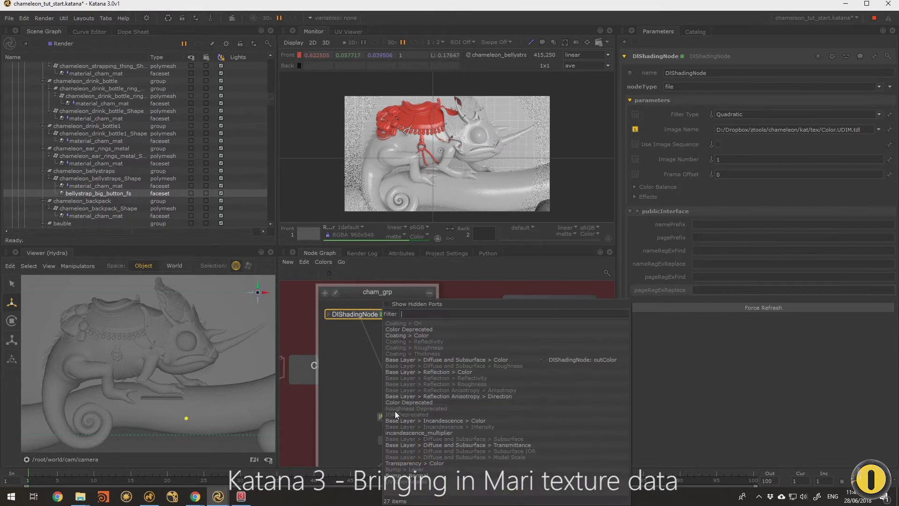
pyautogui.click(489, 358)
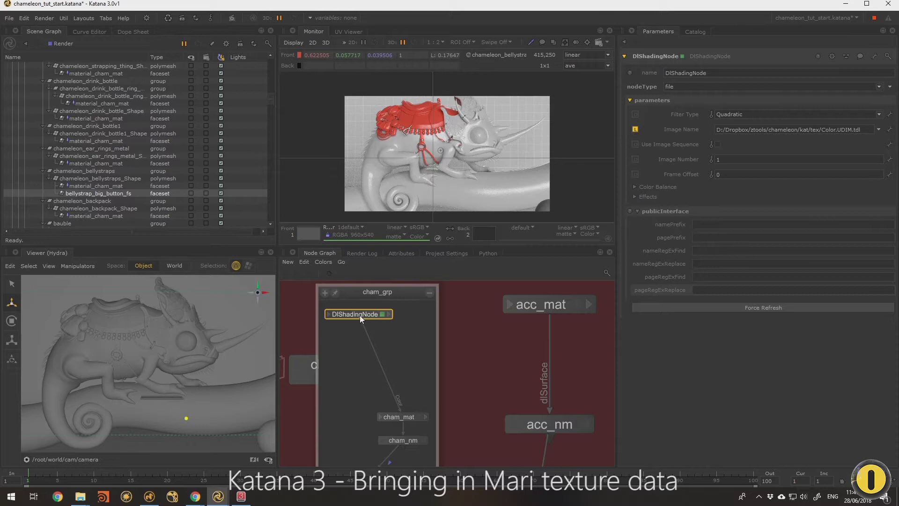
# Step: Rename the file node connected to cham_mat as cham_color
pyautogui.write('ngNode')
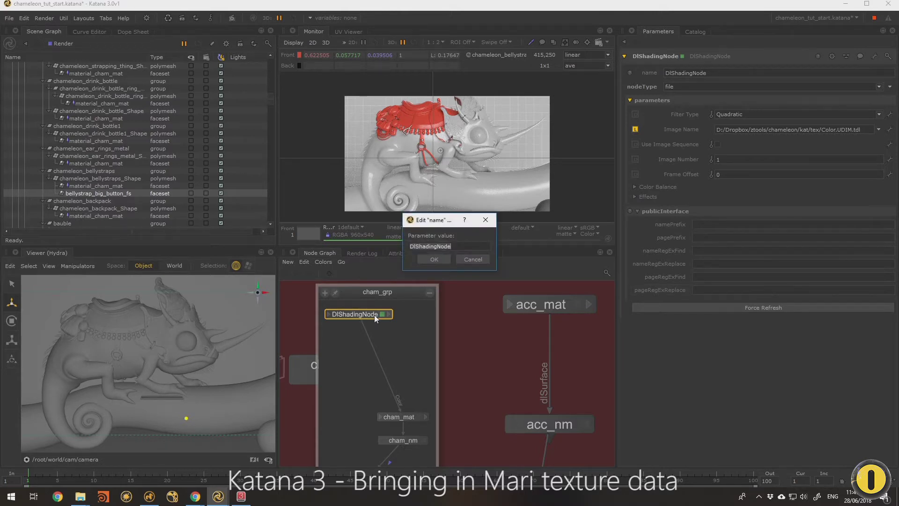
pyautogui.write('color')
pyautogui.write('cham_')
pyautogui.press('Return')
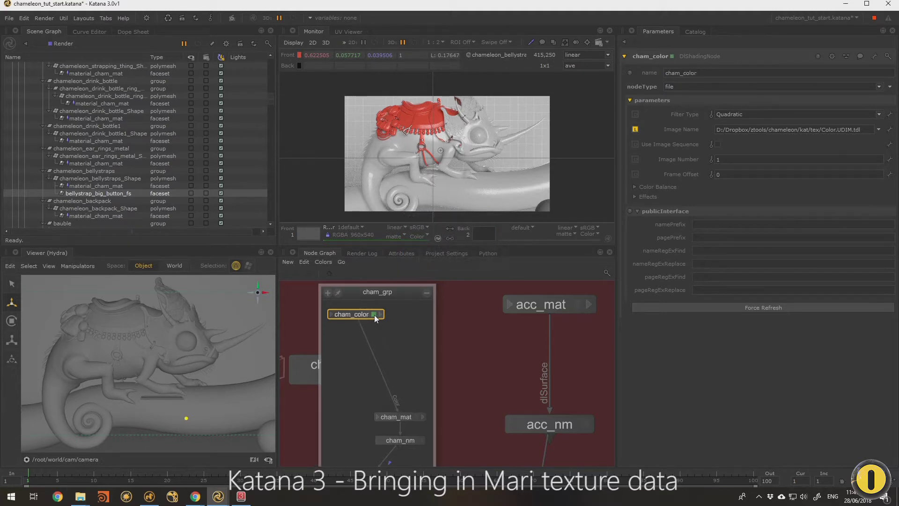
# Step: Copy cham_color and place two duplicates beside it in a row inside cham_grp
pyautogui.moveTo(368, 315); pyautogui.dragTo(336, 319, button='middle')
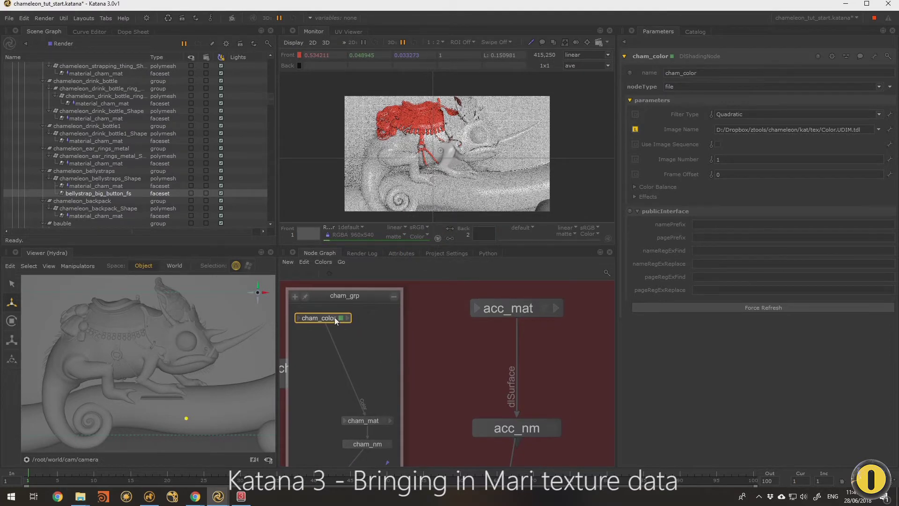
pyautogui.hotkey('ctrl', 'c')
pyautogui.hotkey('ctrl', 'v')
pyautogui.click(376, 319)
pyautogui.hotkey('ctrl', 'v')
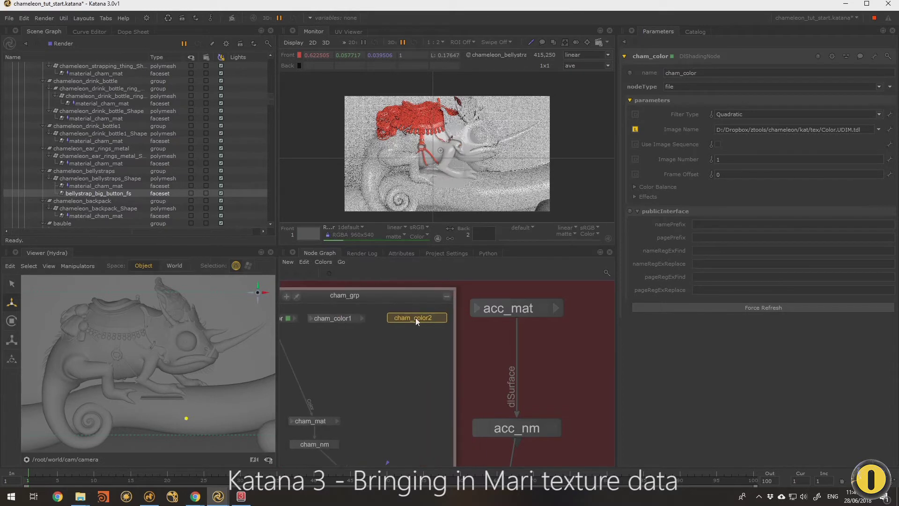
pyautogui.click(415, 318)
pyautogui.moveTo(356, 321); pyautogui.dragTo(419, 318, button='middle')
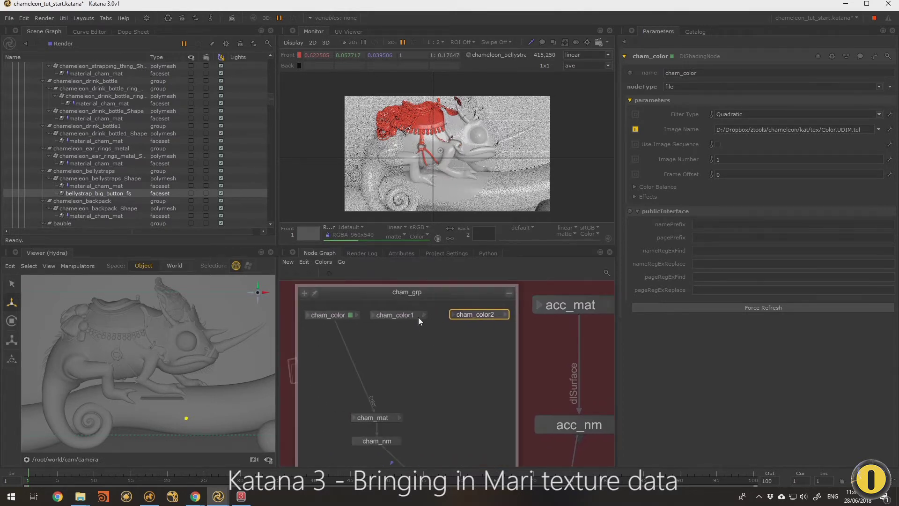
# Step: Set the first duplicate's image to bump.UDIM.tdl from the chameleon/kat/tex folder
pyautogui.click(417, 315)
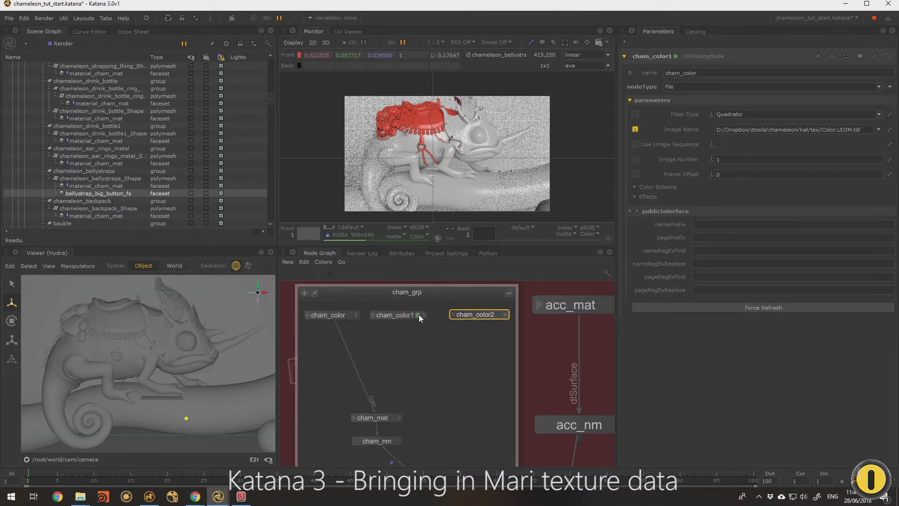
pyautogui.click(879, 130)
pyautogui.click(832, 141)
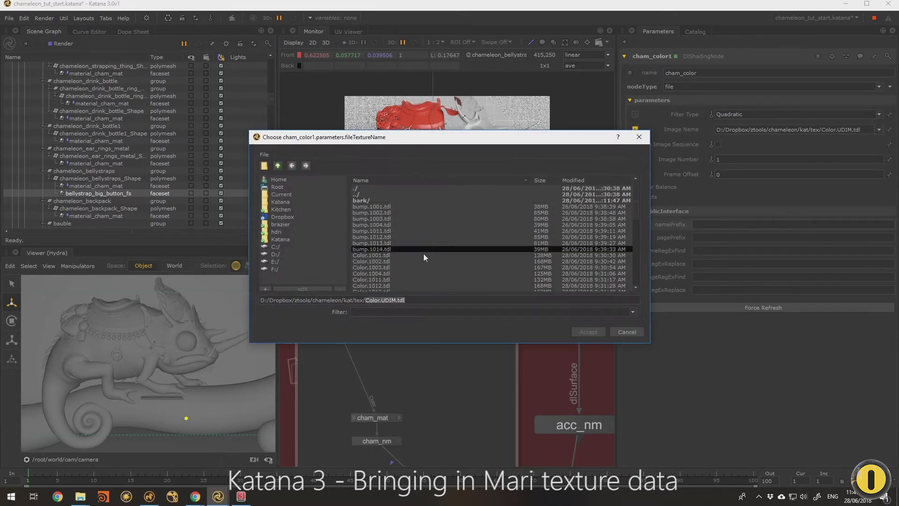
pyautogui.doubleClick(369, 207)
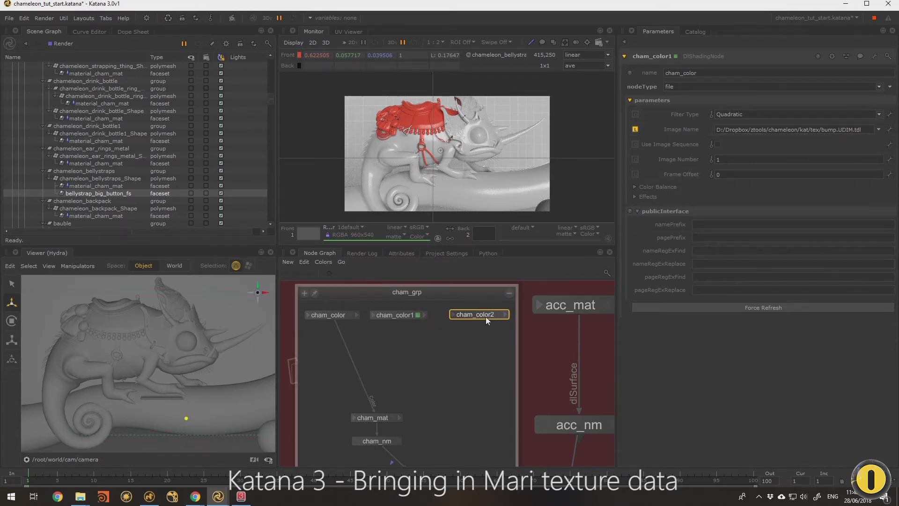
# Step: Rename the second duplicate, cham_color2, as cham_bump
pyautogui.write('ncham_')
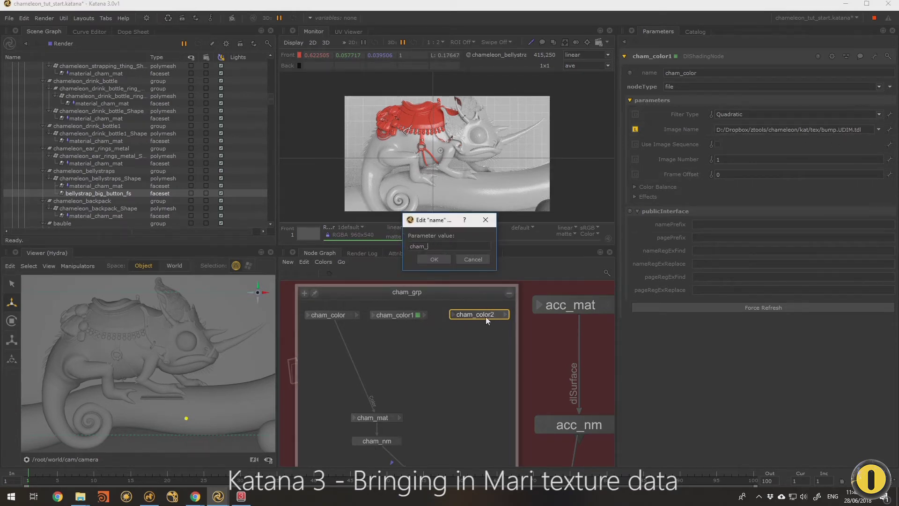
pyautogui.write('bump')
pyautogui.press('Return')
# Step: Rename the duplicate holding the bump image as cham_bump and the other duplicate as cham_roughness
pyautogui.click(403, 315)
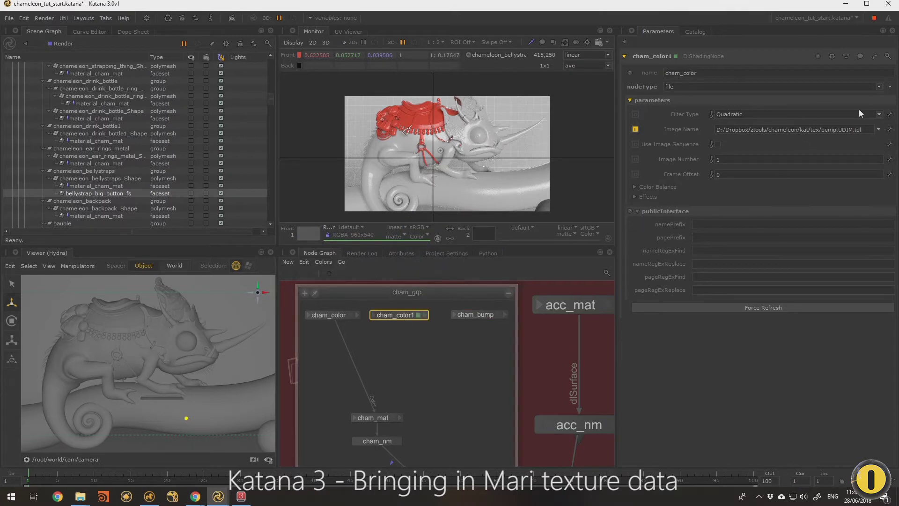
pyautogui.write('ncham_bump')
pyautogui.press('Return')
pyautogui.click(487, 315)
pyautogui.write('ncham_roughness')
pyautogui.press('Return')
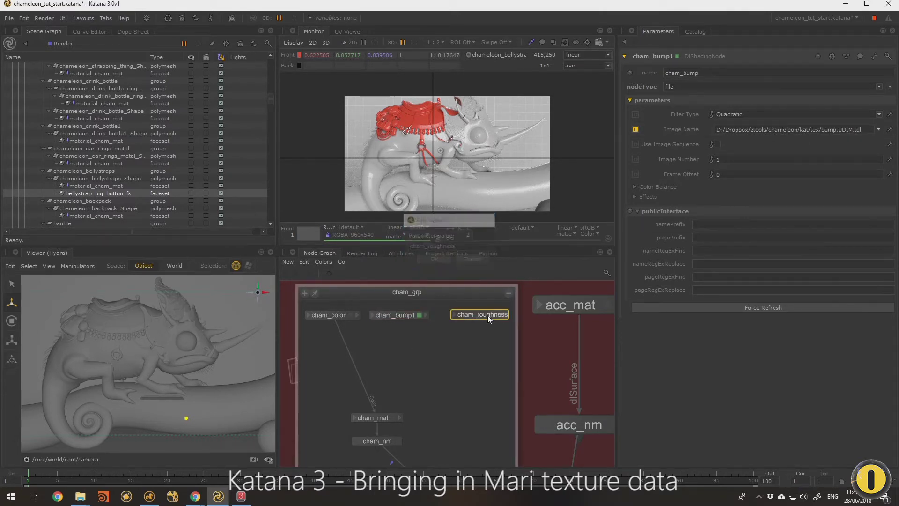
# Step: Duplicate cham_roughness, place the copy beside it, and rename the copy as cham_displ_mari
pyautogui.hotkey('ctrl', 'c')
pyautogui.hotkey('ctrl', 'v')
pyautogui.click(521, 314)
pyautogui.write('ncham_displ')
pyautogui.press('Return')
pyautogui.press('n')
pyautogui.click(447, 244)
pyautogui.write('_mar')
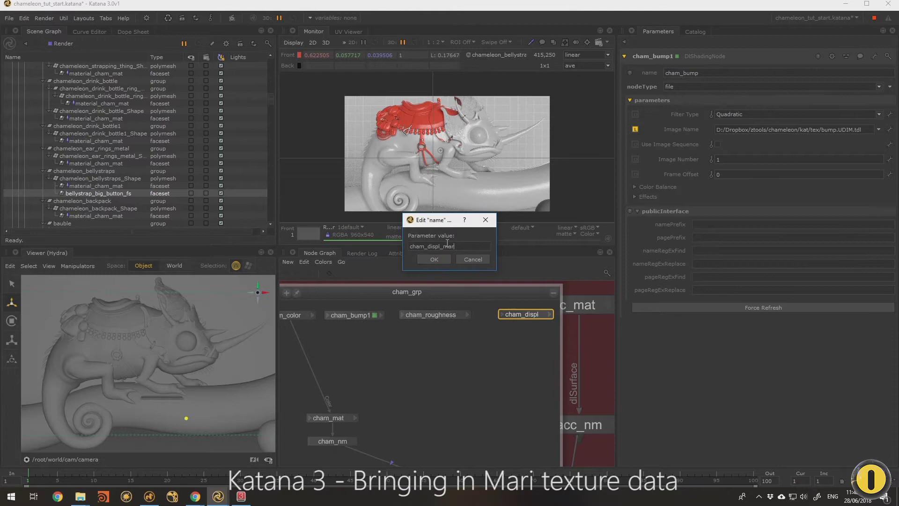
pyautogui.write('i')
pyautogui.press('Return')
# Step: Paste one more file node beside cham_displ_mari and rename it as cham_displ_zb
pyautogui.hotkey('ctrl', 'v')
pyautogui.click(599, 312)
pyautogui.press('n')
pyautogui.moveTo(427, 246); pyautogui.dragTo(509, 245)
pyautogui.write('displ_zb')
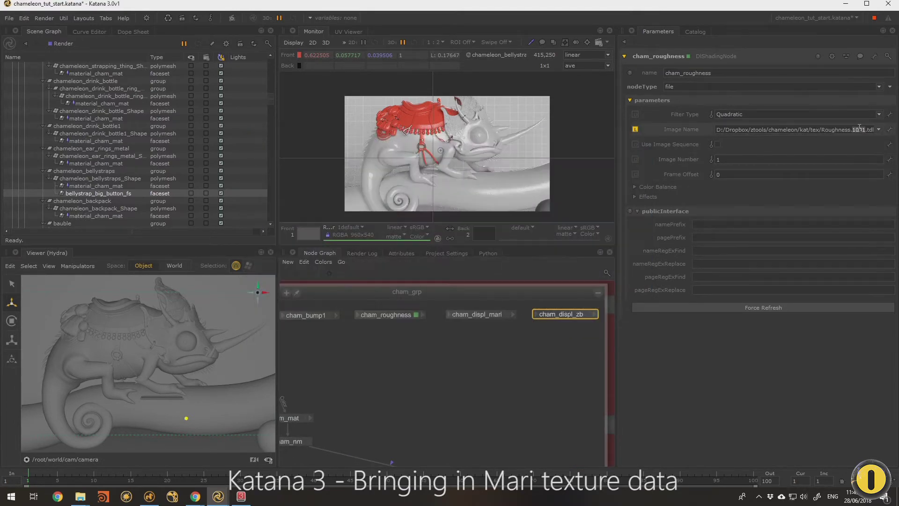
# Step: Load Roughness.1001.tdl as cham_roughness's image and zb_dm_1001.tdl as cham_displ_zb's image
pyautogui.click(506, 315)
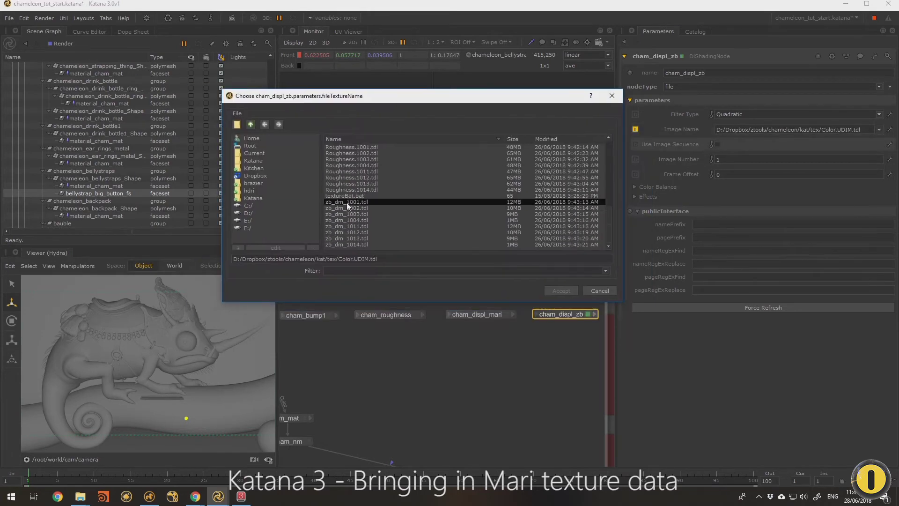
pyautogui.doubleClick(347, 203)
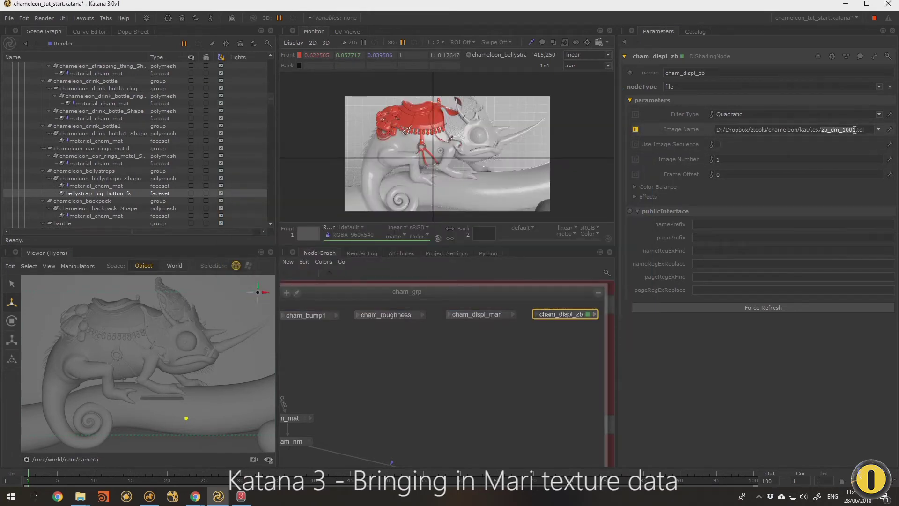
# Step: Return to cham_color in cham_grp and review its image name in the parameters
pyautogui.click(492, 315)
pyautogui.moveTo(543, 337); pyautogui.dragTo(522, 375, button='middle')
pyautogui.scroll(3, 487, 350)
pyautogui.click(607, 331)
pyautogui.moveTo(422, 365); pyautogui.dragTo(538, 379, button='middle')
pyautogui.click(568, 345)
pyautogui.moveTo(324, 378); pyautogui.dragTo(577, 411, button='middle')
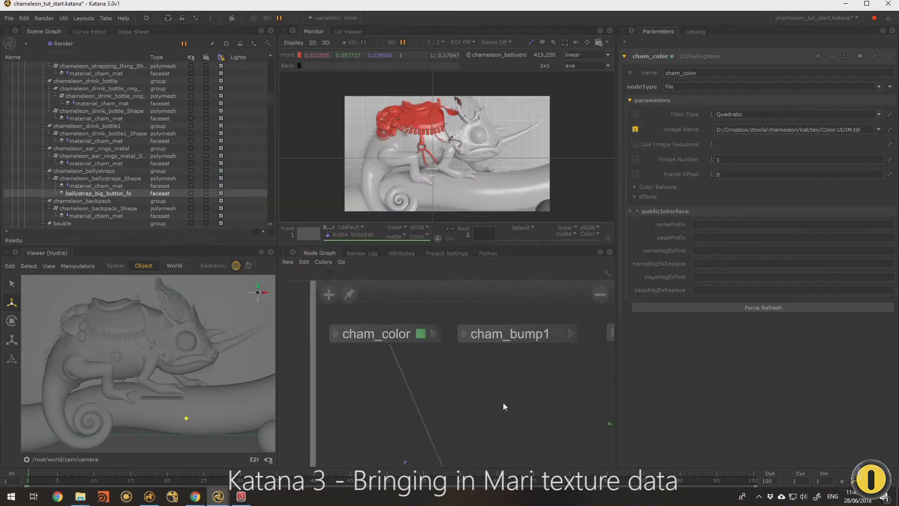
# Step: Start a live render from the Render node and inspect the chameleon's color texture close up
pyautogui.moveTo(503, 403); pyautogui.dragTo(513, 374, button='middle')
pyautogui.scroll(-3, 513, 374)
pyautogui.scroll(4, 448, 432)
pyautogui.rightClick(449, 431)
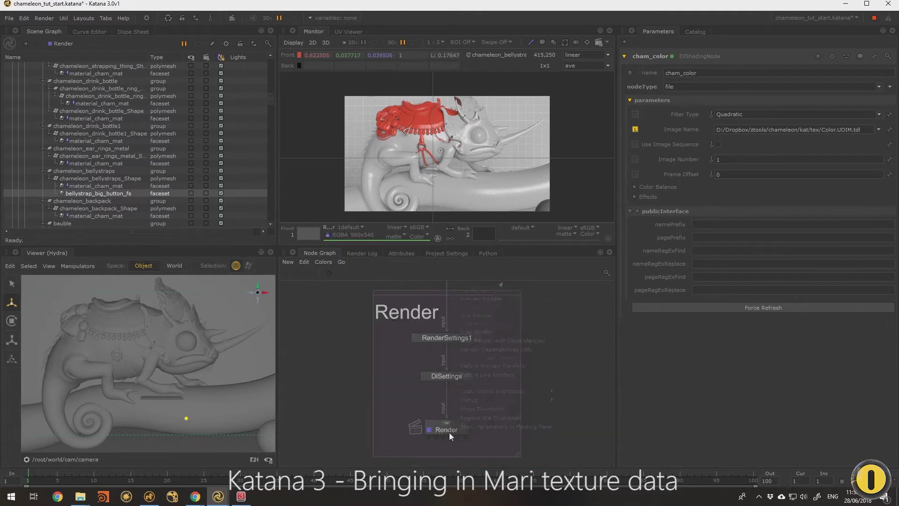
pyautogui.click(476, 315)
pyautogui.press('j')
pyautogui.click(443, 444)
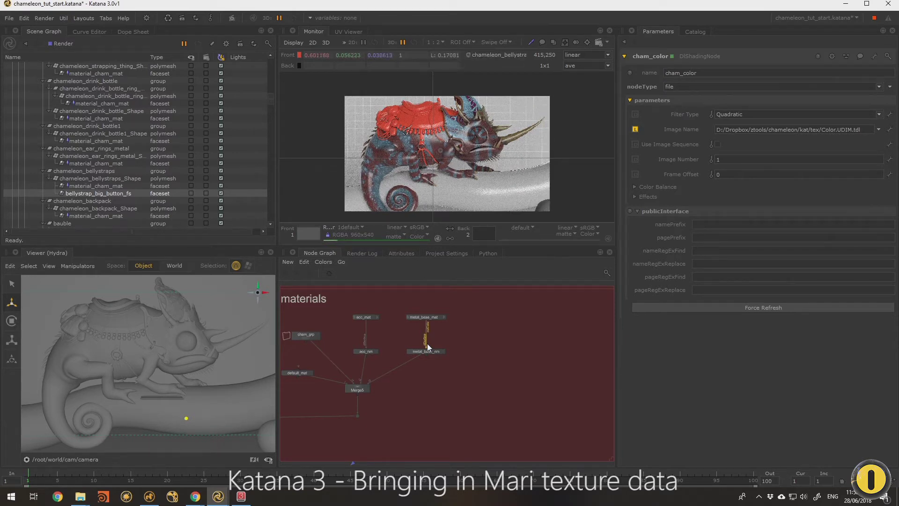
pyautogui.moveTo(427, 431); pyautogui.dragTo(450, 429, button='middle')
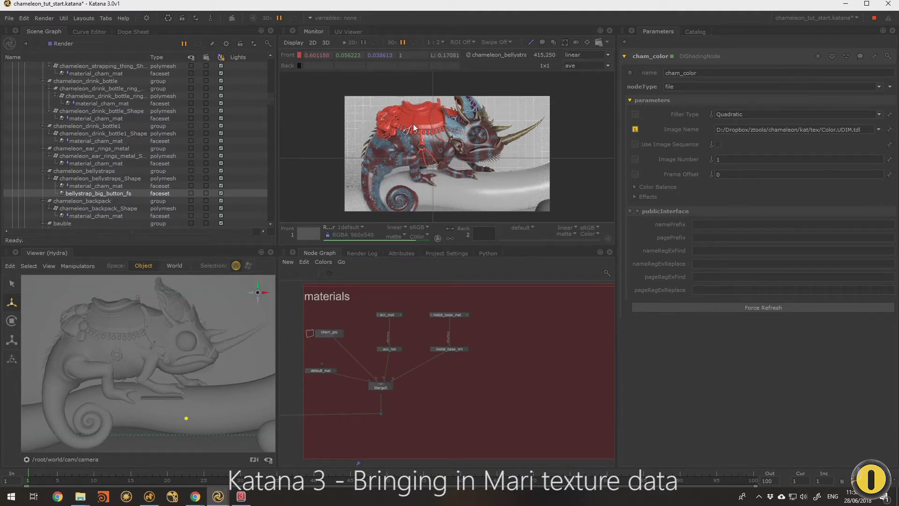
pyautogui.scroll(1, 434, 150)
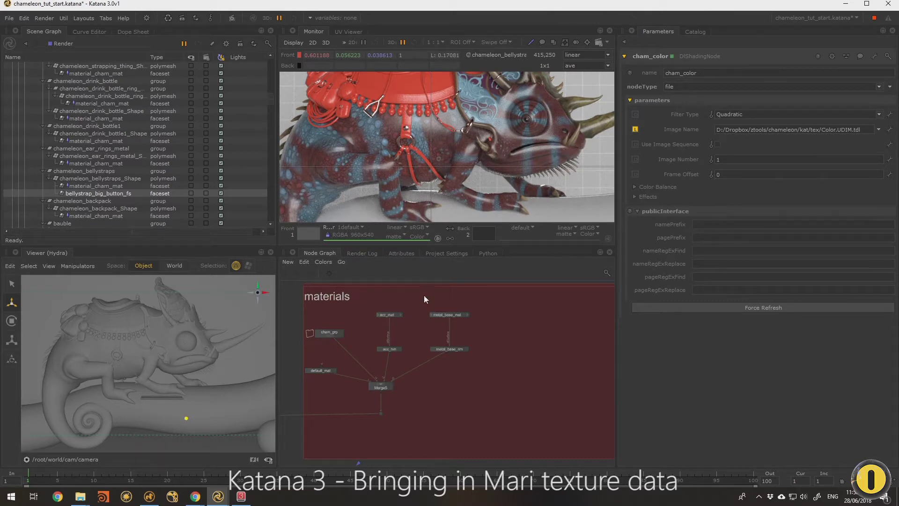
# Step: Rearrange cham_mat and cham_nm inside cham_grp into a vertical column beneath cham_color
pyautogui.scroll(3, 379, 336)
pyautogui.moveTo(377, 335); pyautogui.dragTo(563, 357, button='middle')
pyautogui.scroll(3, 428, 360)
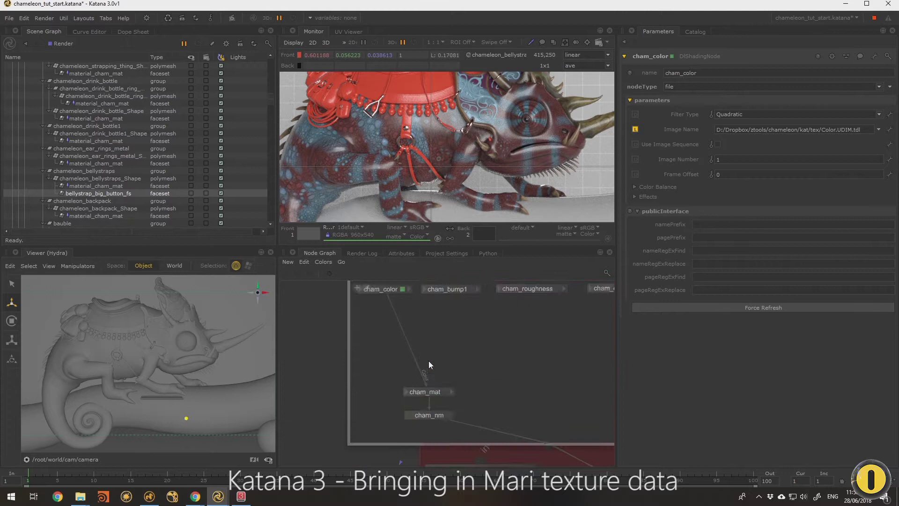
pyautogui.moveTo(426, 395); pyautogui.dragTo(394, 346)
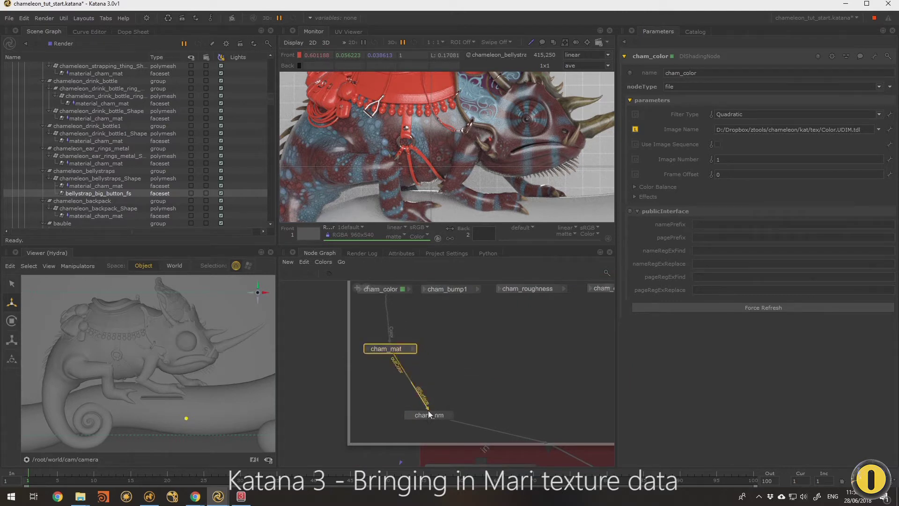
pyautogui.moveTo(431, 414); pyautogui.dragTo(390, 412)
pyautogui.moveTo(457, 341); pyautogui.dragTo(462, 371, button='middle')
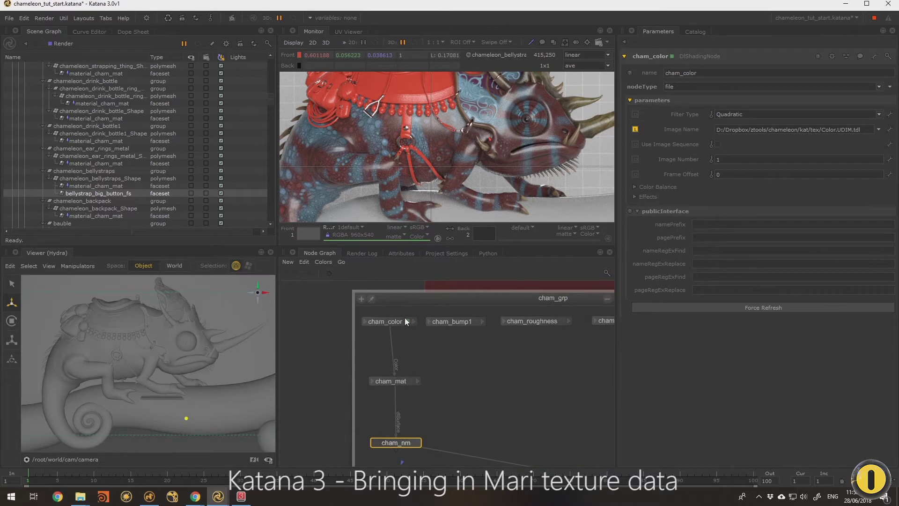
pyautogui.click(401, 320)
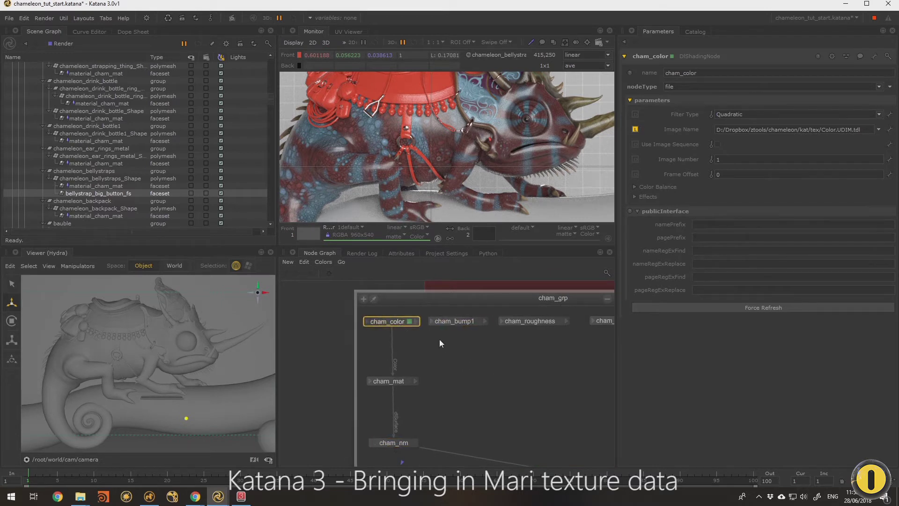
# Step: Try to connect cham_bump1's outColorR output directly to cham_mat's bump input
pyautogui.click(485, 321)
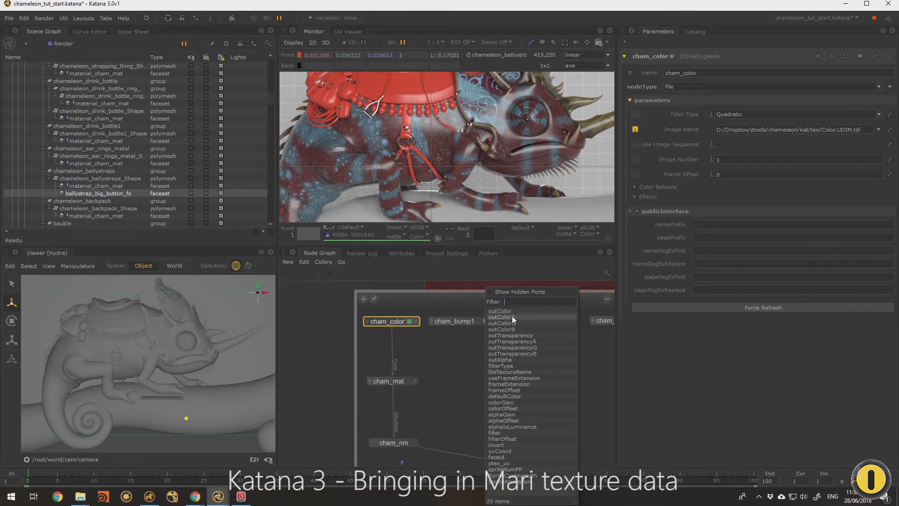
pyautogui.click(513, 317)
pyautogui.click(370, 380)
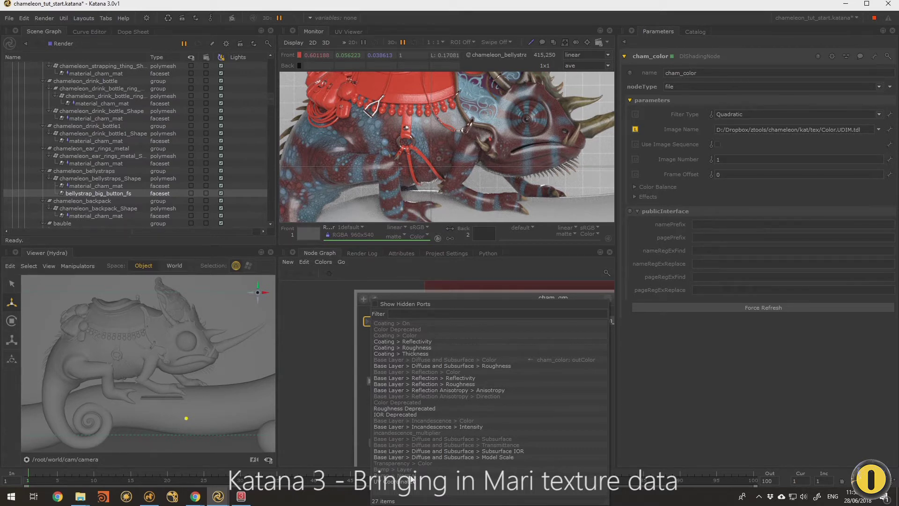
# Step: Add a DlShadingNode below cham_bump1 in cham_grp, with node type bump2d and Use As set to Bump
pyautogui.press('Tab')
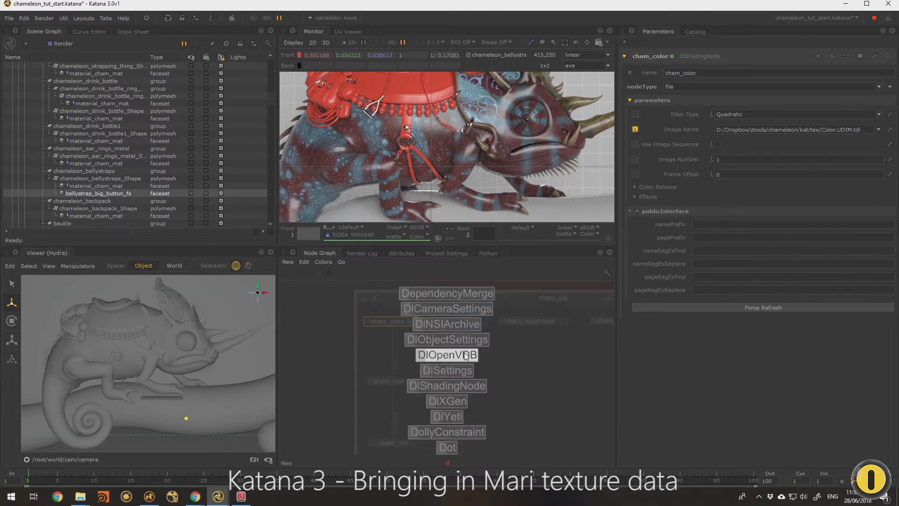
pyautogui.press('Return')
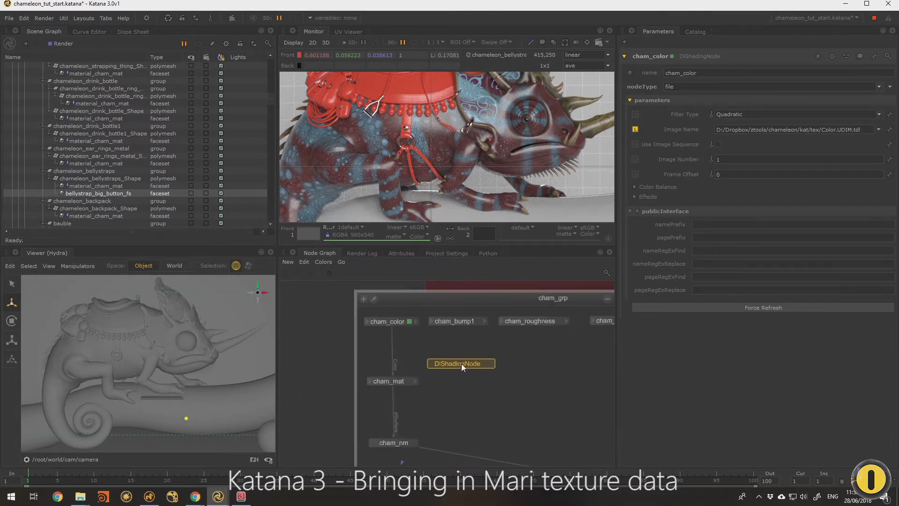
pyautogui.click(462, 364)
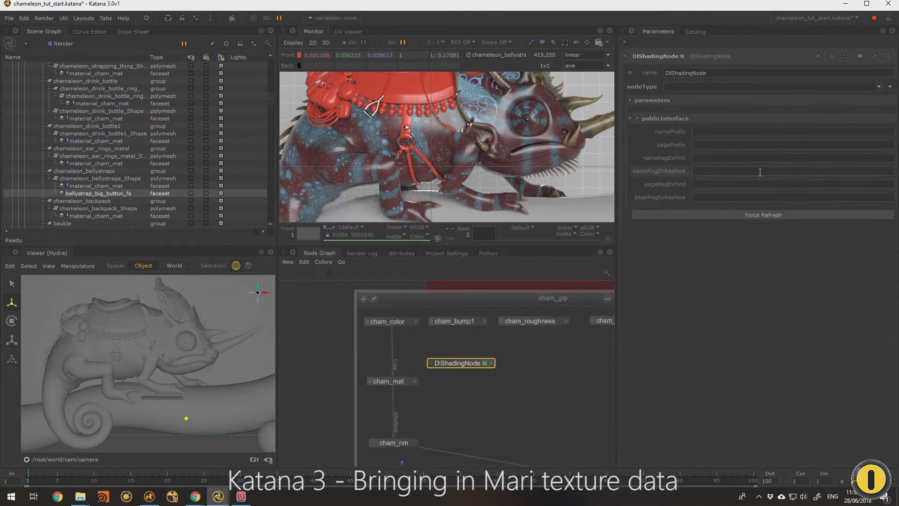
pyautogui.click(878, 89)
pyautogui.click(684, 183)
pyautogui.click(718, 144)
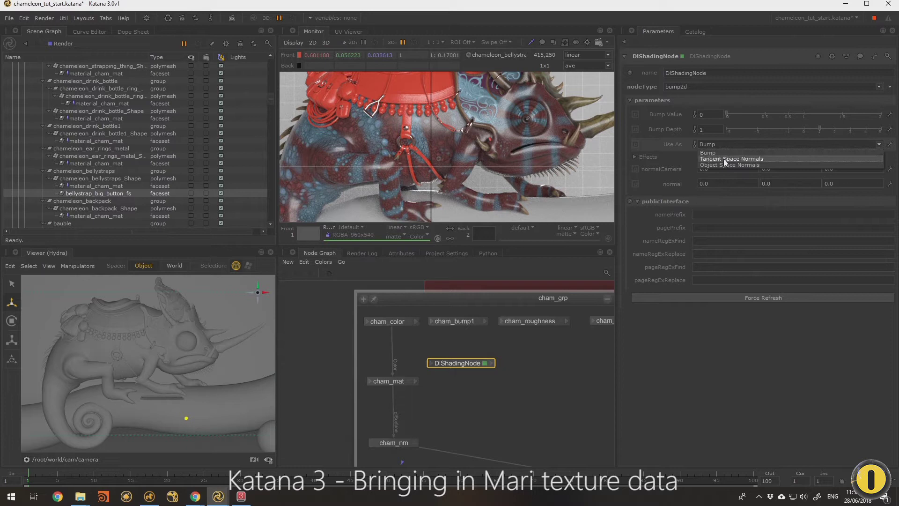
pyautogui.click(710, 151)
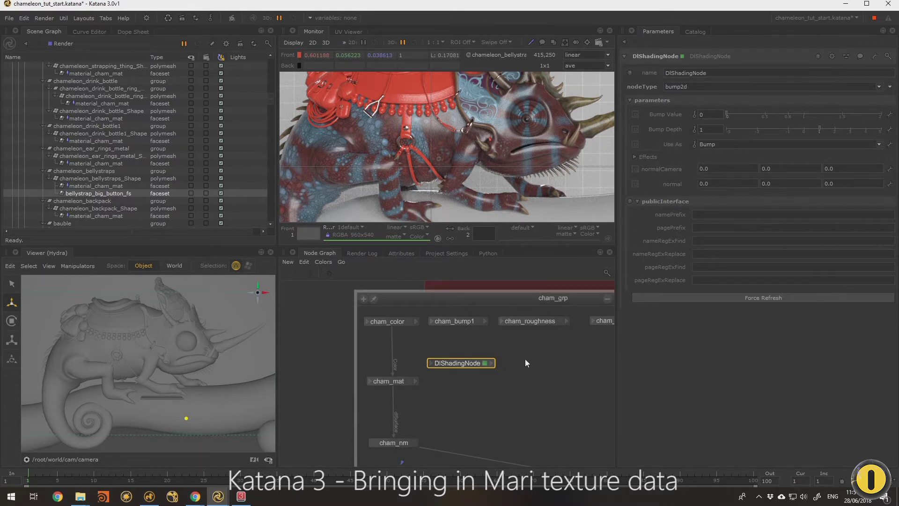
# Step: Rename the new bump2d shading node to cham_bump2d
pyautogui.write('ngNode')
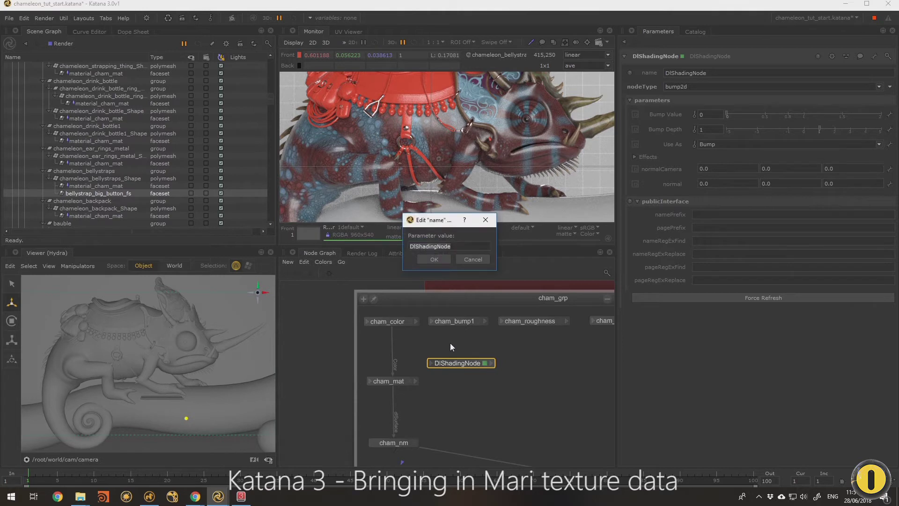
pyautogui.write('cham_bump2d')
pyautogui.press('Return')
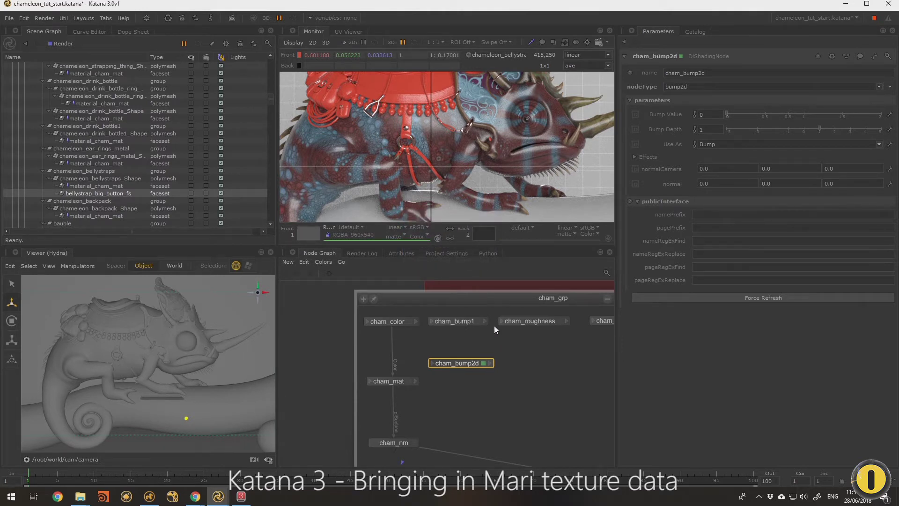
# Step: Connect cham_bump1's outColorR output to the Bump Value input of cham_bump2d
pyautogui.click(485, 321)
pyautogui.click(506, 317)
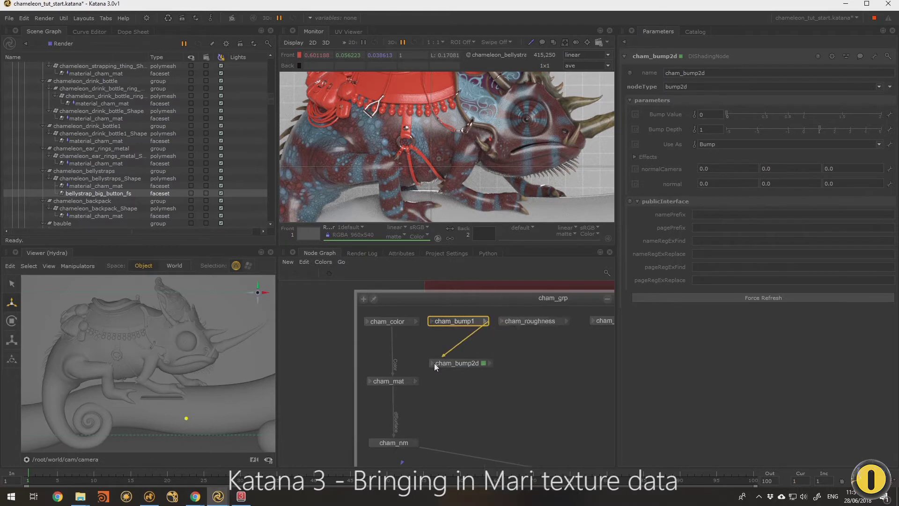
pyautogui.click(470, 390)
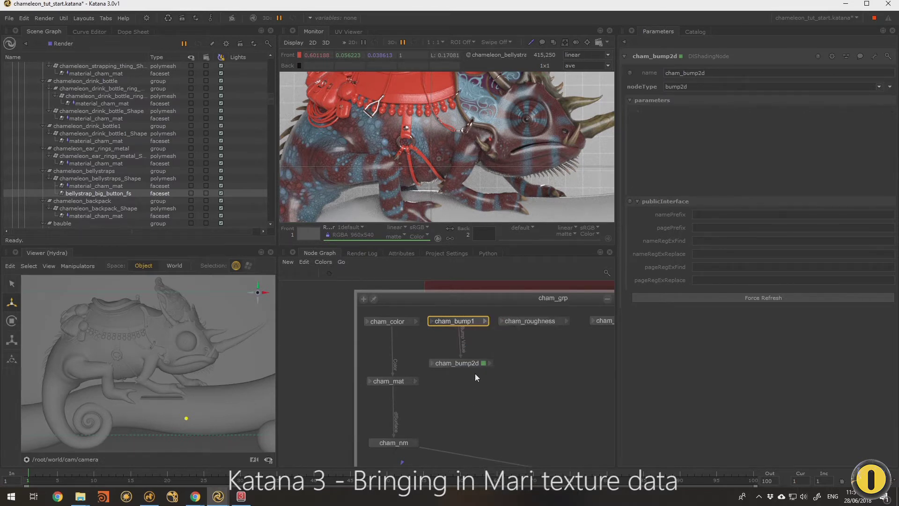
# Step: Move cham_bump2d level with cham_mat and connect its outNormal output to cham_mat's bump input
pyautogui.moveTo(467, 361); pyautogui.dragTo(477, 378)
pyautogui.click(494, 378)
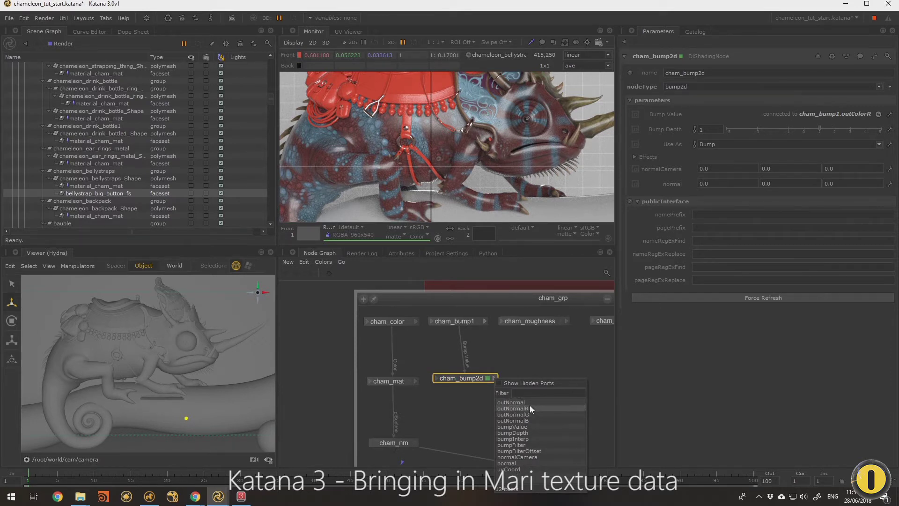
pyautogui.click(507, 403)
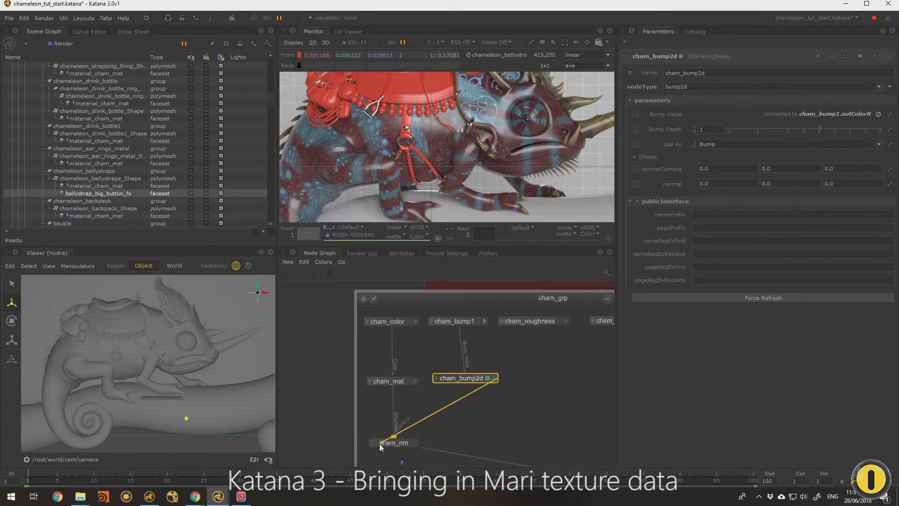
pyautogui.click(372, 382)
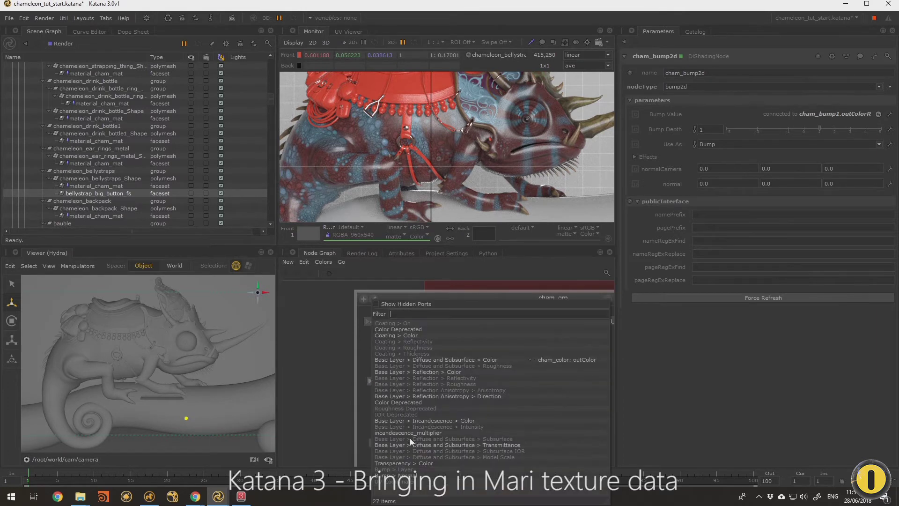
pyautogui.click(405, 476)
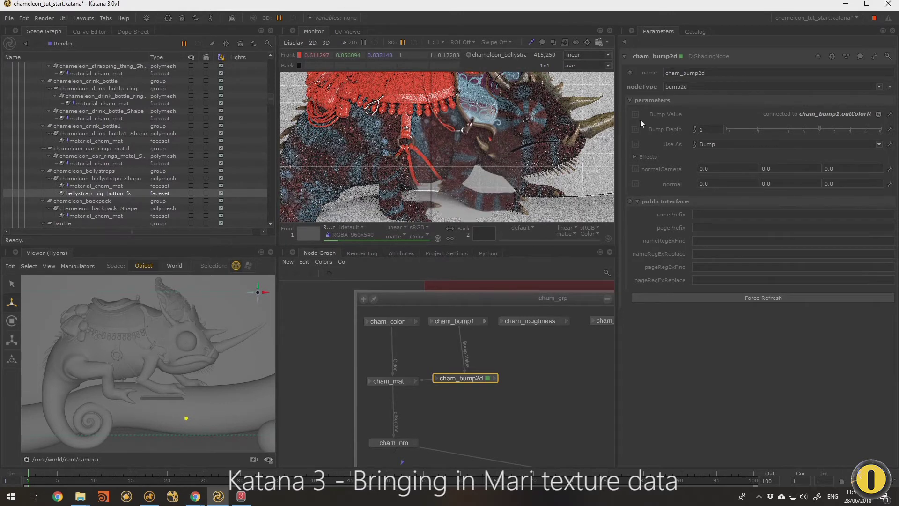
# Step: Set the Bump Depth of cham_bump2d to 0.1
pyautogui.moveTo(707, 129); pyautogui.dragTo(695, 128)
pyautogui.write('0.1')
pyautogui.press('Return')
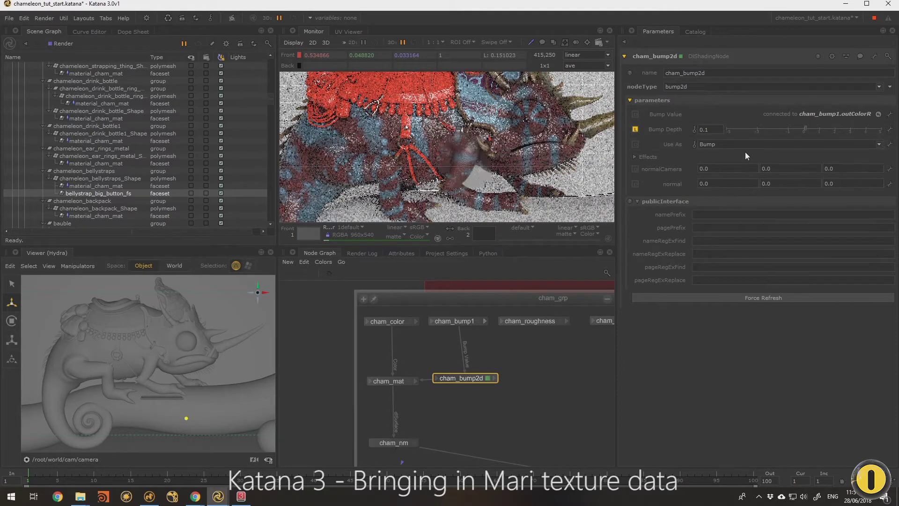
# Step: Tidy the positions of cham_bump1, cham_bump2d and cham_roughness within cham_grp
pyautogui.moveTo(459, 324); pyautogui.dragTo(472, 342)
pyautogui.moveTo(469, 375)
pyautogui.mouseDown()
pyautogui.moveTo(457, 380)
pyautogui.moveTo(475, 379)
pyautogui.mouseUp()
pyautogui.moveTo(558, 364); pyautogui.dragTo(501, 367, button='middle')
pyautogui.moveTo(412, 338); pyautogui.dragTo(413, 322)
pyautogui.moveTo(490, 323)
pyautogui.mouseDown()
pyautogui.moveTo(503, 325)
pyautogui.moveTo(494, 323)
pyautogui.mouseUp()
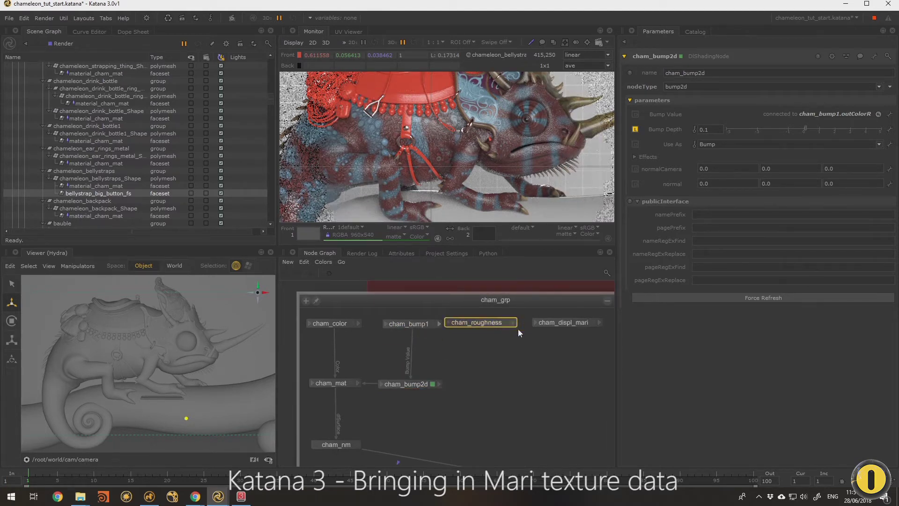
# Step: Connect cham_roughness to cham_mat's Base Layer > Reflection > Roughness input
pyautogui.click(513, 323)
pyautogui.click(534, 311)
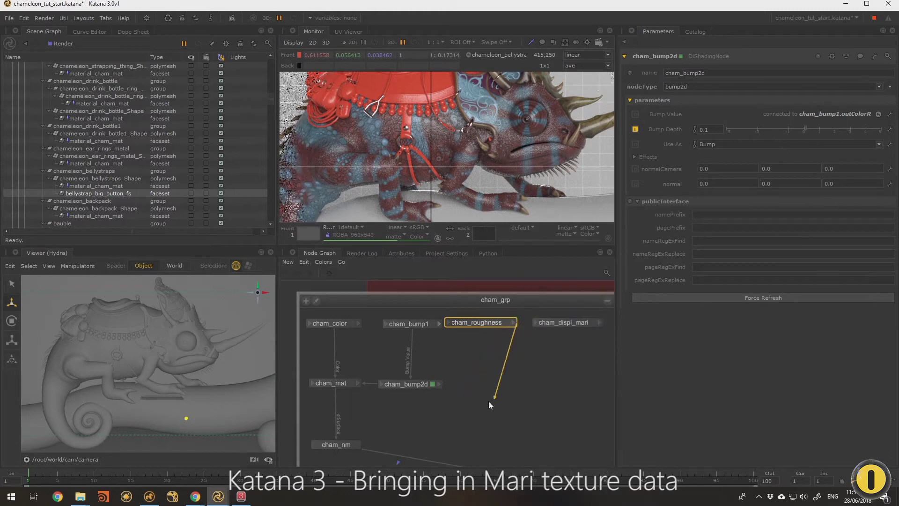
pyautogui.click(312, 383)
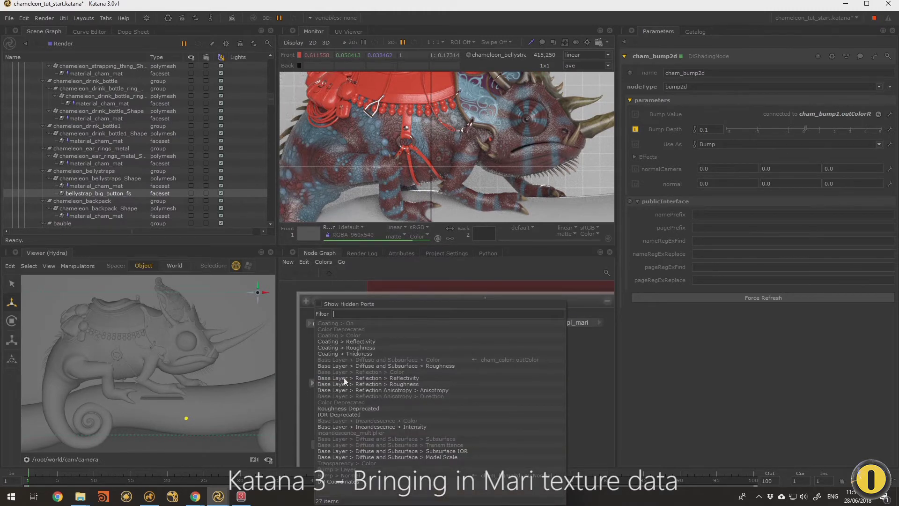
pyautogui.click(400, 383)
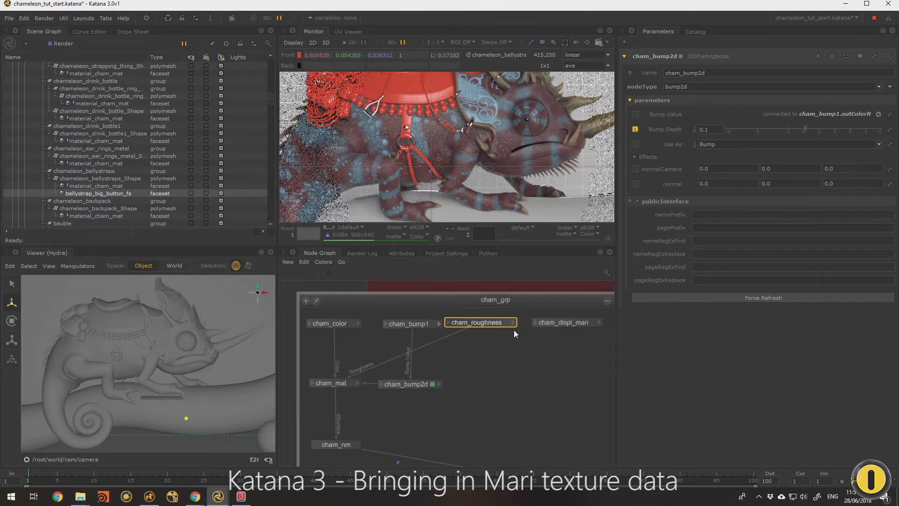
pyautogui.click(485, 356)
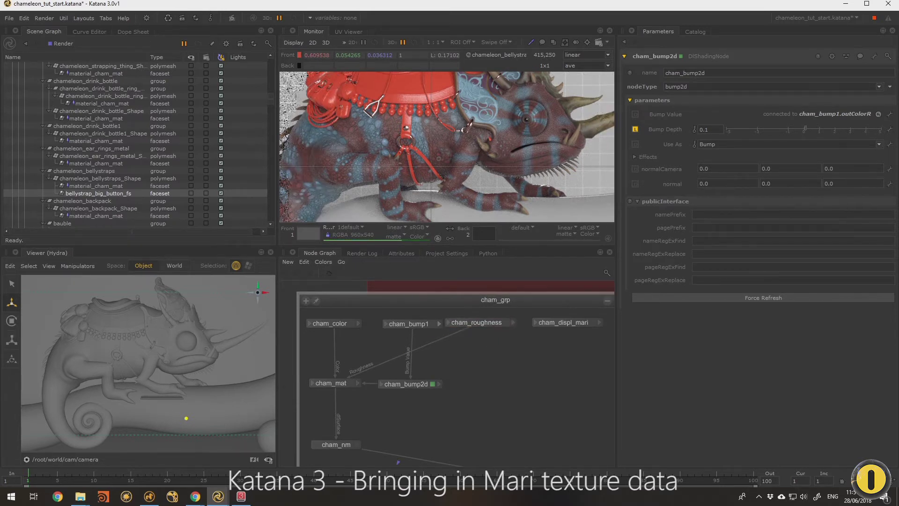
# Step: Add a DlShadingNode below cham_displ_mari in cham_grp and set its node type to displacementShader
pyautogui.moveTo(554, 378); pyautogui.dragTo(483, 353, button='middle')
pyautogui.click(491, 325)
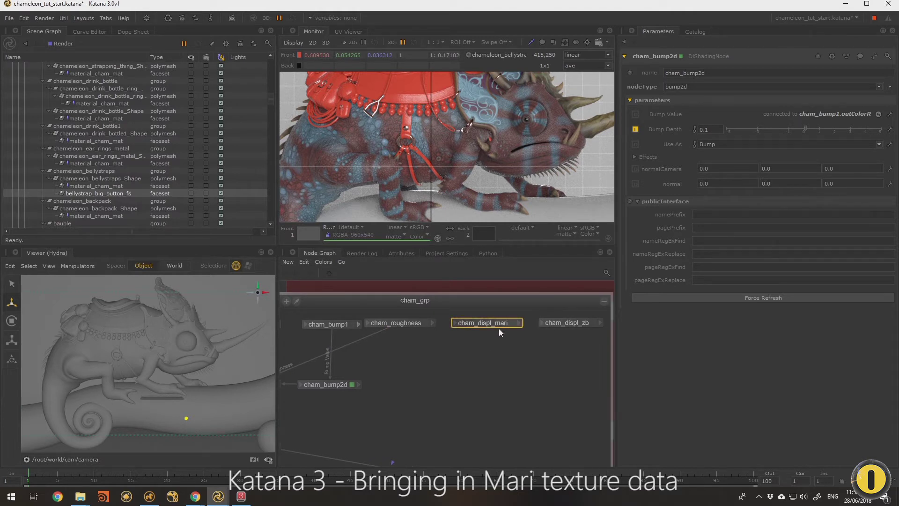
pyautogui.click(502, 400)
pyautogui.press('Tab')
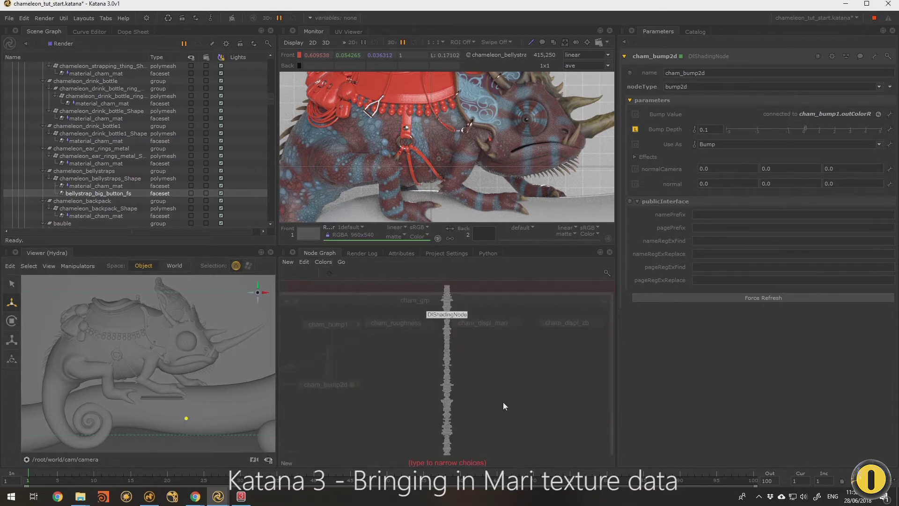
pyautogui.write('dls')
pyautogui.click(504, 405)
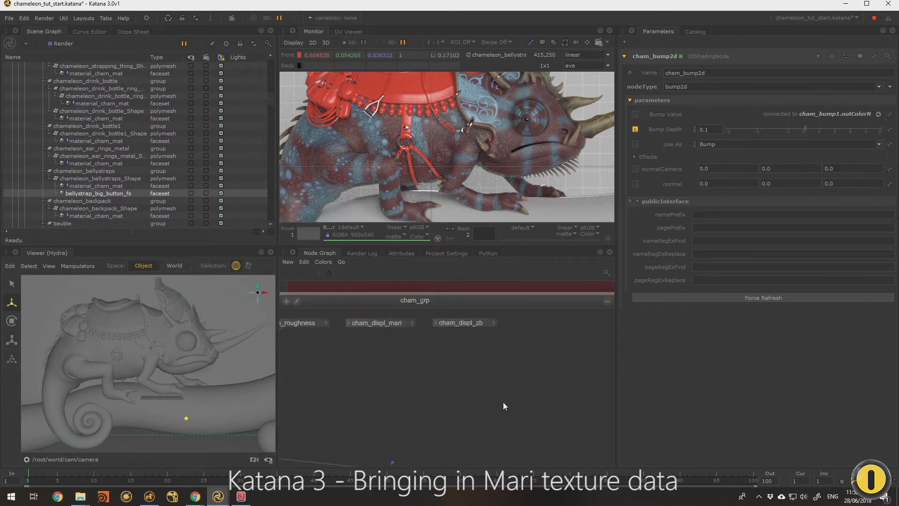
pyautogui.click(509, 394)
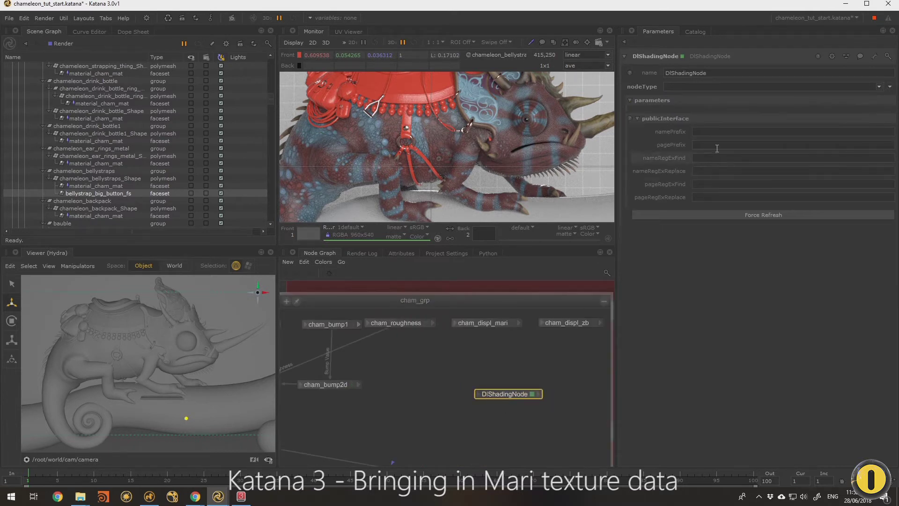
pyautogui.click(881, 87)
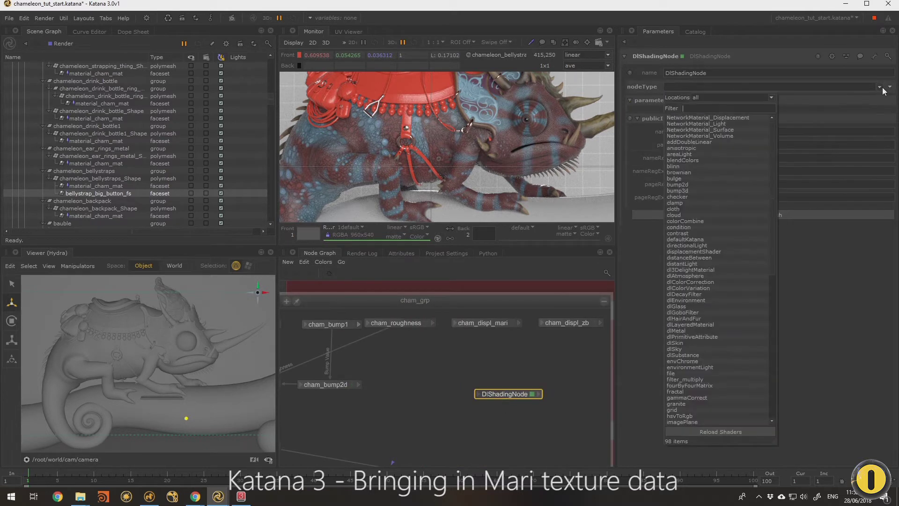
pyautogui.click(703, 251)
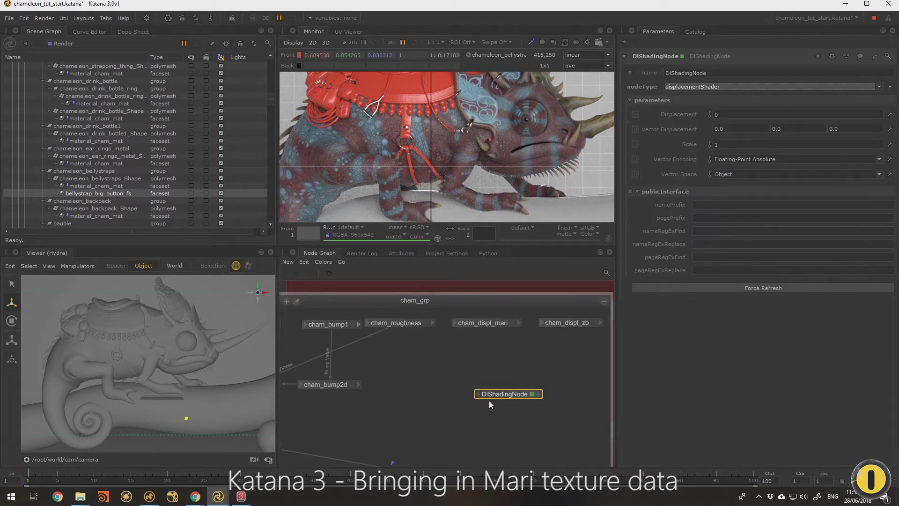
# Step: Reposition the displacementShader node beneath the two displacement texture nodes and rename it cham_displ_shd
pyautogui.moveTo(503, 397); pyautogui.dragTo(499, 403)
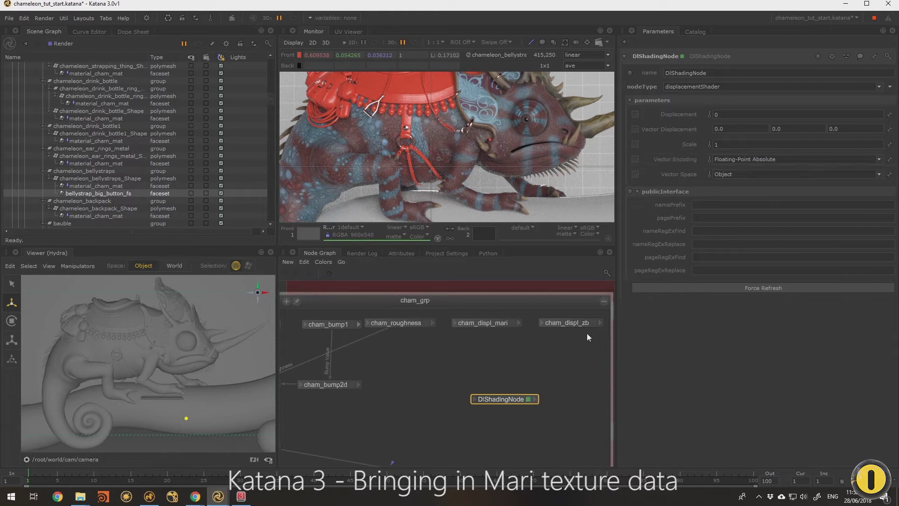
pyautogui.click(601, 323)
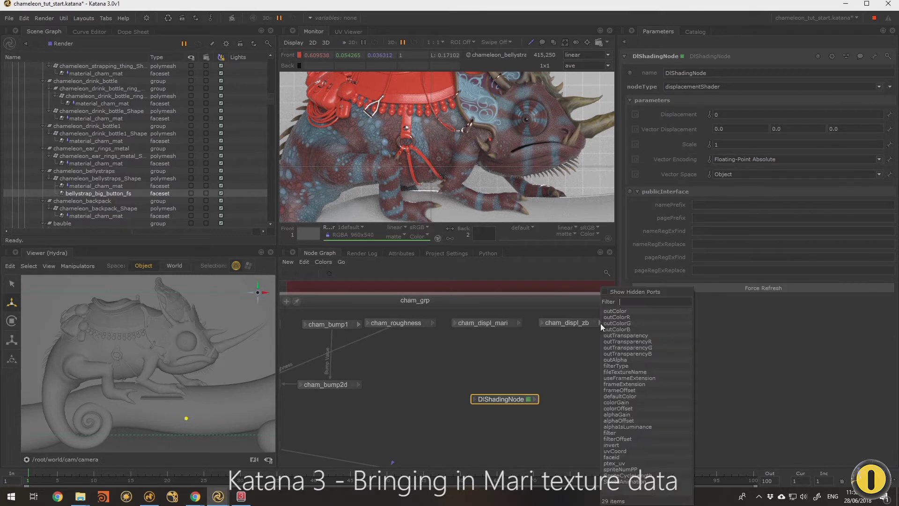
pyautogui.click(529, 348)
pyautogui.moveTo(509, 401); pyautogui.dragTo(523, 405)
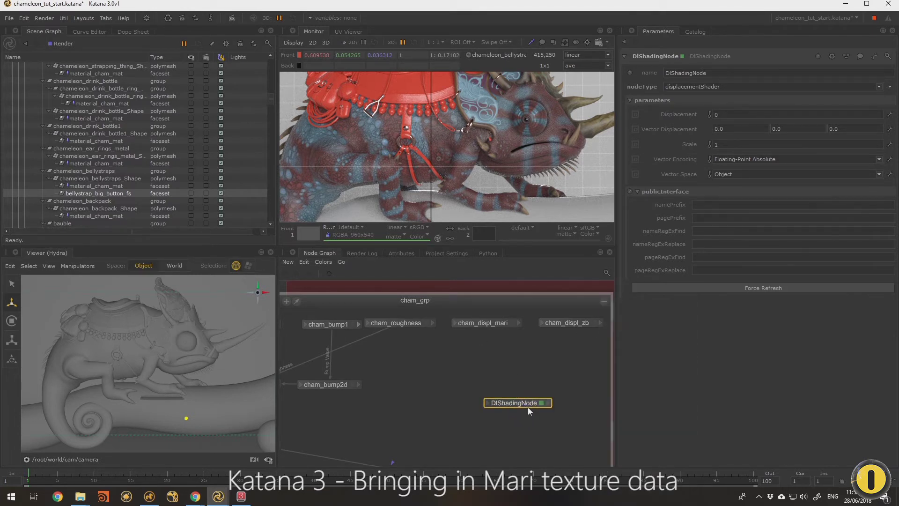
pyautogui.press('n')
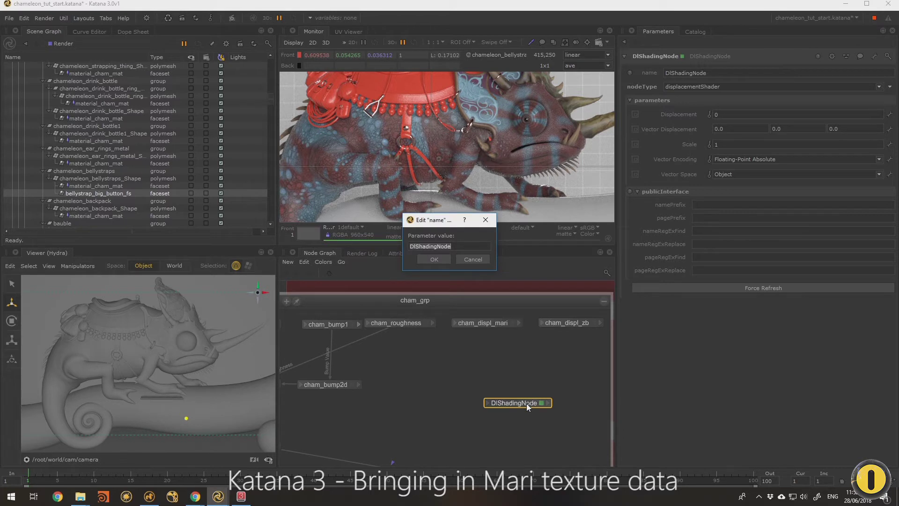
pyautogui.write('disp')
pyautogui.write('l_shd')
pyautogui.press('Return')
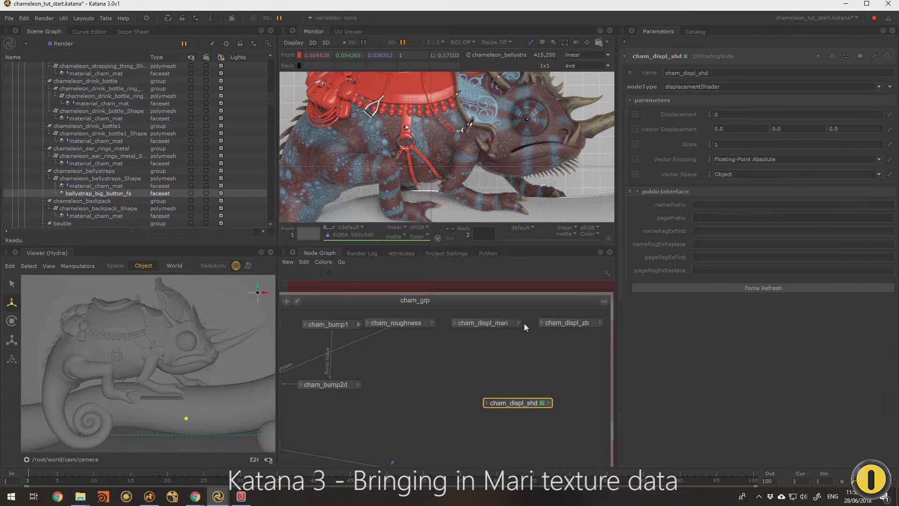
# Step: Add a DlShadingNode between cham_displ_mari and cham_displ_shd and set its node type to addDoubleLinear
pyautogui.click(494, 321)
pyautogui.click(511, 348)
pyautogui.press('Tab')
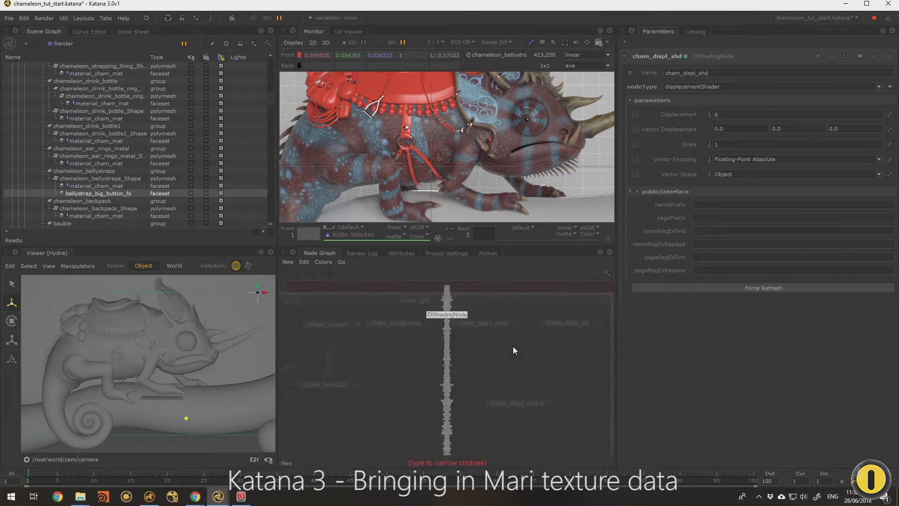
pyautogui.press('Return')
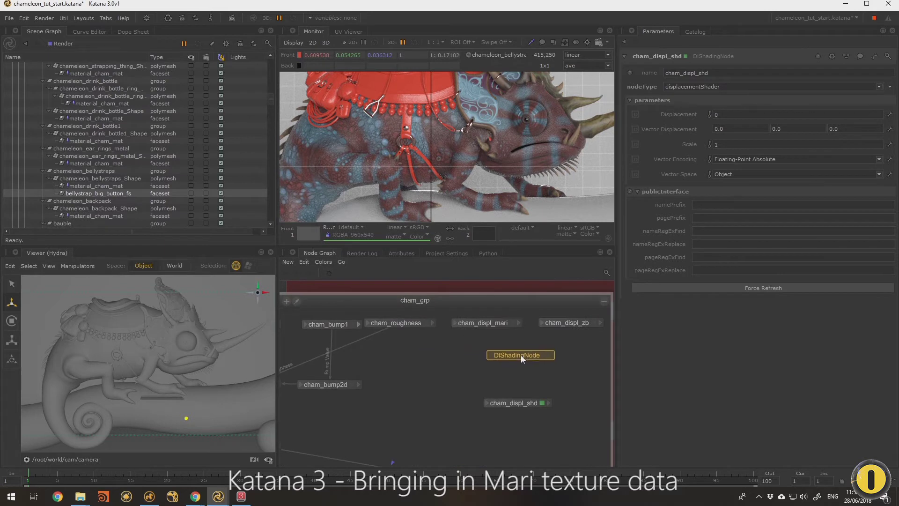
pyautogui.click(521, 355)
pyautogui.click(763, 86)
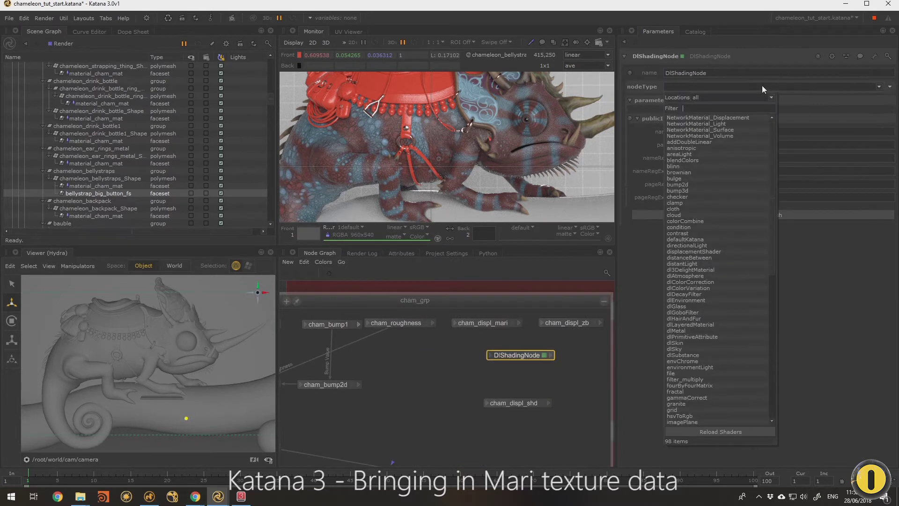
pyautogui.click(692, 141)
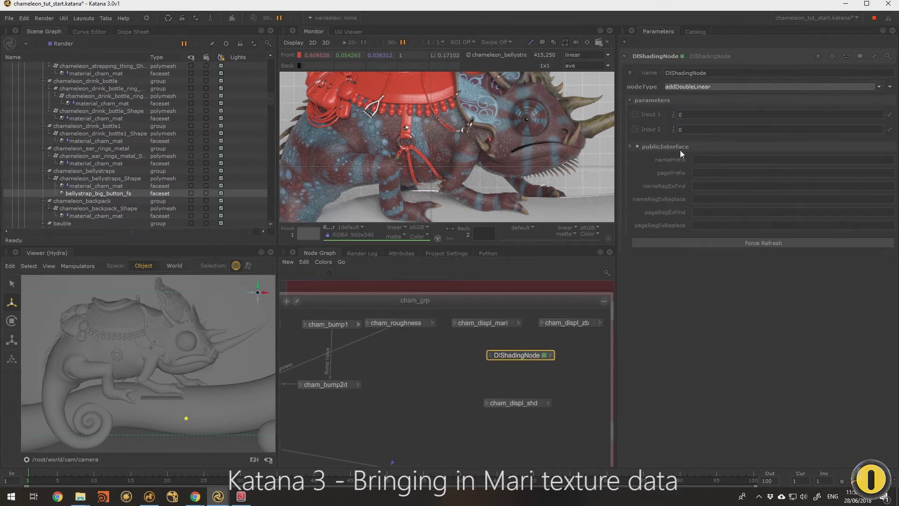
# Step: Connect the outColorR outputs of cham_displ_mari and cham_displ_zb to the addDoubleLinear node's Input 1 and Input 2 respectively
pyautogui.click(519, 322)
pyautogui.click(541, 319)
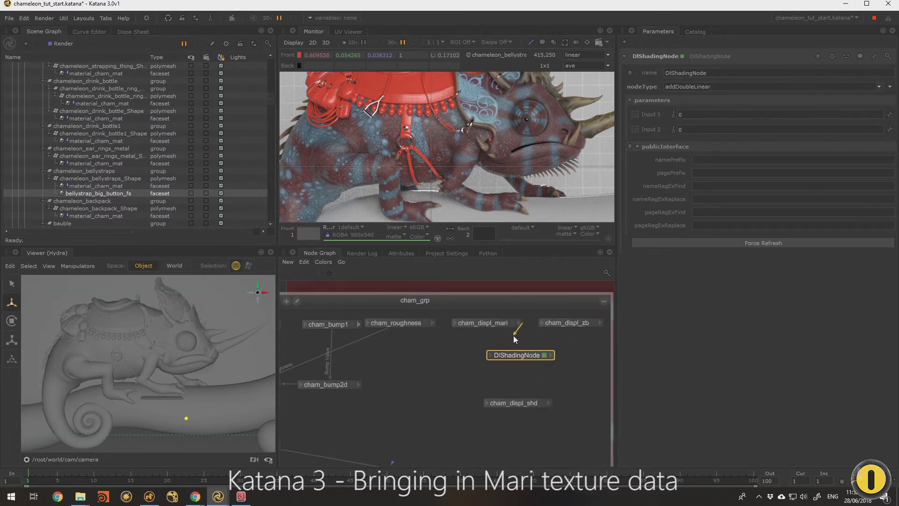
pyautogui.click(493, 355)
pyautogui.click(515, 379)
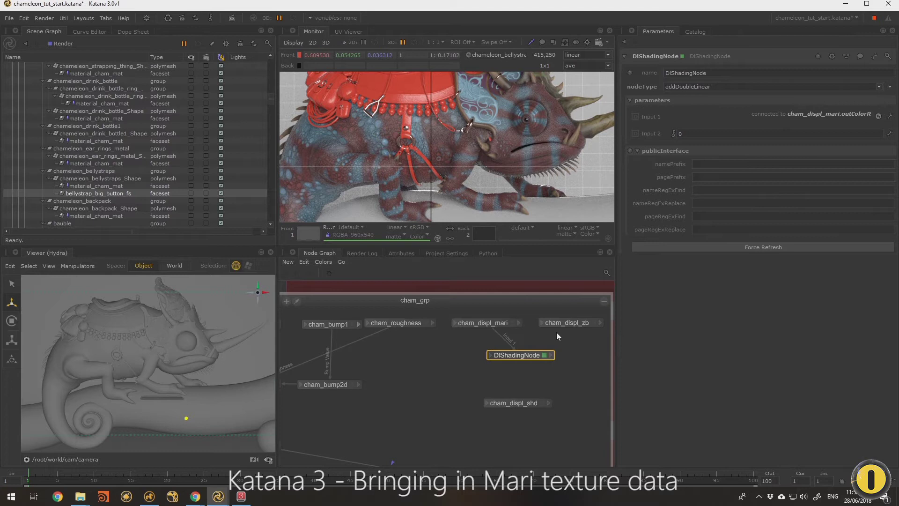
pyautogui.click(599, 322)
pyautogui.click(620, 318)
pyautogui.click(491, 357)
pyautogui.click(527, 389)
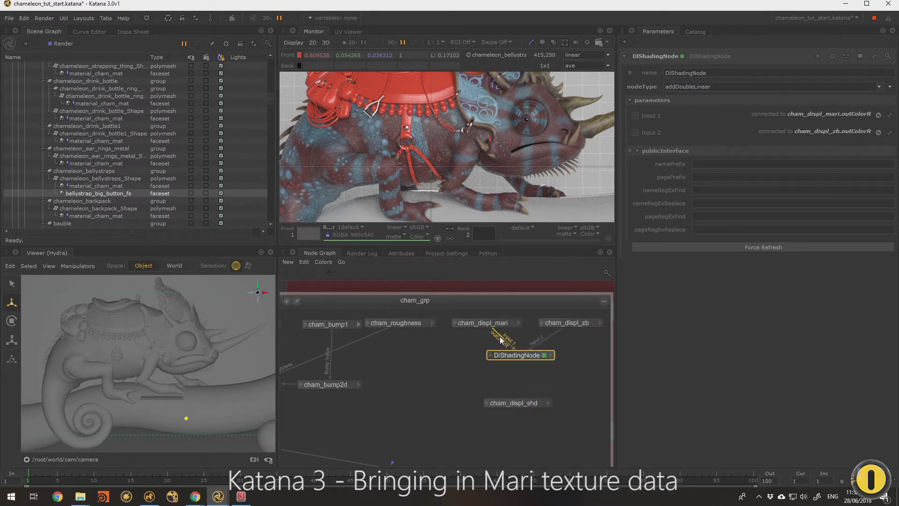
# Step: Connect the addDoubleLinear node's output to cham_displ_shd's Displacement input and shift cham_displ_shd slightly lower
pyautogui.click(552, 356)
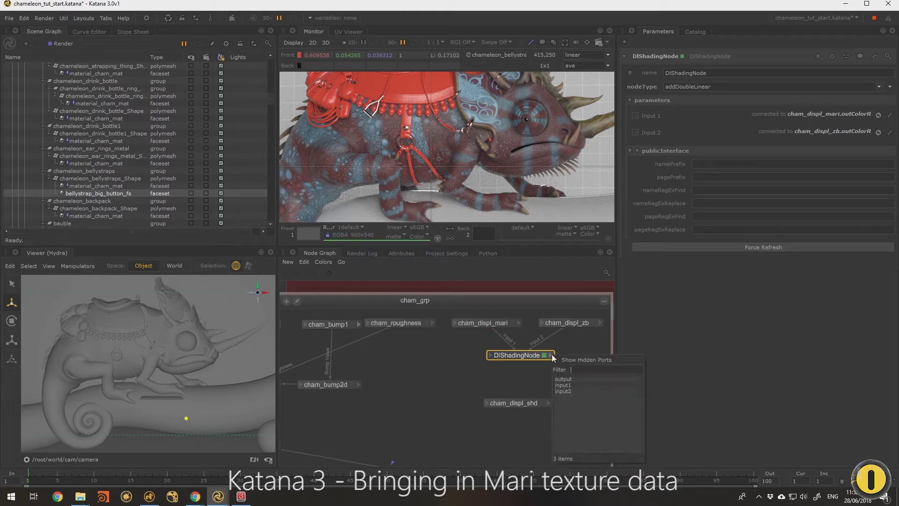
pyautogui.click(579, 379)
pyautogui.click(488, 403)
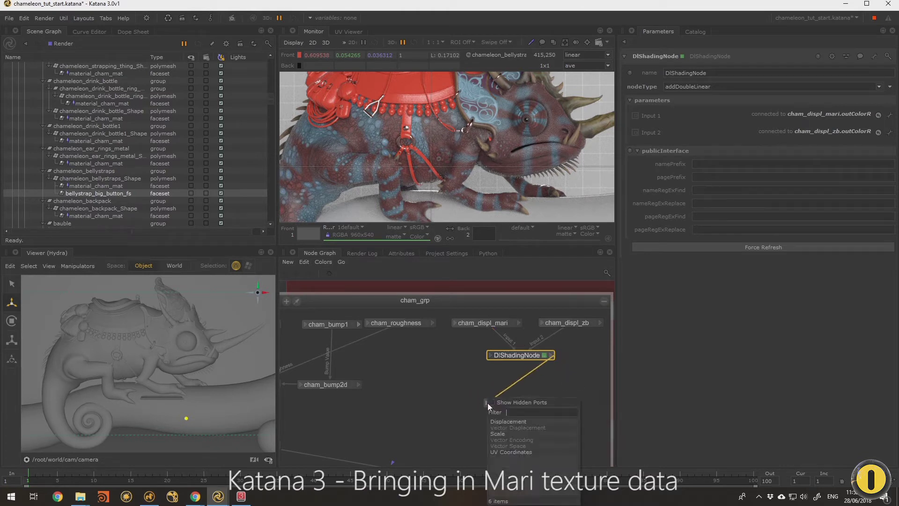
pyautogui.click(516, 422)
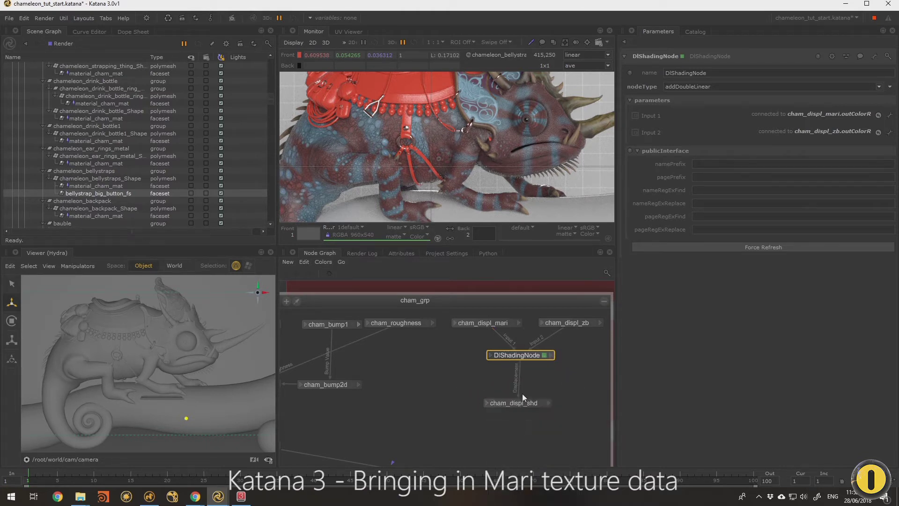
pyautogui.moveTo(522, 393); pyautogui.dragTo(527, 419)
# Step: Examine the two displacement texture nodes, checking cham_displ_mari's Image Name path and Color Balance settings
pyautogui.click(495, 323)
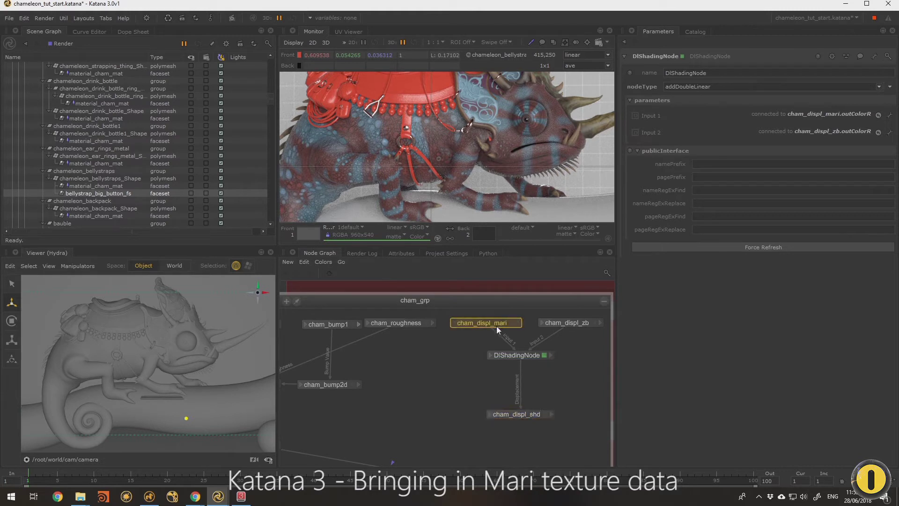
pyautogui.click(574, 323)
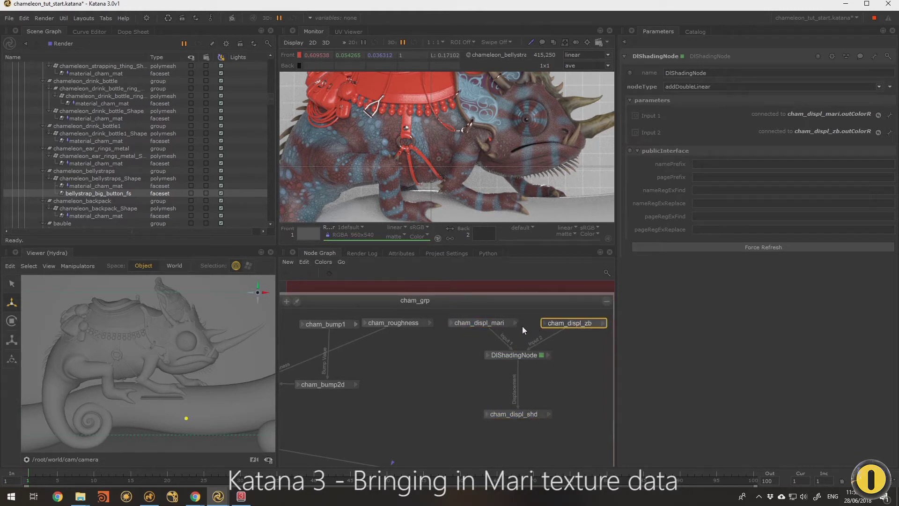
pyautogui.click(493, 324)
pyautogui.click(493, 327)
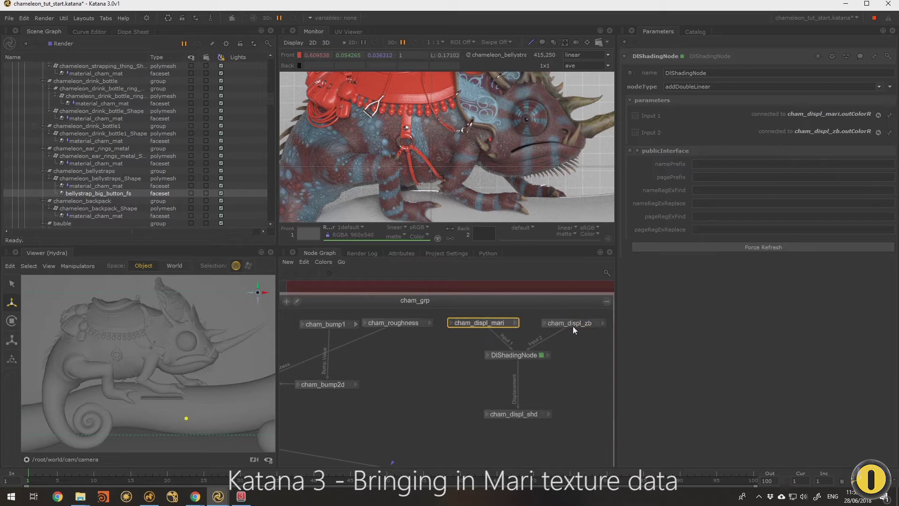
pyautogui.click(576, 327)
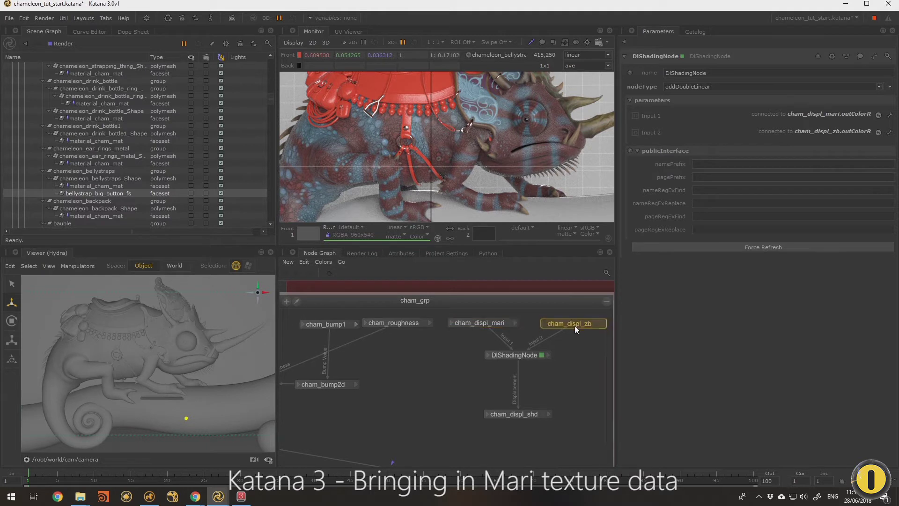
pyautogui.click(510, 323)
pyautogui.moveTo(825, 130); pyautogui.dragTo(871, 130)
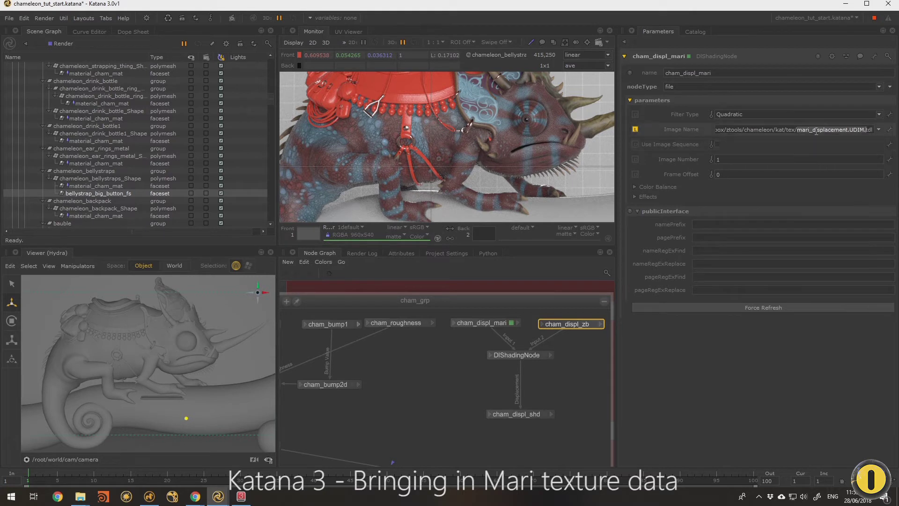
pyautogui.moveTo(797, 130); pyautogui.dragTo(874, 129)
pyautogui.keyDown('shift'); pyautogui.click(848, 129); pyautogui.keyUp('shift')
pyautogui.click(851, 127)
pyautogui.click(535, 359)
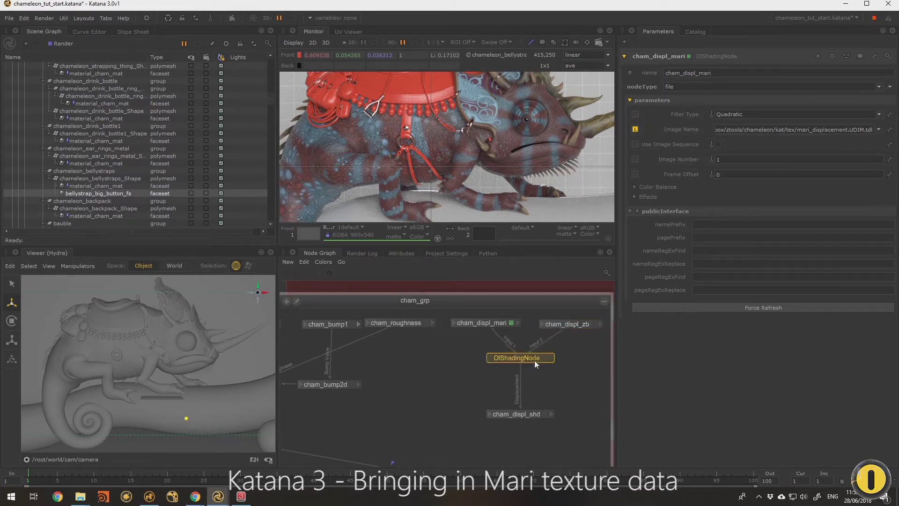
pyautogui.click(586, 368)
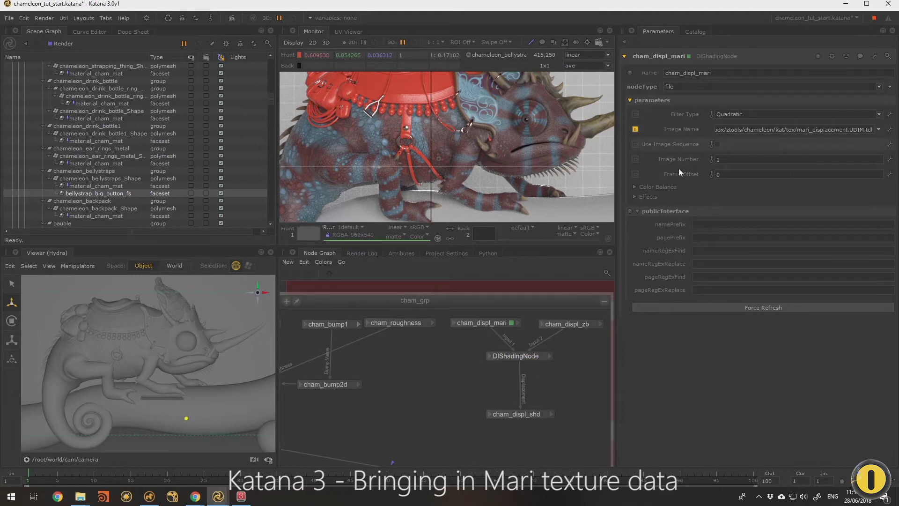
pyautogui.click(647, 187)
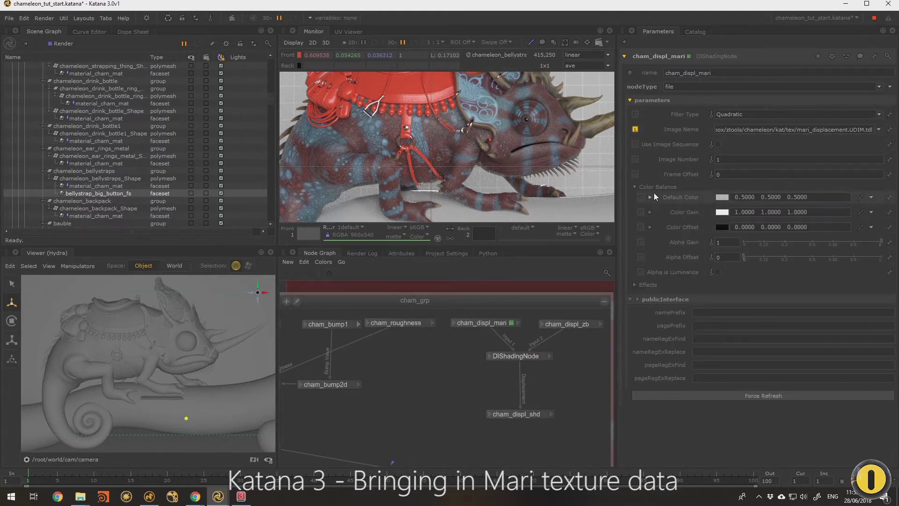
pyautogui.click(652, 186)
# Step: Move cham_displ_shd closer beneath the addDoubleLinear node in cham_grp
pyautogui.moveTo(556, 370); pyautogui.dragTo(531, 365, button='middle')
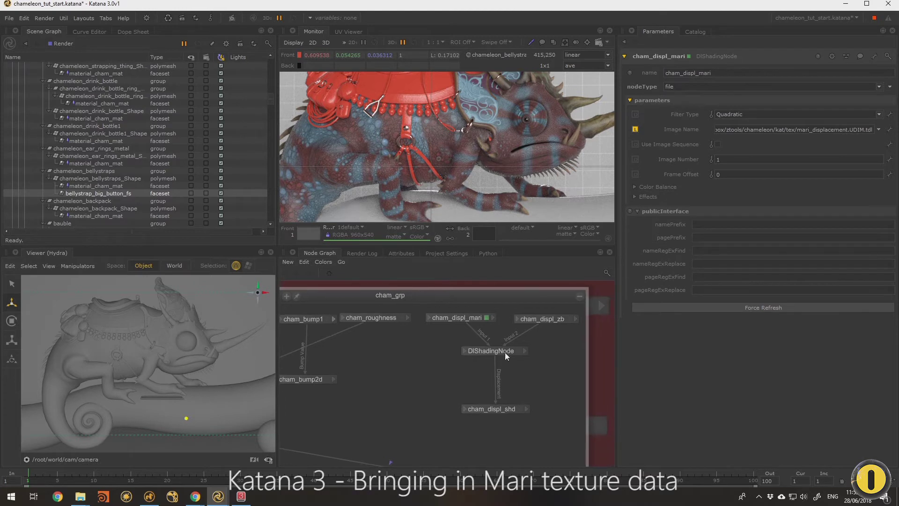
pyautogui.click(504, 354)
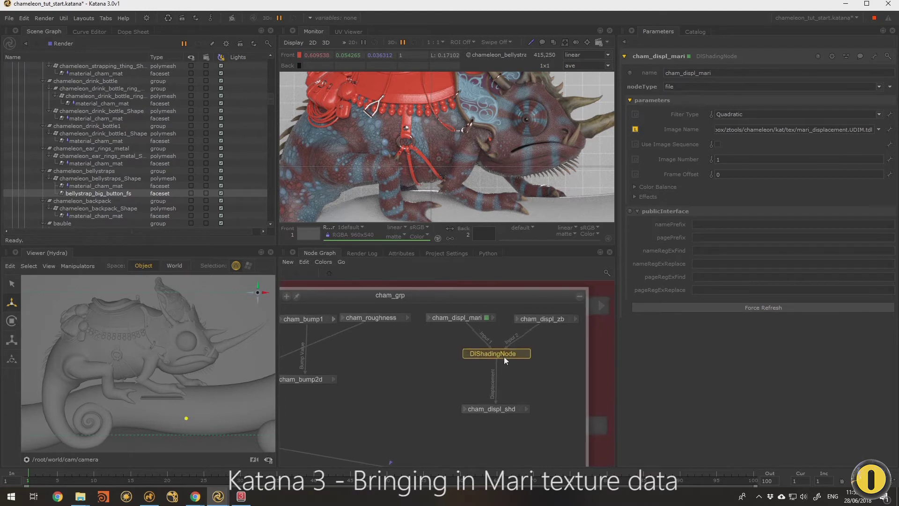
pyautogui.click(528, 409)
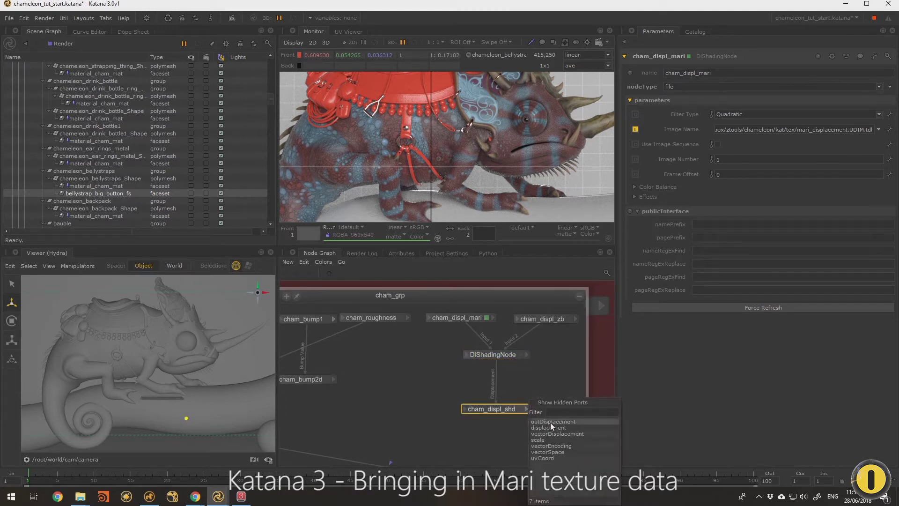
pyautogui.moveTo(425, 394); pyautogui.dragTo(457, 383, button='middle')
pyautogui.moveTo(529, 402); pyautogui.dragTo(530, 384)
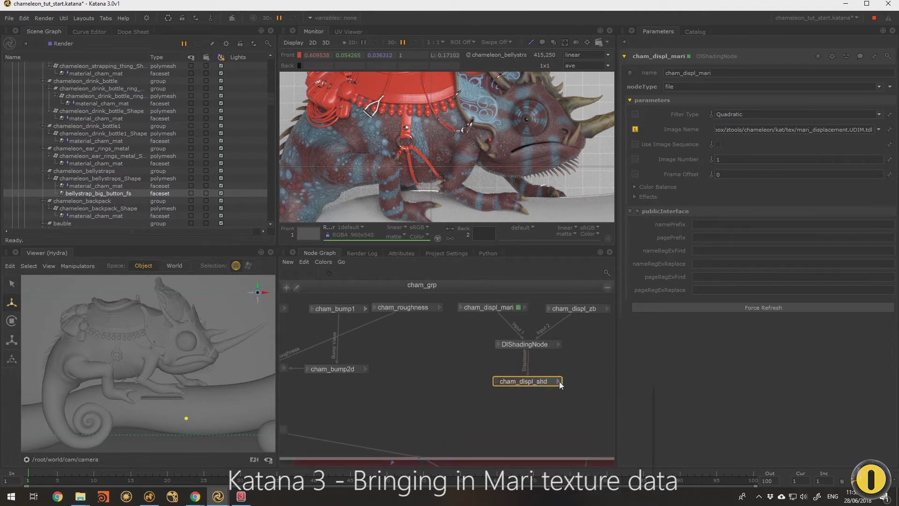
# Step: Try to connect cham_displ_shd's outDisplacement output to the cham_nm network material
pyautogui.click(559, 382)
pyautogui.click(576, 406)
pyautogui.moveTo(563, 381); pyautogui.dragTo(565, 386)
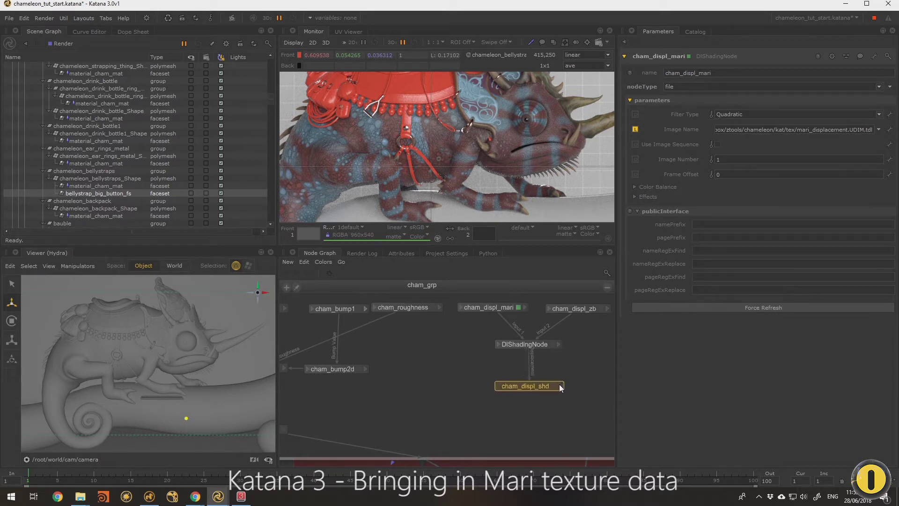
pyautogui.click(561, 385)
pyautogui.click(575, 409)
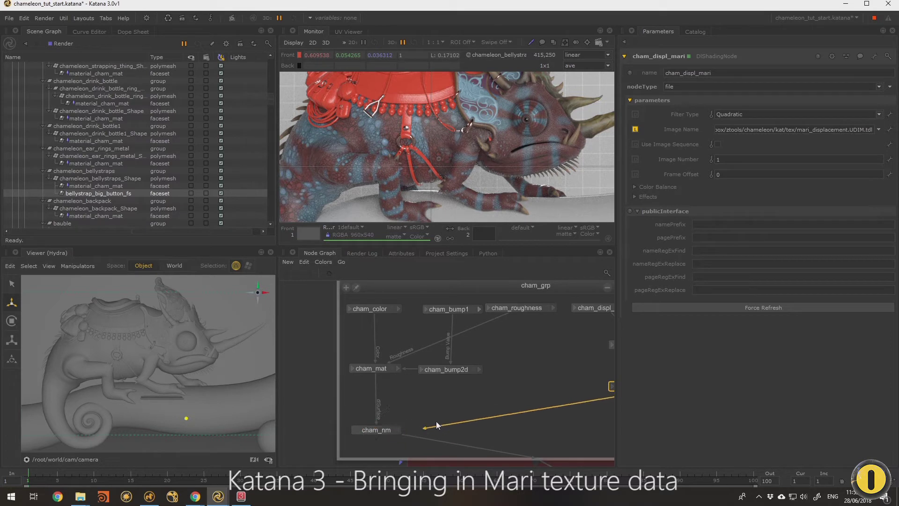
pyautogui.click(395, 416)
# Step: Add a dl Displacement terminal to the cham_nm network material
pyautogui.scroll(3, 406, 417)
pyautogui.doubleClick(363, 441)
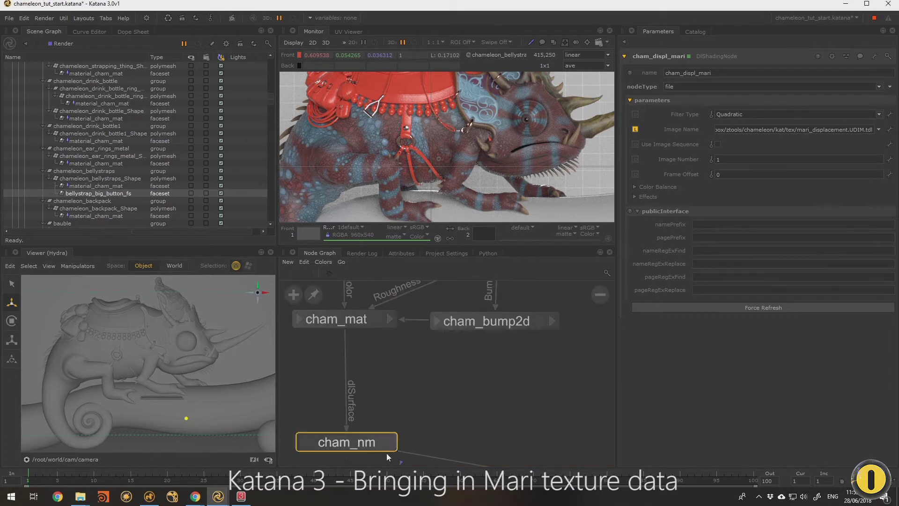
pyautogui.click(740, 99)
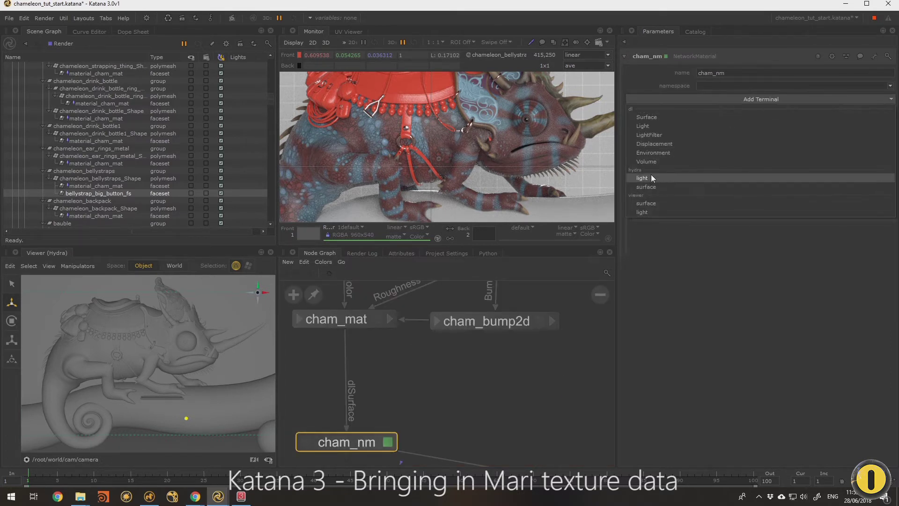
pyautogui.click(662, 144)
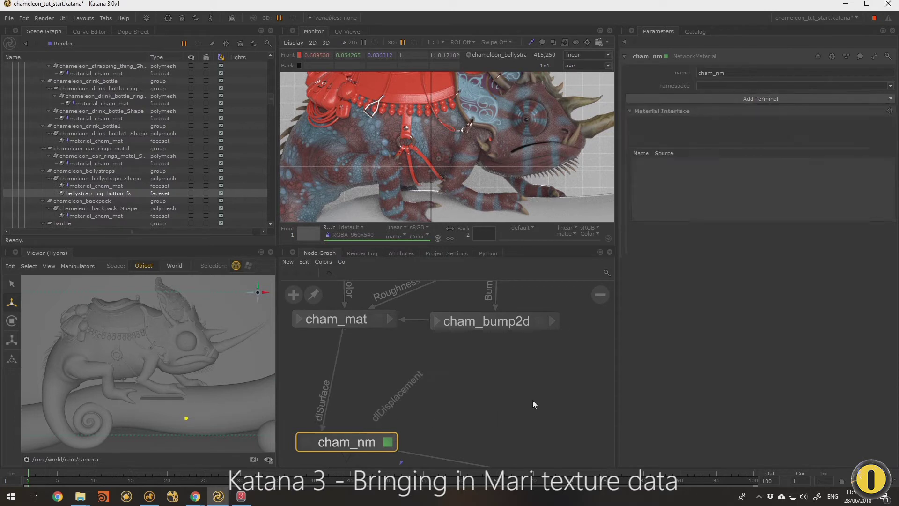
# Step: Connect cham_displ_shd's outDisplacement output to cham_nm's dlDisplacement input
pyautogui.scroll(-5, 468, 392)
pyautogui.click(592, 358)
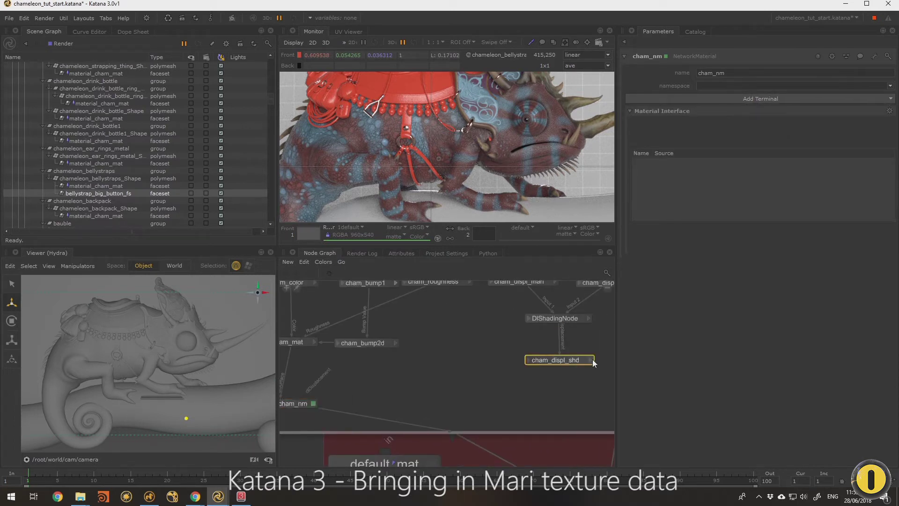
pyautogui.click(591, 360)
pyautogui.click(614, 385)
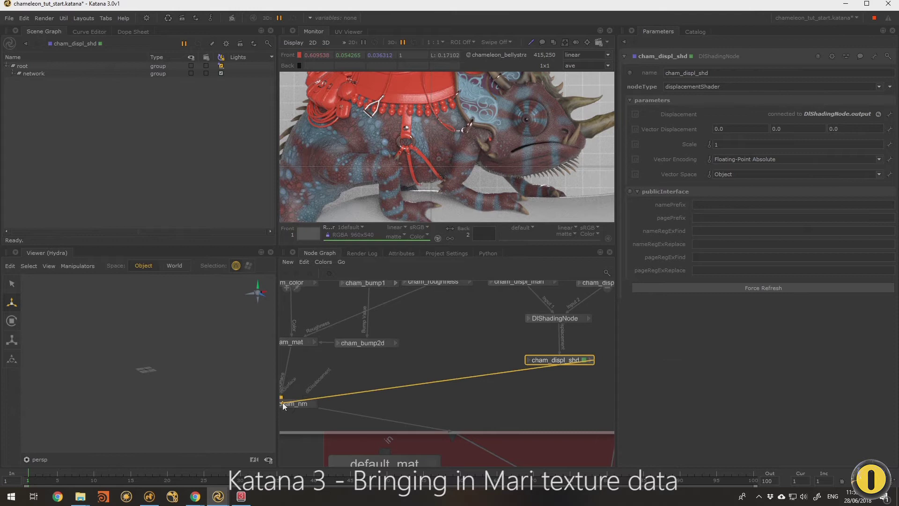
pyautogui.click(305, 398)
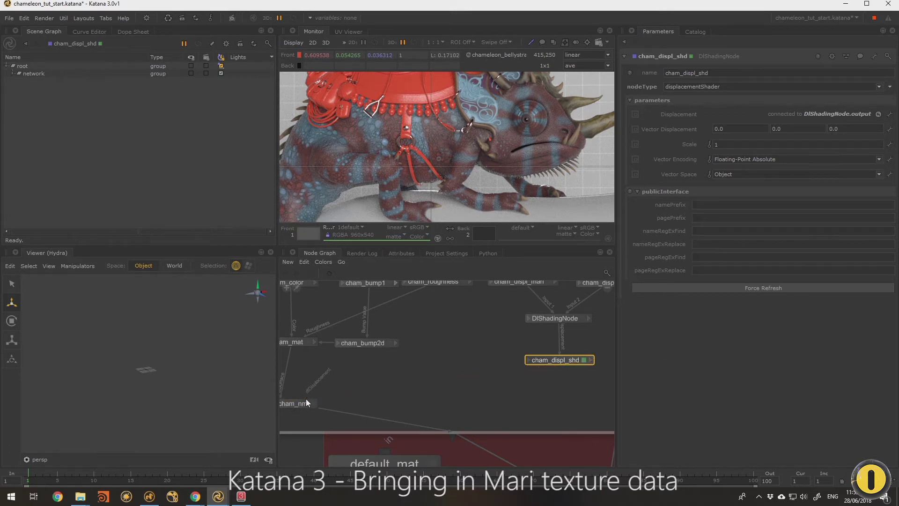
pyautogui.click(592, 358)
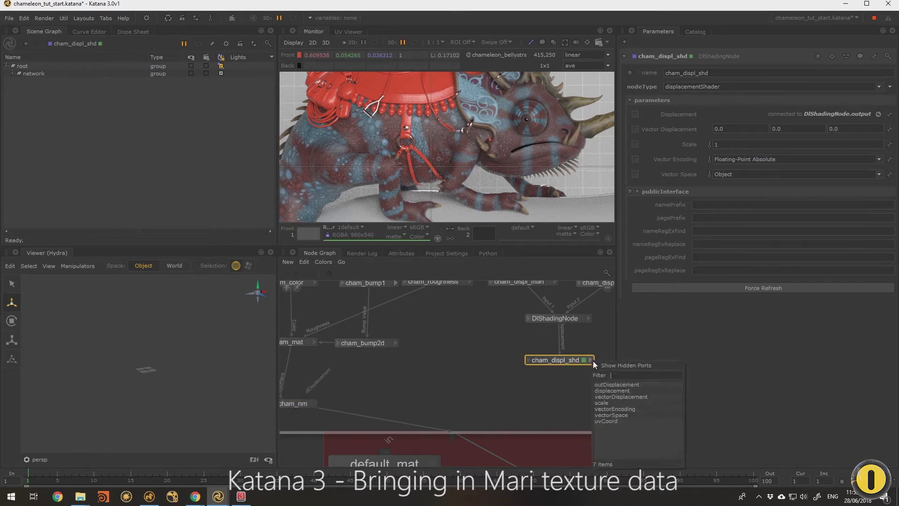
pyautogui.click(614, 386)
pyautogui.click(305, 398)
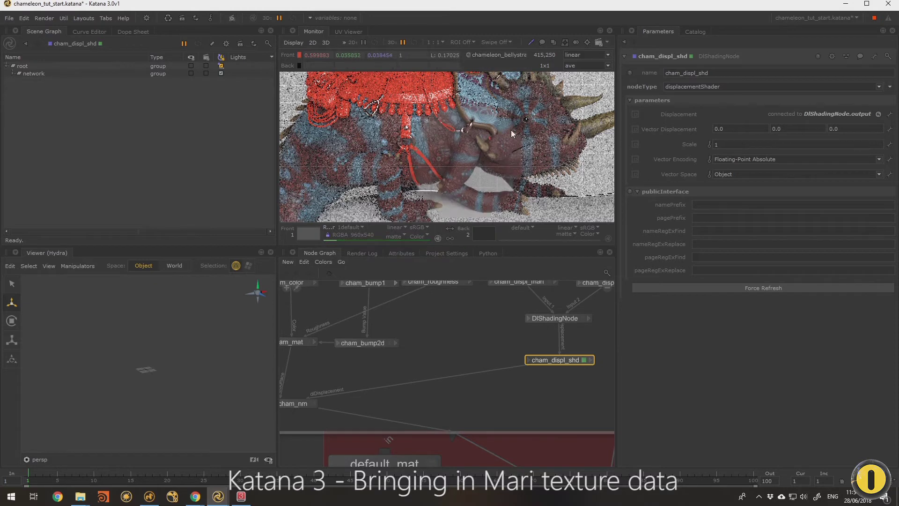
# Step: Examine the chameleon's displaced skin detail on the legs, body and head in the live render
pyautogui.scroll(2, 509, 130)
pyautogui.moveTo(375, 154); pyautogui.dragTo(472, 146, button='middle')
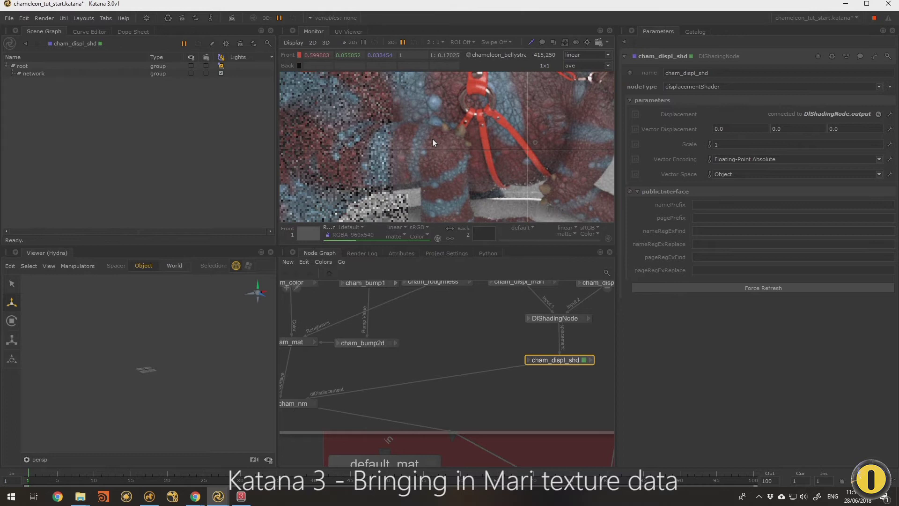
pyautogui.moveTo(433, 139); pyautogui.dragTo(554, 197, button='middle')
pyautogui.scroll(-1, 470, 150)
pyautogui.moveTo(470, 150); pyautogui.dragTo(322, 163, button='middle')
pyautogui.moveTo(506, 160); pyautogui.dragTo(510, 153, button='middle')
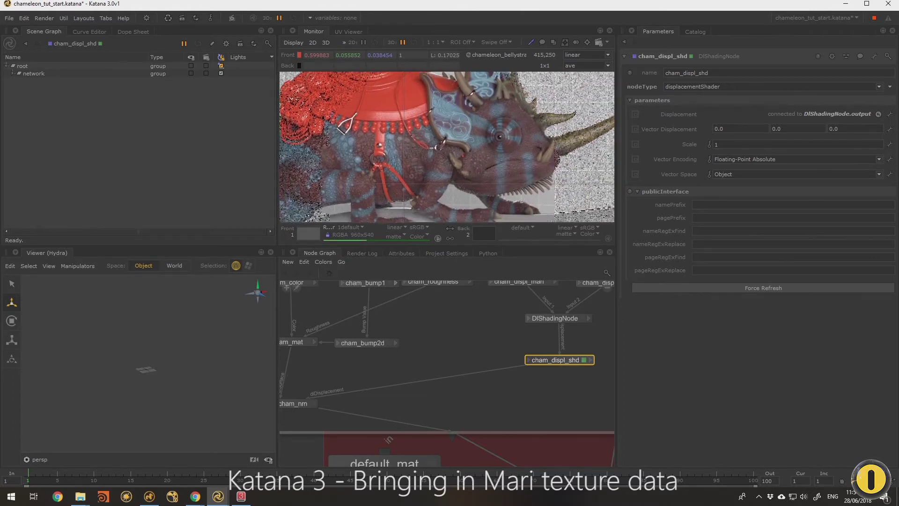
# Step: Tidy the displacement network by moving cham_displ_mari closer to cham_displ_zb and aligning the addDoubleLinear node above cham_displ_shd
pyautogui.scroll(-5, 521, 345)
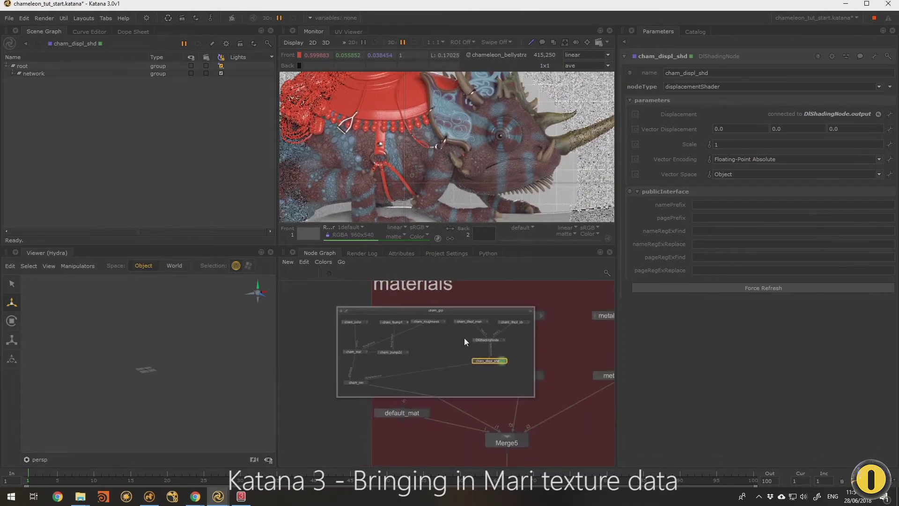
pyautogui.scroll(6, 493, 379)
pyautogui.scroll(-3, 516, 392)
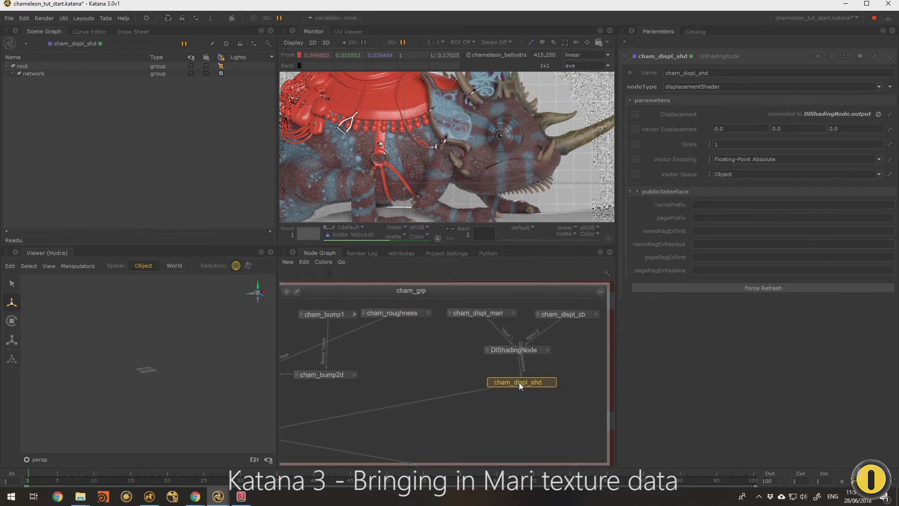
pyautogui.moveTo(395, 326); pyautogui.dragTo(474, 327, button='middle')
pyautogui.moveTo(571, 337); pyautogui.dragTo(442, 339, button='middle')
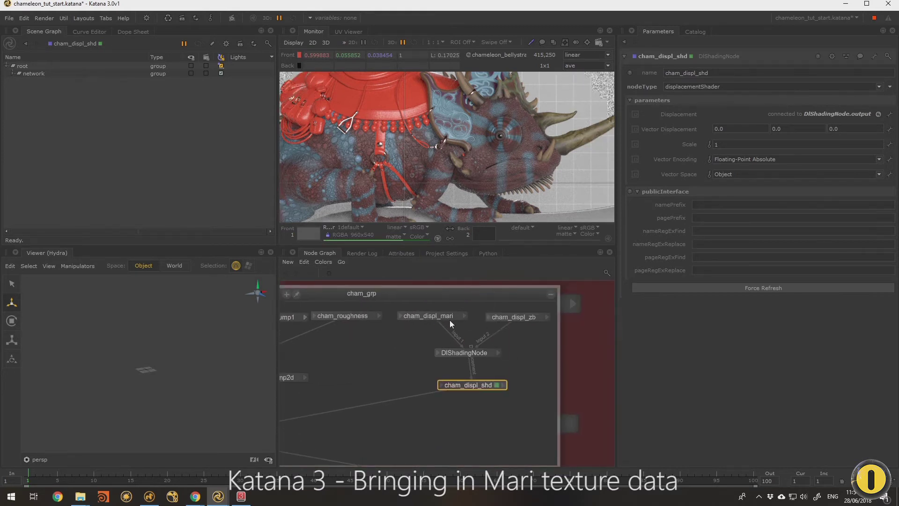
pyautogui.moveTo(439, 315); pyautogui.dragTo(451, 317)
pyautogui.moveTo(476, 352); pyautogui.dragTo(479, 353)
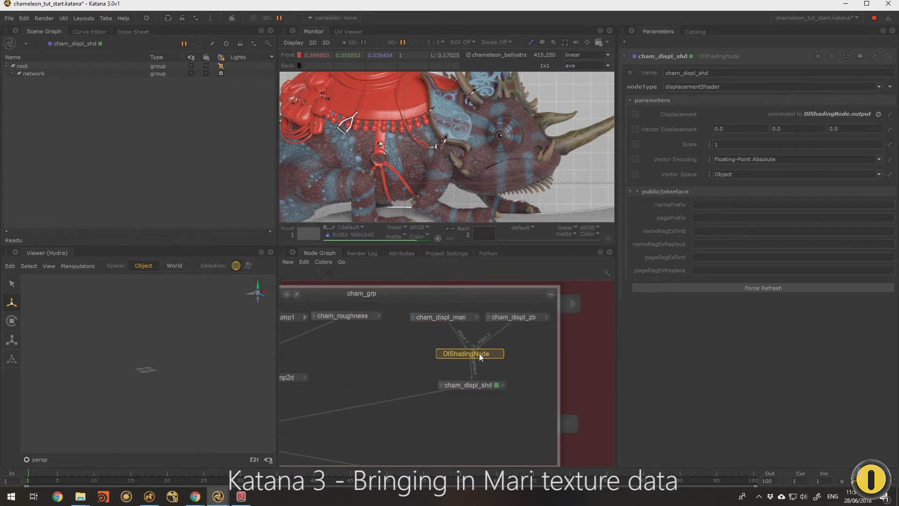
# Step: Add a DlShadingNode inside cham_grp, in the empty space beside cham_bump2d and below cham_roughness
pyautogui.moveTo(397, 321); pyautogui.dragTo(498, 347, button='middle')
pyautogui.click(436, 359)
pyautogui.press('Tab')
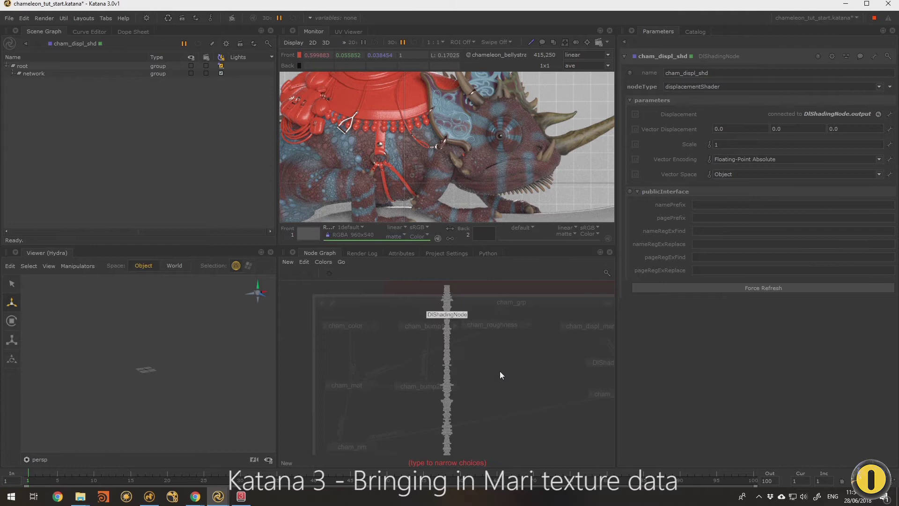
pyautogui.write('dls')
pyautogui.press('Up')
pyautogui.press('Return')
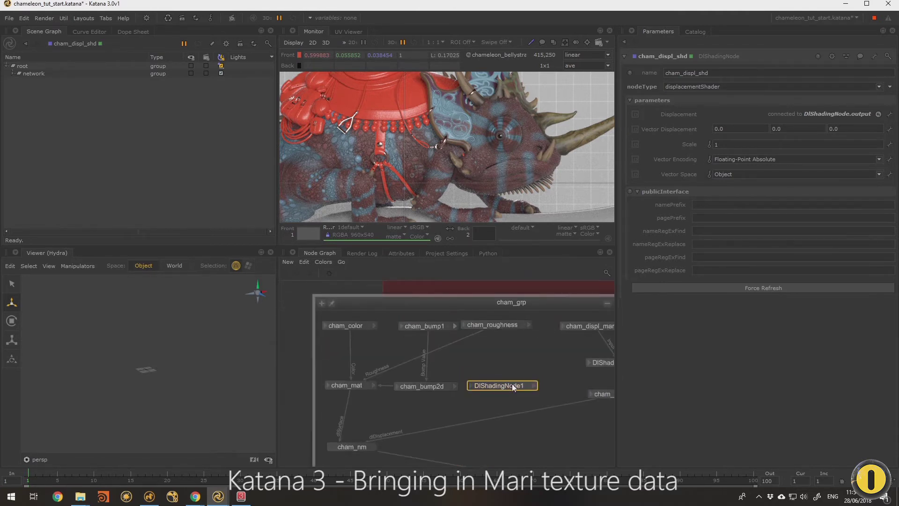
pyautogui.click(513, 383)
# Step: Set the new shading node's type to dlColorCorrection
pyautogui.click(879, 87)
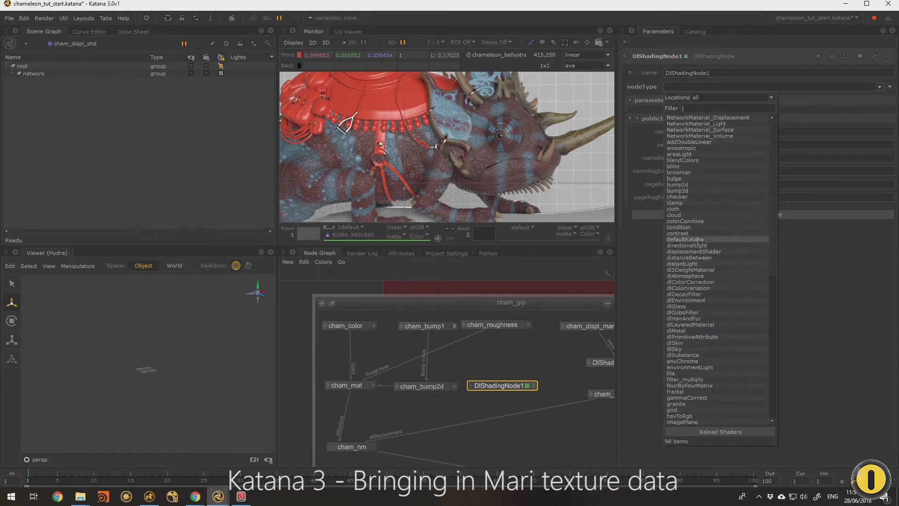
pyautogui.scroll(-5, 712, 321)
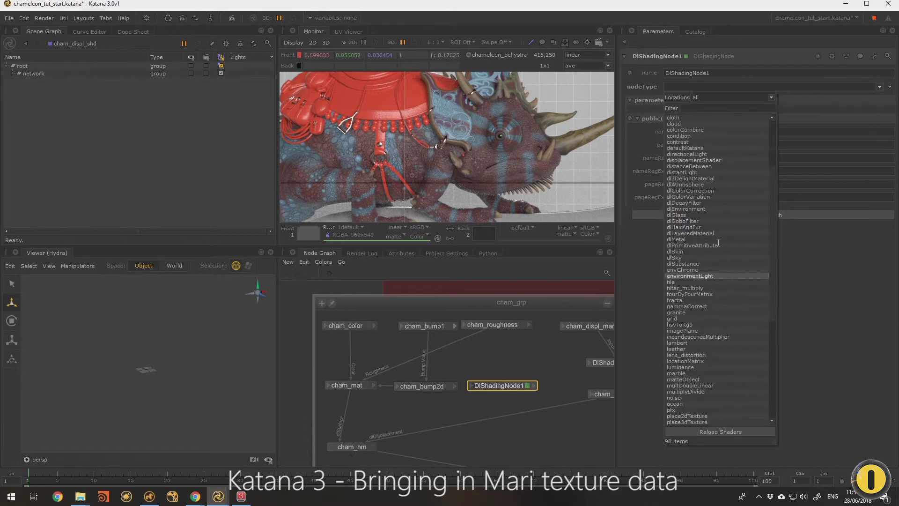
pyautogui.scroll(3, 705, 187)
pyautogui.write('col')
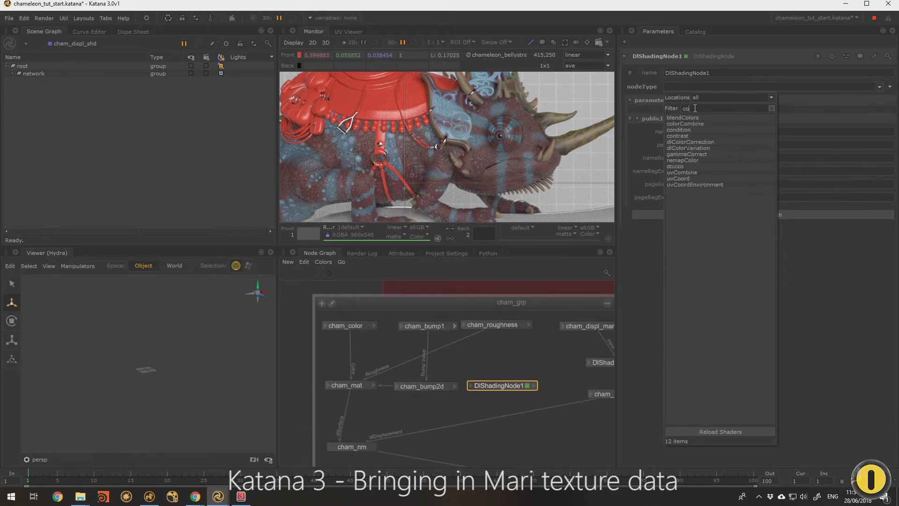
pyautogui.press('Down')
pyautogui.press('Down')
pyautogui.press('Down')
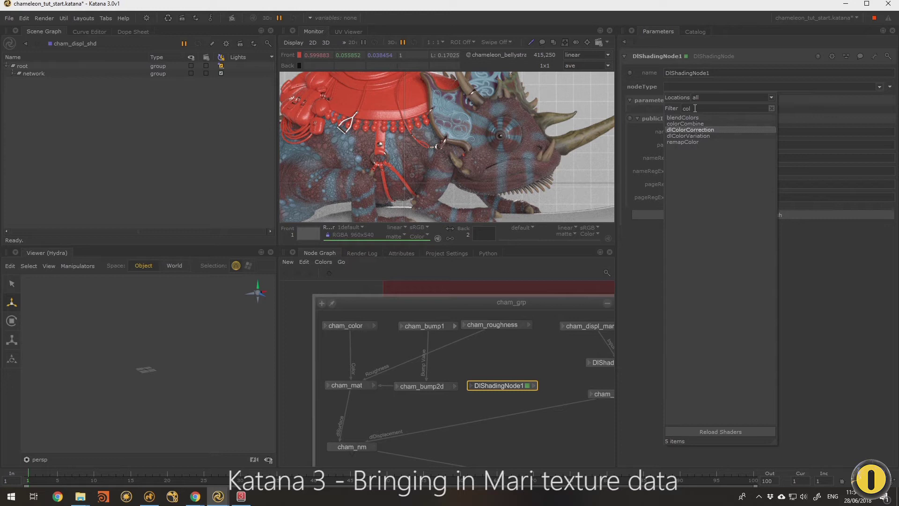
pyautogui.press('Return')
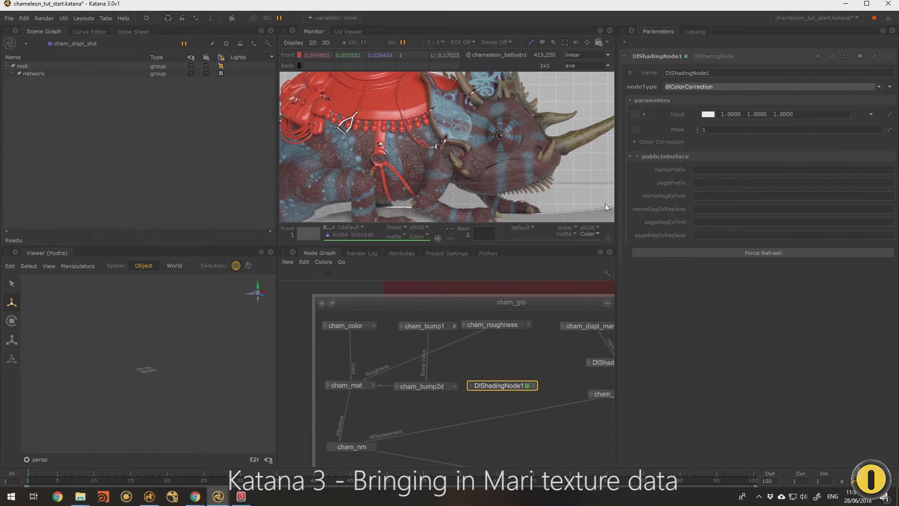
# Step: Connect cham_roughness's outColor output to the Input of the new color correction node
pyautogui.click(528, 327)
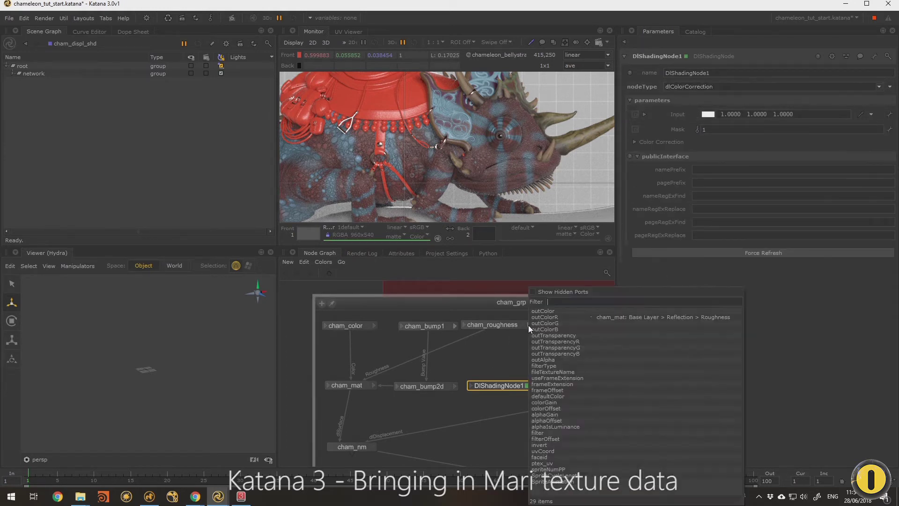
pyautogui.click(546, 312)
pyautogui.click(473, 386)
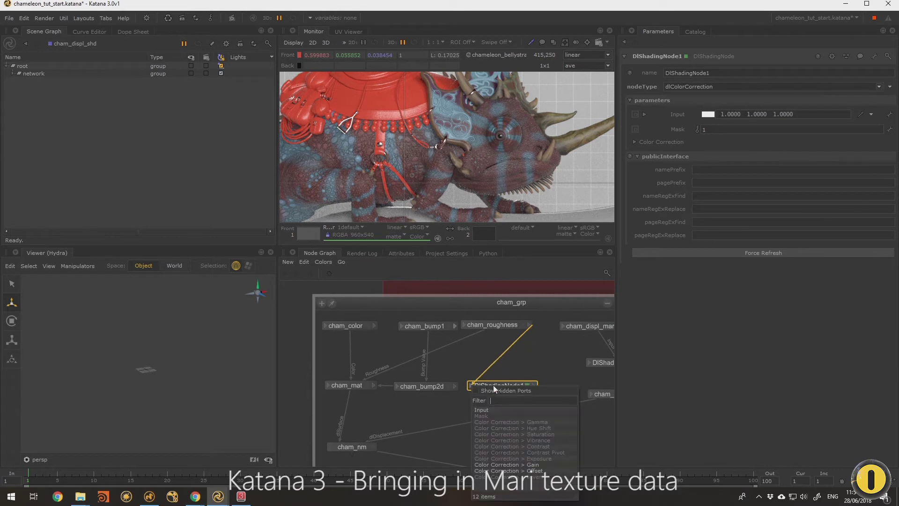
pyautogui.click(490, 406)
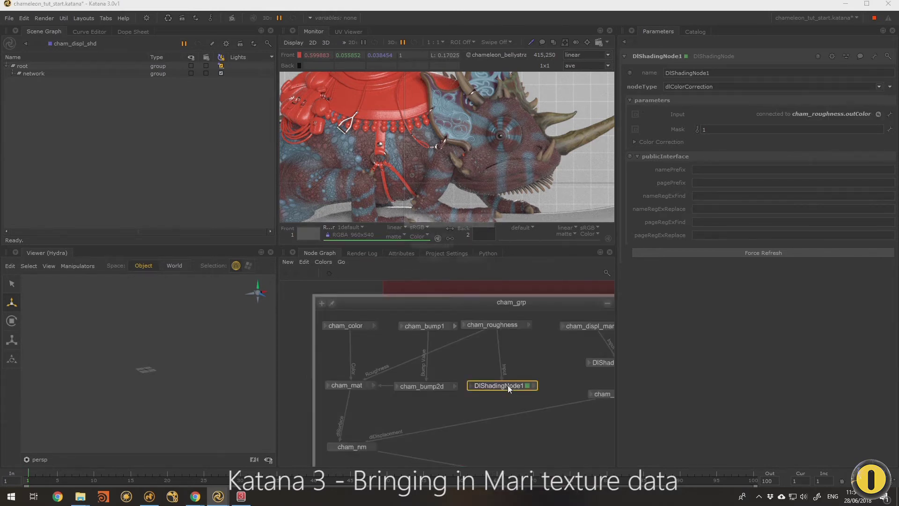
# Step: Rename the color correction node as cham_cc
pyautogui.write('n')
pyautogui.write('cham')
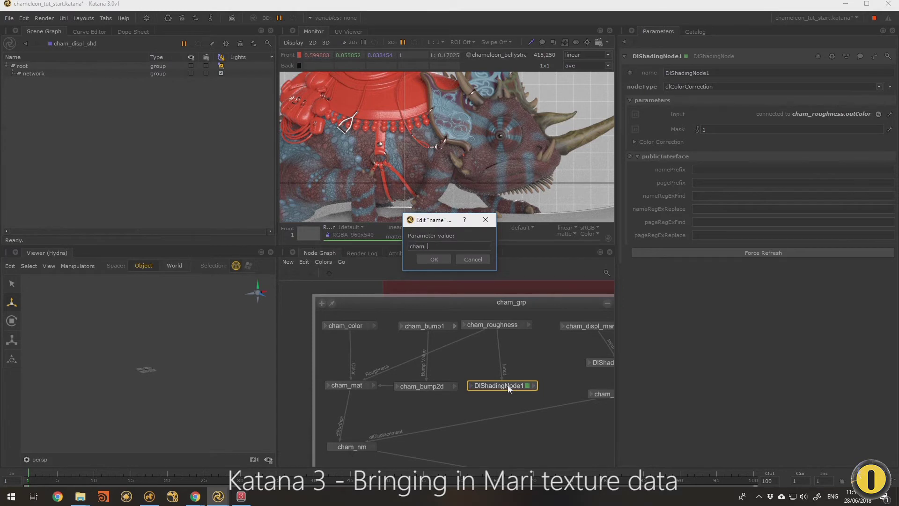
pyautogui.write('_cc')
pyautogui.press('Return')
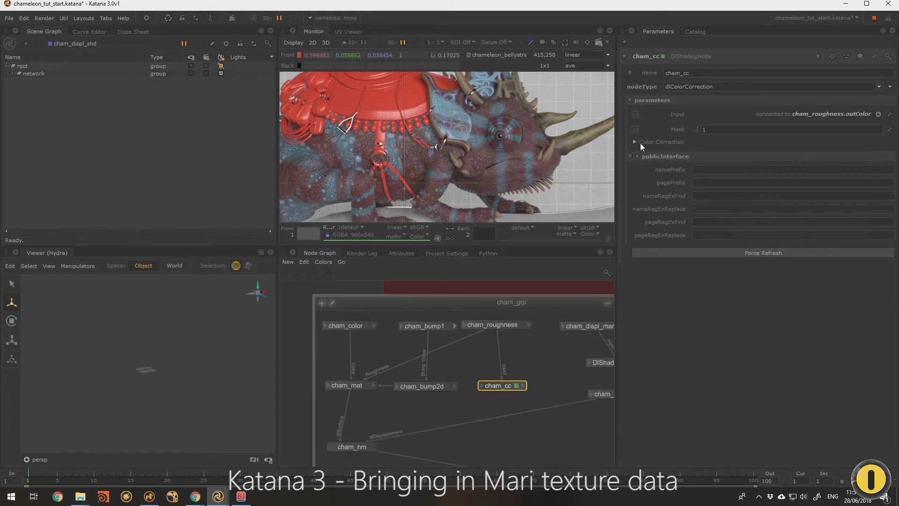
# Step: Expand cham_cc's Color Correction parameters and connect its outColorR output to cham_mat's Base Layer > Reflection > Roughness input
pyautogui.click(635, 141)
pyautogui.click(522, 386)
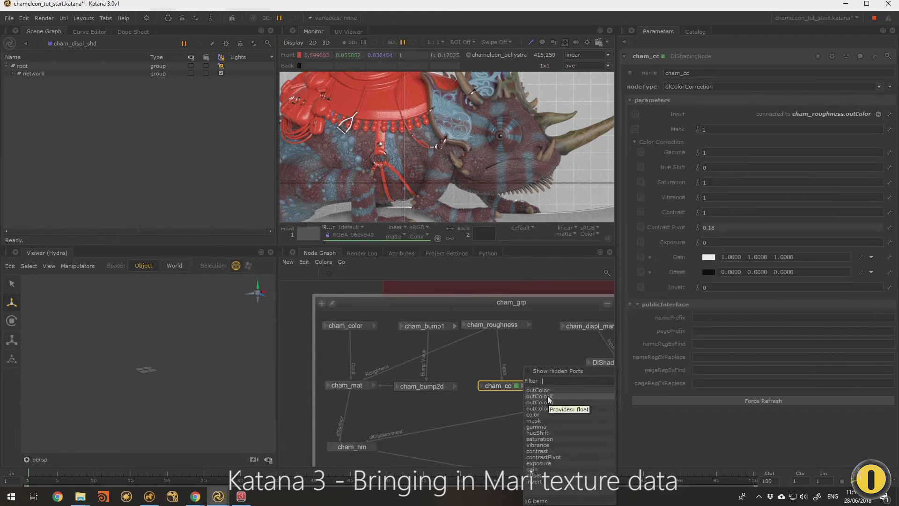
pyautogui.click(547, 395)
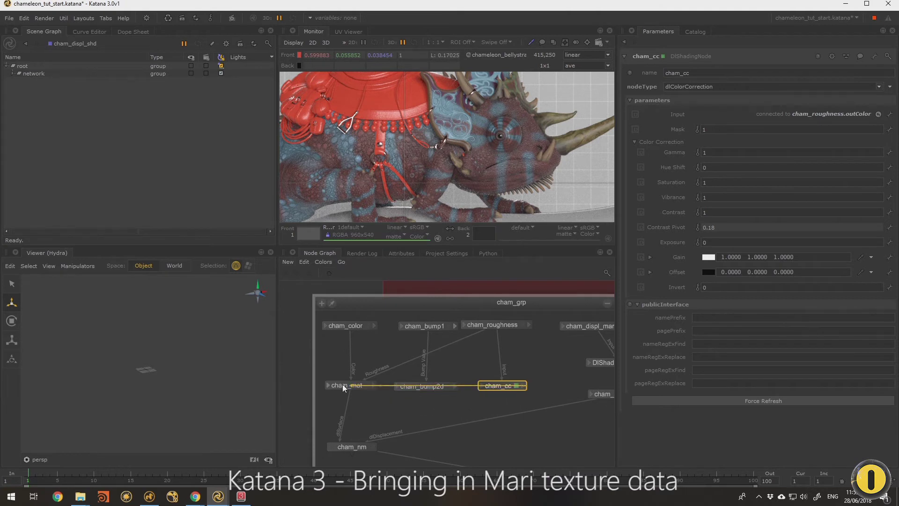
pyautogui.click(328, 385)
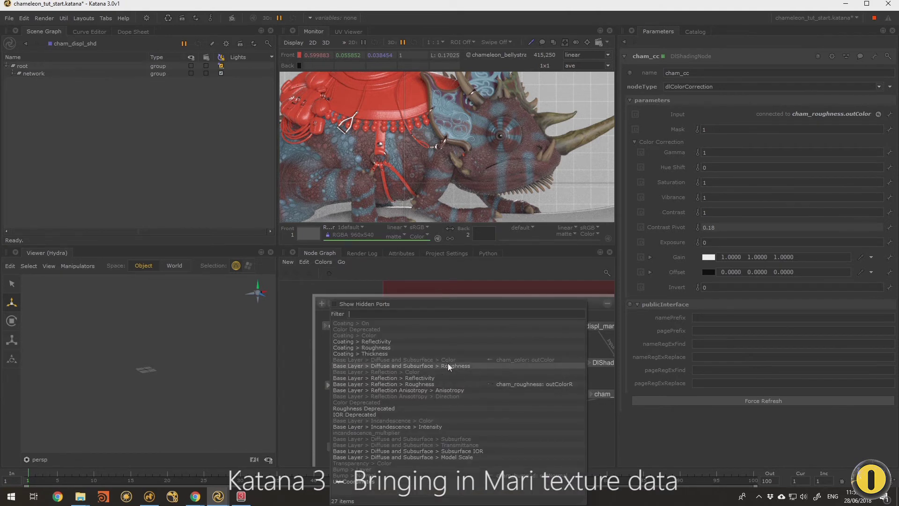
pyautogui.click(404, 384)
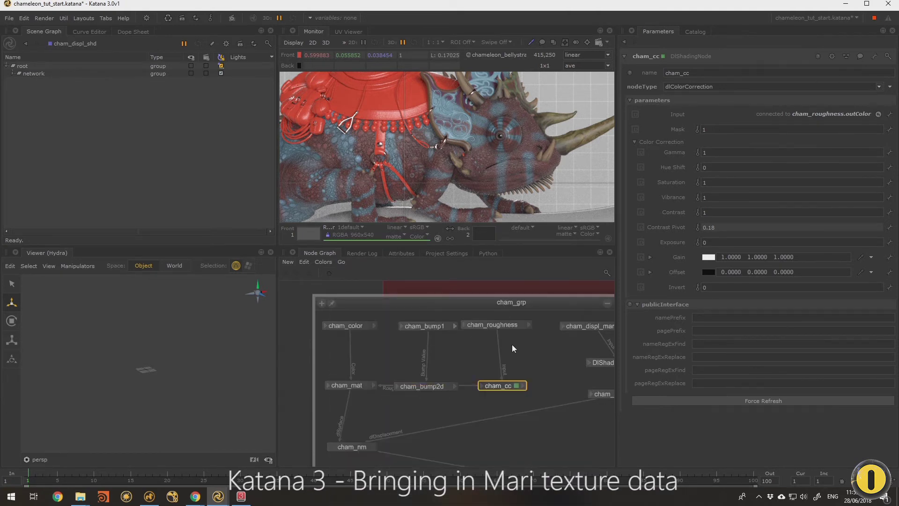
# Step: Tidy the network by raising cham_bump2d clear of the roughness connection and aligning cham_cc beneath cham_roughness
pyautogui.moveTo(436, 390); pyautogui.dragTo(439, 368)
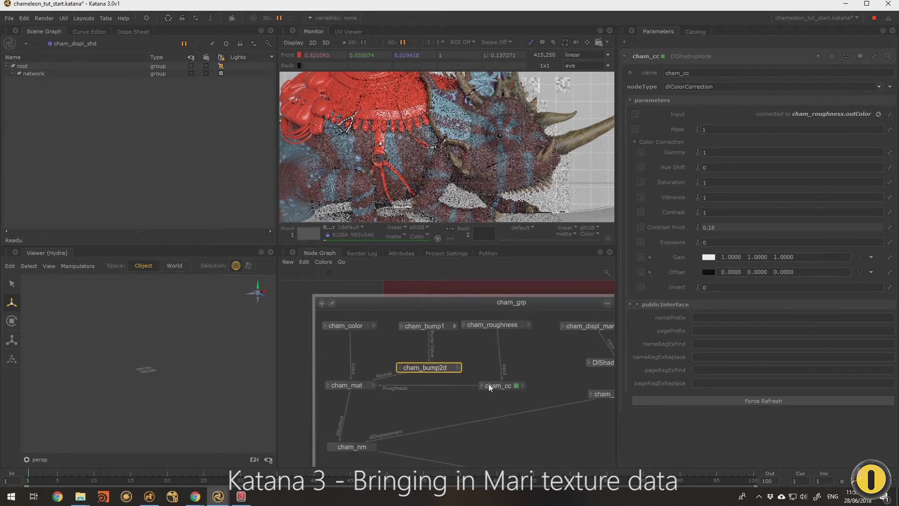
pyautogui.moveTo(499, 386); pyautogui.dragTo(493, 386)
pyautogui.click(509, 385)
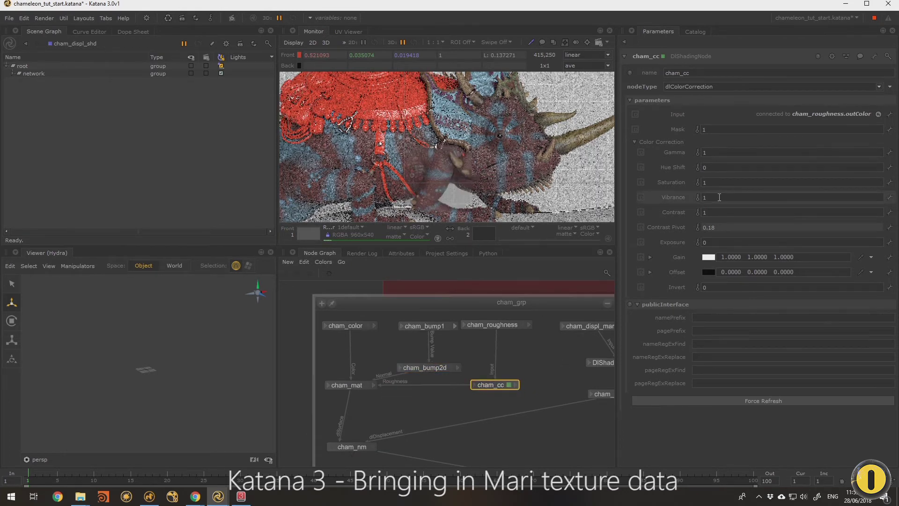
# Step: Adjust the roughness correction on cham_cc, trying Gamma values of 0.6 and 1.2 and settling on 0.7
pyautogui.moveTo(676, 149)
pyautogui.mouseDown()
pyautogui.moveTo(665, 151)
pyautogui.moveTo(691, 153)
pyautogui.mouseUp()
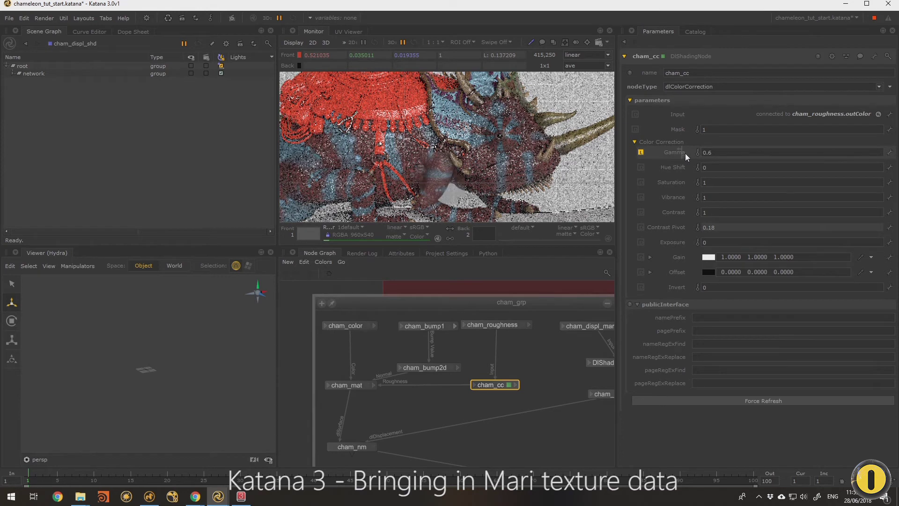
pyautogui.moveTo(684, 153)
pyautogui.mouseDown()
pyautogui.moveTo(665, 152)
pyautogui.moveTo(672, 152)
pyautogui.mouseUp()
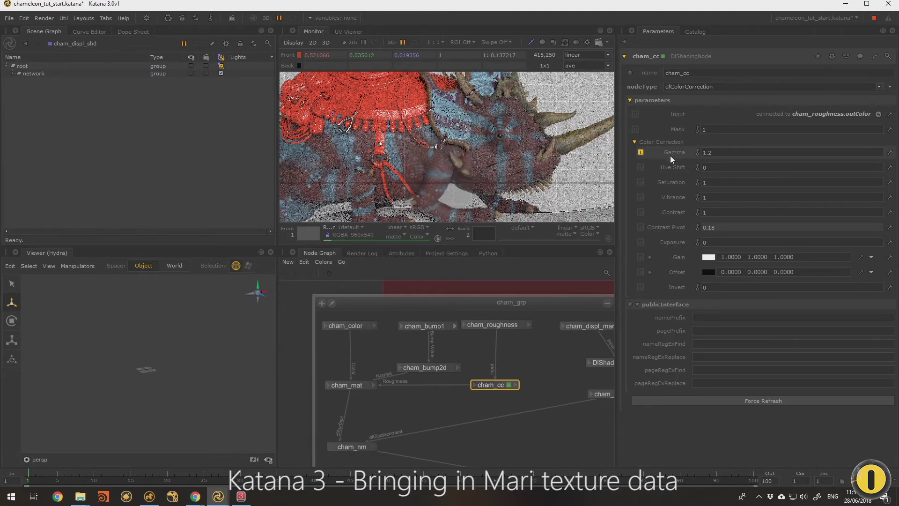
pyautogui.moveTo(672, 155); pyautogui.dragTo(673, 156)
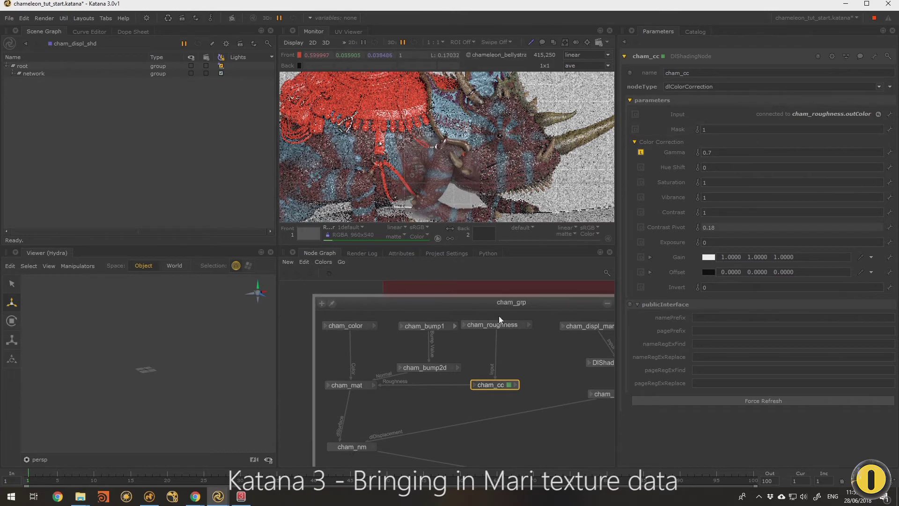
# Step: Go to the Render backdrop, view the scene at the Render node and restart the live render from it
pyautogui.scroll(-10, 468, 374)
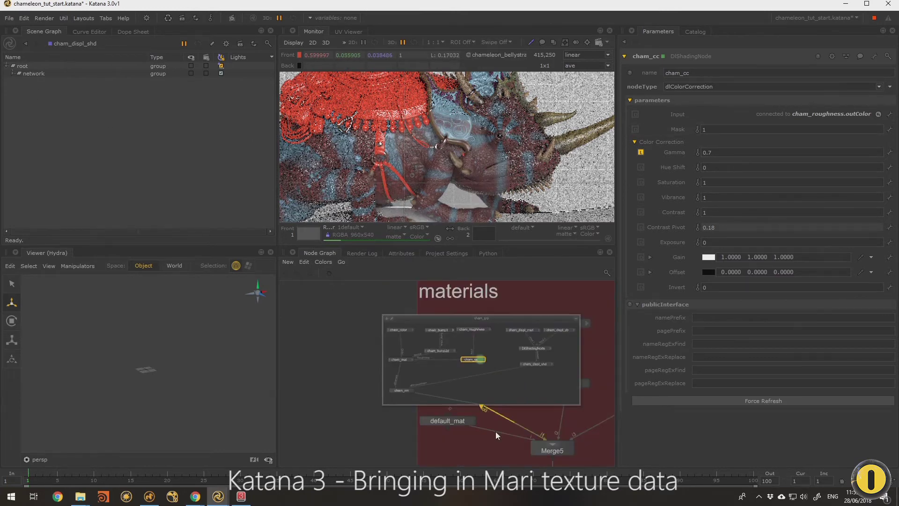
pyautogui.press('j')
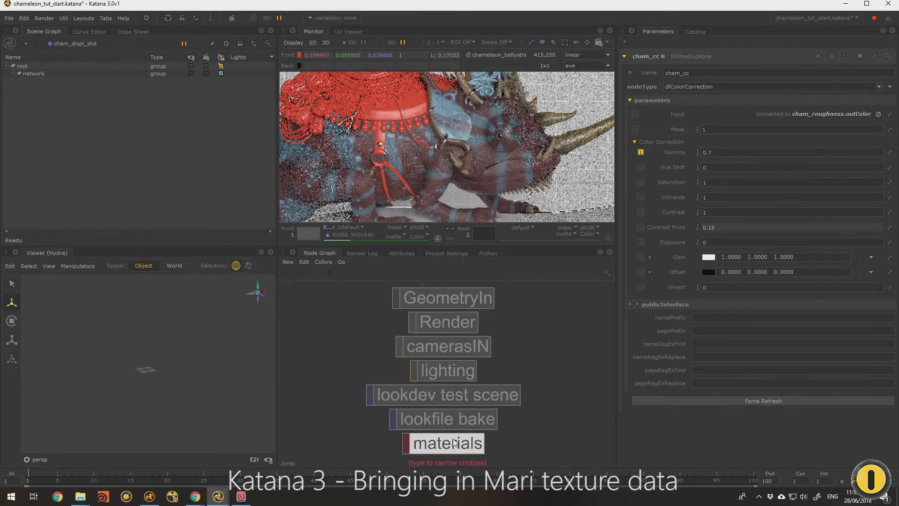
pyautogui.click(466, 320)
pyautogui.click(442, 429)
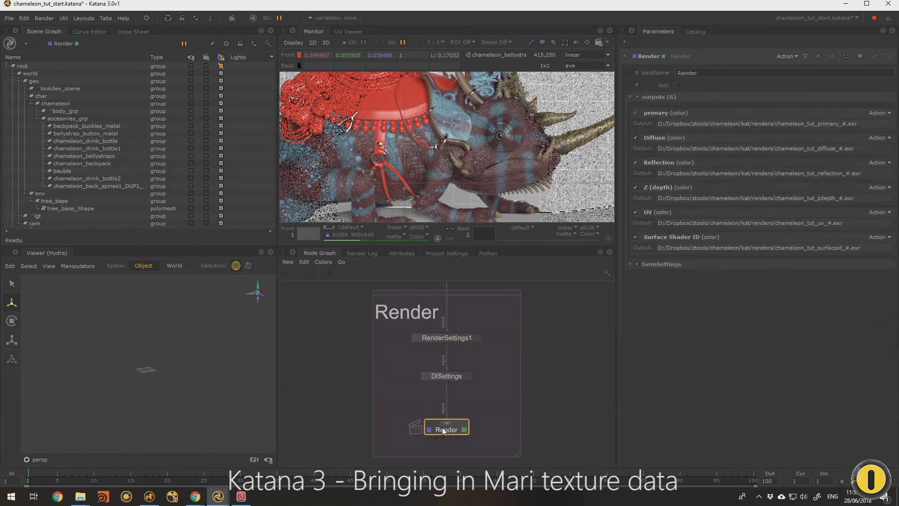
pyautogui.rightClick(442, 429)
pyautogui.click(477, 311)
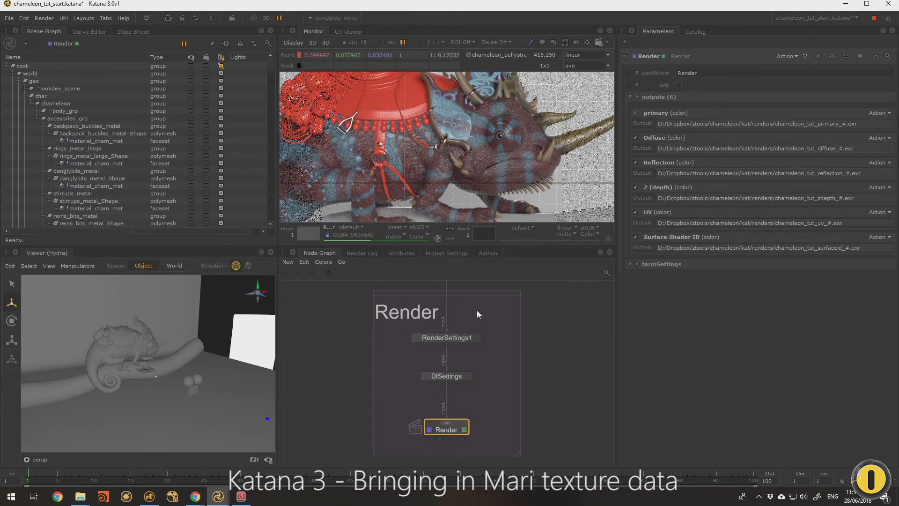
# Step: Open the parameters of lookdev_scene1 in the lookdev test scene and set Spin_Environment_Light to -50.3
pyautogui.press('j')
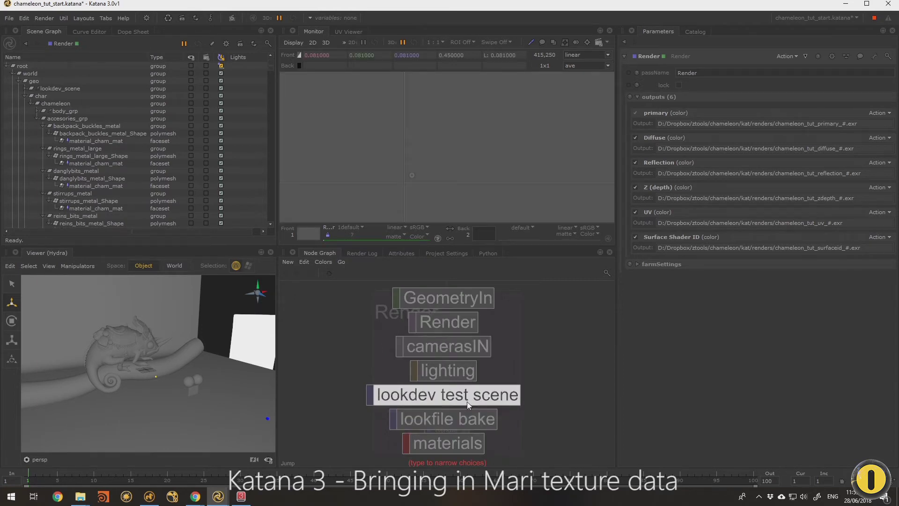
pyautogui.click(467, 401)
pyautogui.press('e')
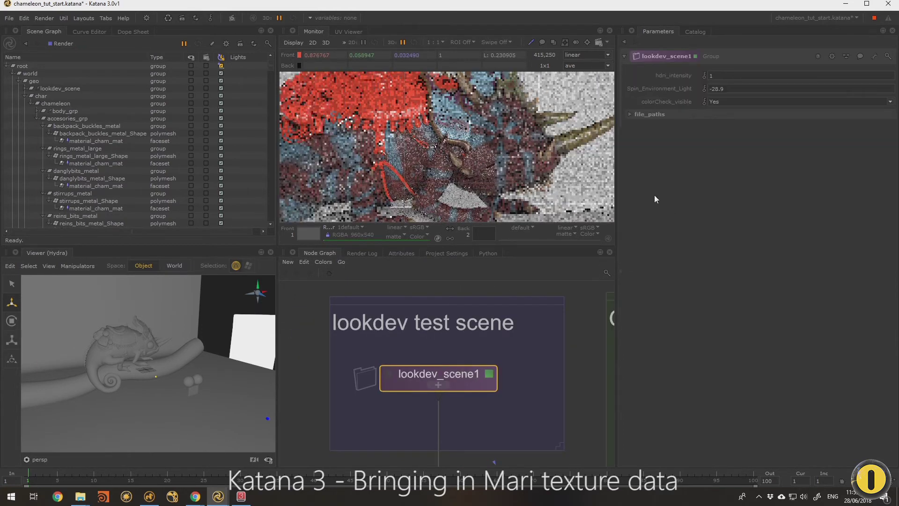
pyautogui.moveTo(672, 88); pyautogui.dragTo(619, 88)
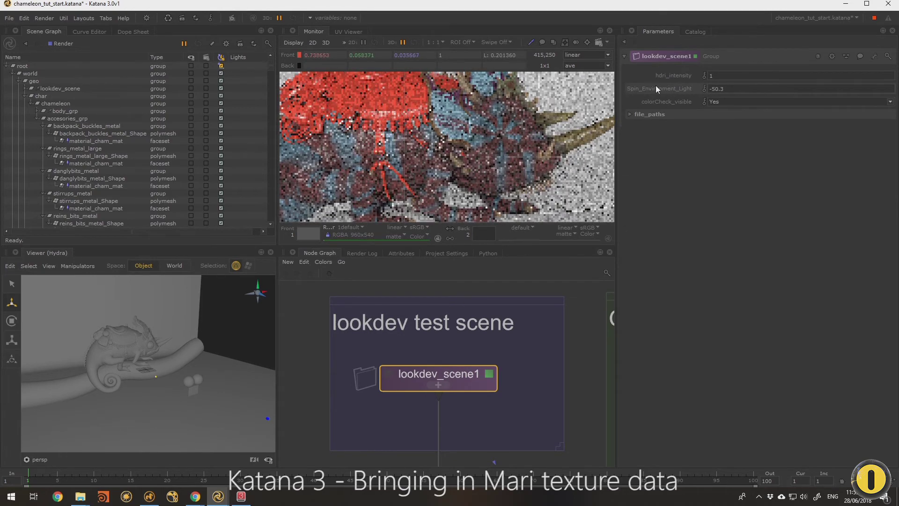
# Step: Look through /root/world/cam/camera in the viewer and reframe the shot to include the whole chameleon, the reference spheres and the color chart
pyautogui.scroll(-3, 509, 134)
pyautogui.scroll(2, 510, 133)
pyautogui.scroll(-1, 510, 137)
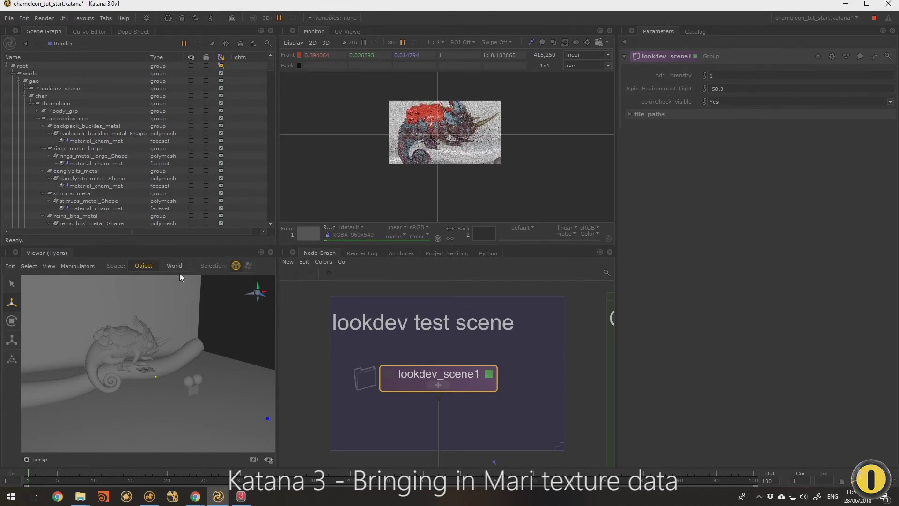
pyautogui.click(40, 460)
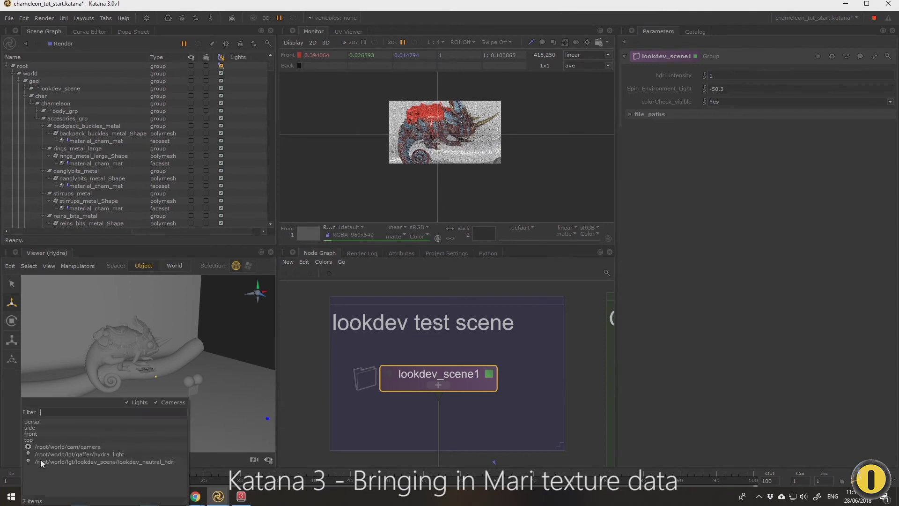
pyautogui.click(104, 445)
pyautogui.keyDown('alt'); pyautogui.moveTo(218, 372); pyautogui.dragTo(200, 362, button='middle'); pyautogui.keyUp('alt')
pyautogui.keyDown('alt'); pyautogui.moveTo(203, 366); pyautogui.dragTo(212, 369, button='right'); pyautogui.keyUp('alt')
pyautogui.keyDown('alt'); pyautogui.moveTo(212, 369); pyautogui.dragTo(212, 364, button='middle'); pyautogui.keyUp('alt')
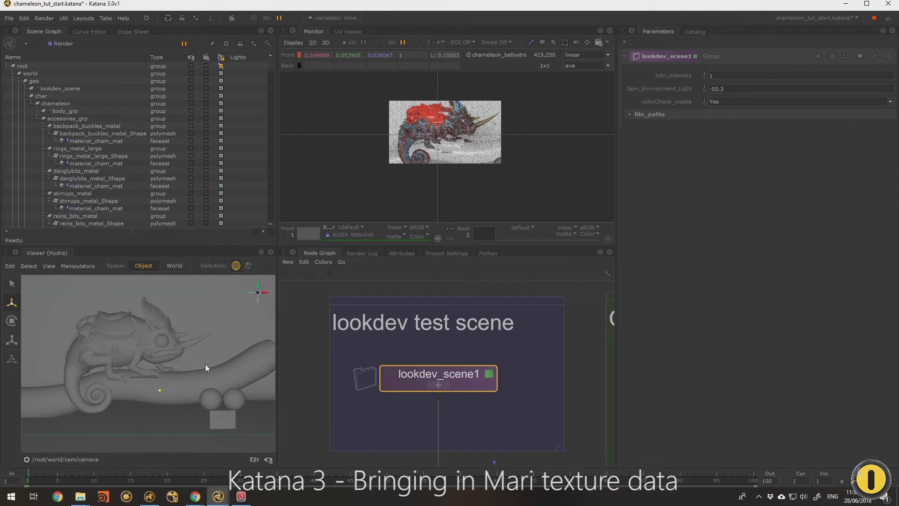
pyautogui.keyDown('alt'); pyautogui.moveTo(212, 364); pyautogui.dragTo(201, 369); pyautogui.keyUp('alt')
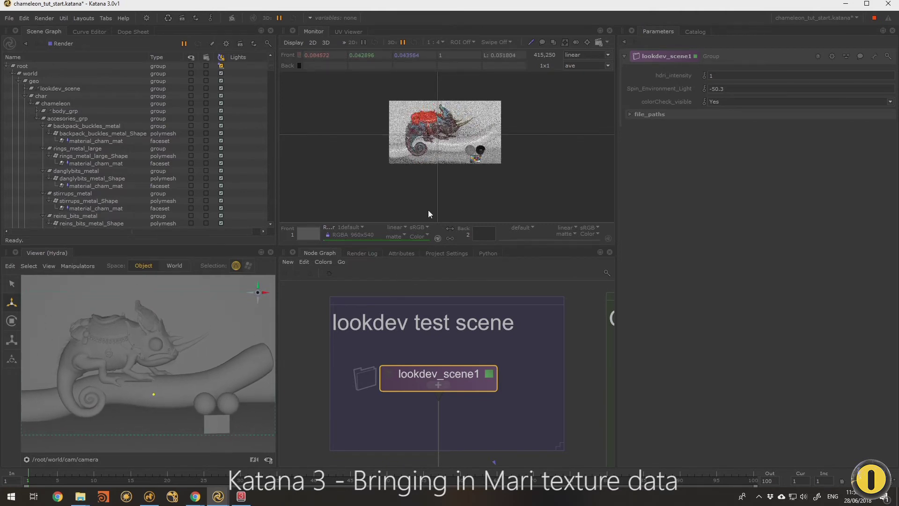
# Step: Rotate the environment lighting by setting lookdev_scene1's Spin_Environment_Light to -13.8
pyautogui.scroll(4, 491, 163)
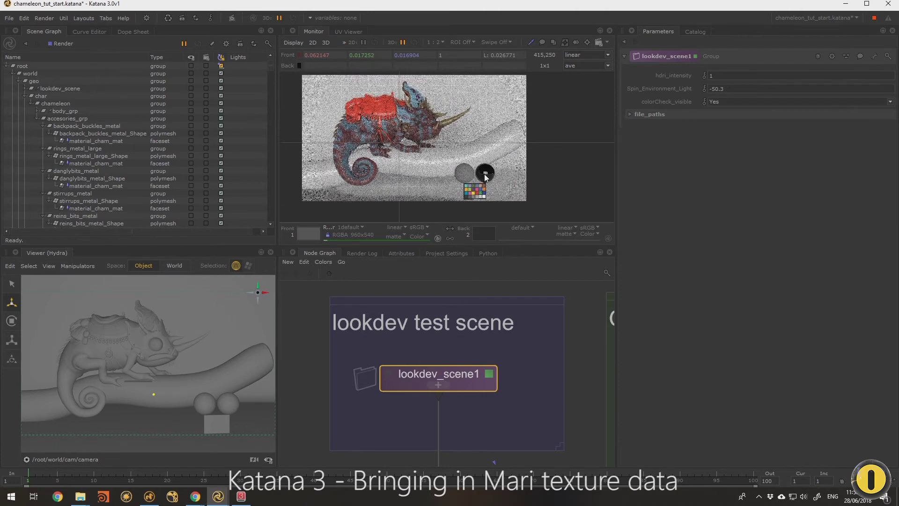
pyautogui.scroll(-2, 490, 174)
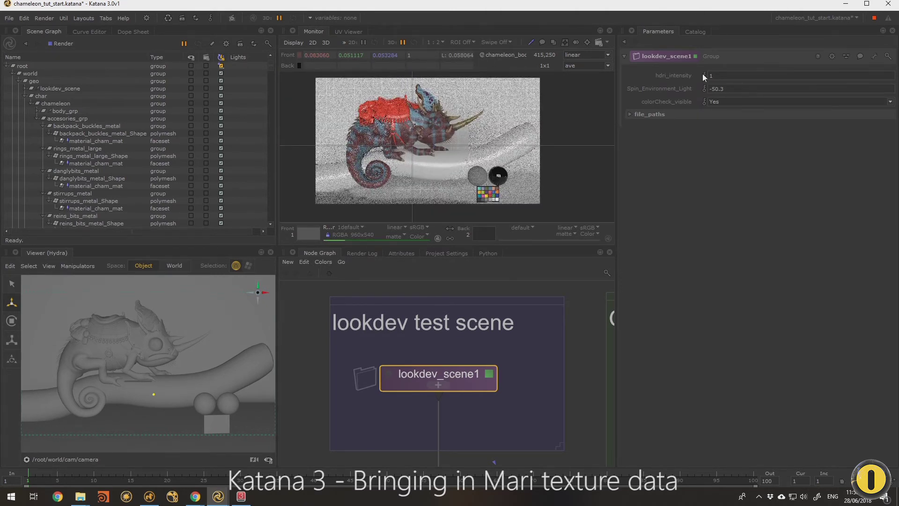
pyautogui.moveTo(668, 86); pyautogui.dragTo(743, 97)
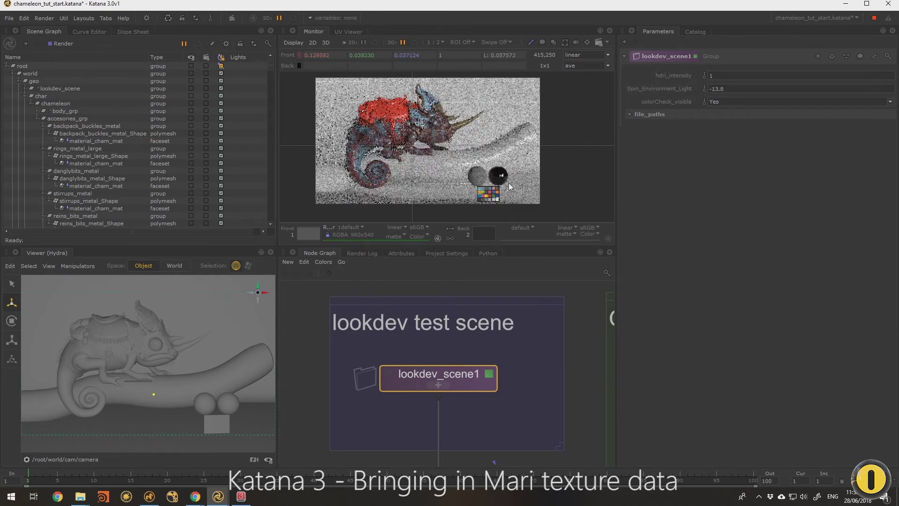
# Step: Examine the live render up close around the chameleon's head, horns and saddle
pyautogui.scroll(1, 509, 182)
pyautogui.scroll(1, 560, 145)
pyautogui.scroll(-2, 555, 145)
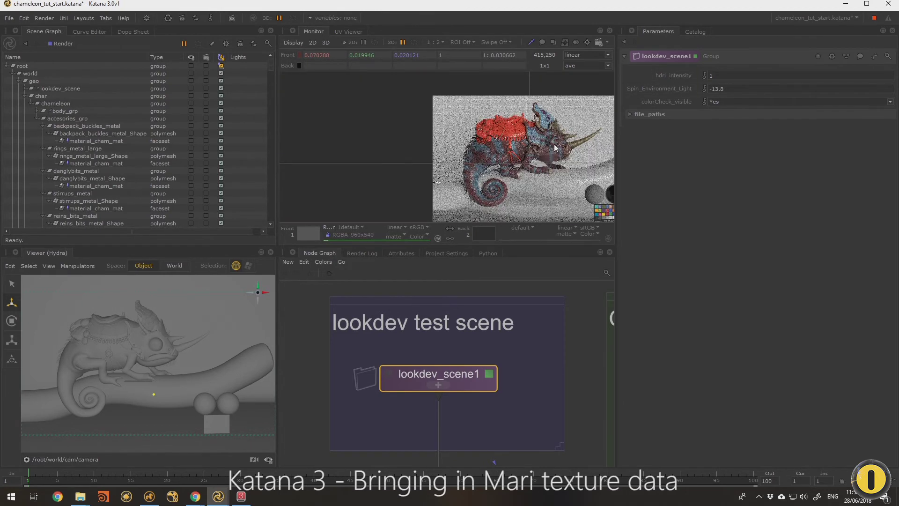
pyautogui.scroll(1, 551, 150)
pyautogui.scroll(1, 510, 150)
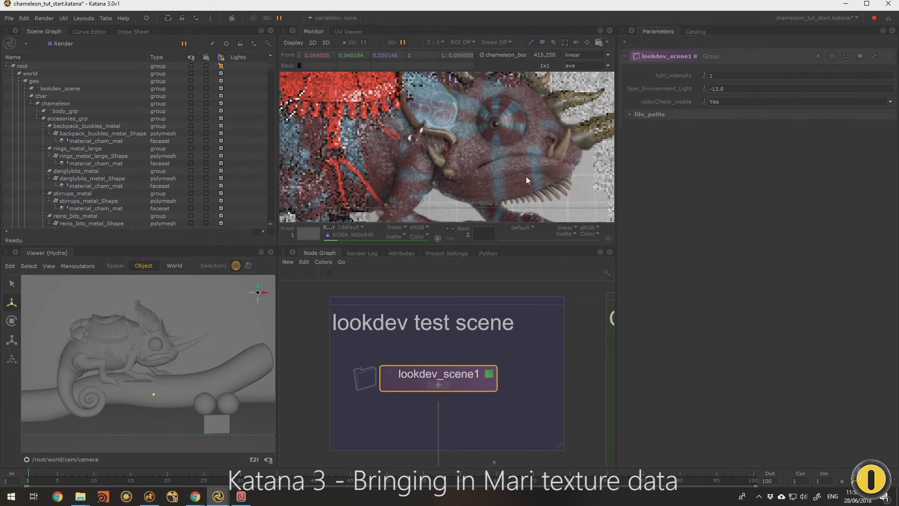
pyautogui.scroll(-1, 526, 176)
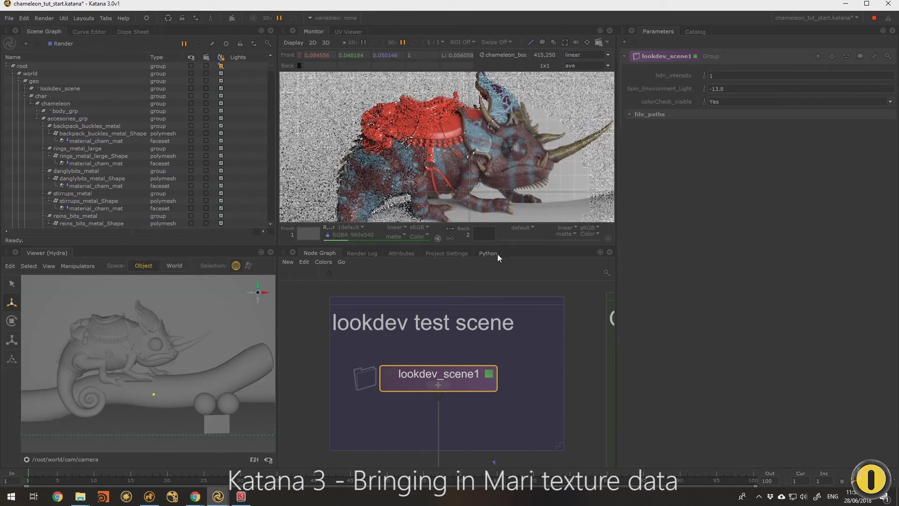
# Step: Copy the color, bump, roughness and two displacement texture nodes from cham_grp in the materials backdrop, and collapse the group
pyautogui.scroll(-3, 555, 383)
pyautogui.moveTo(602, 390); pyautogui.dragTo(410, 369, button='middle')
pyautogui.scroll(-3, 406, 365)
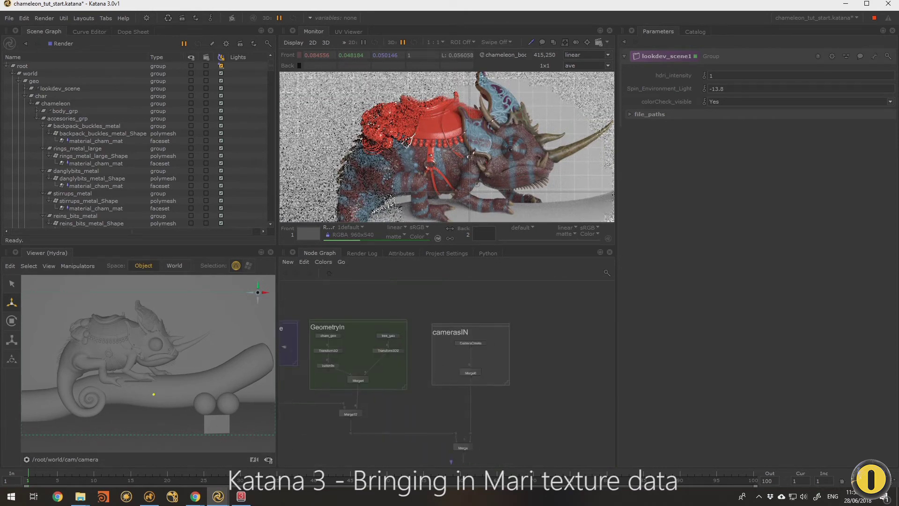
pyautogui.moveTo(553, 394); pyautogui.dragTo(285, 344, button='middle')
pyautogui.keyDown('ctrl'); pyautogui.middleClick(383, 347); pyautogui.keyUp('ctrl')
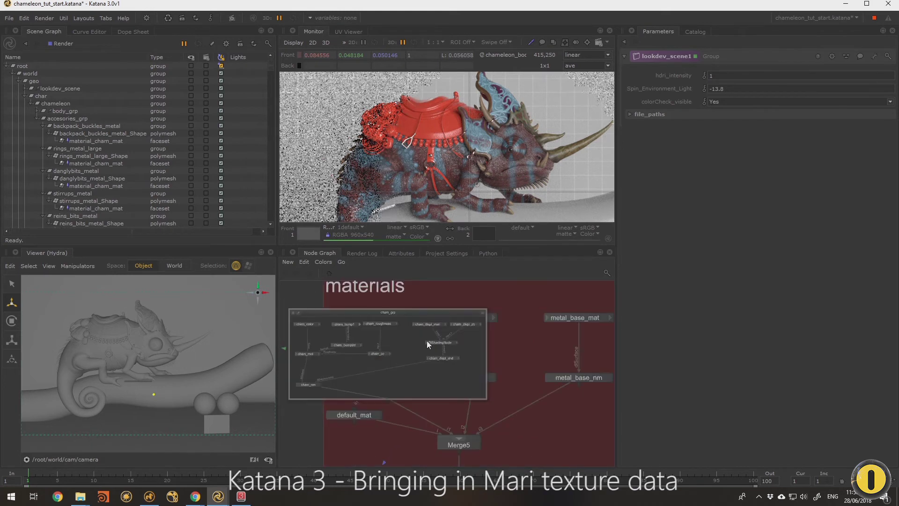
pyautogui.scroll(2, 404, 332)
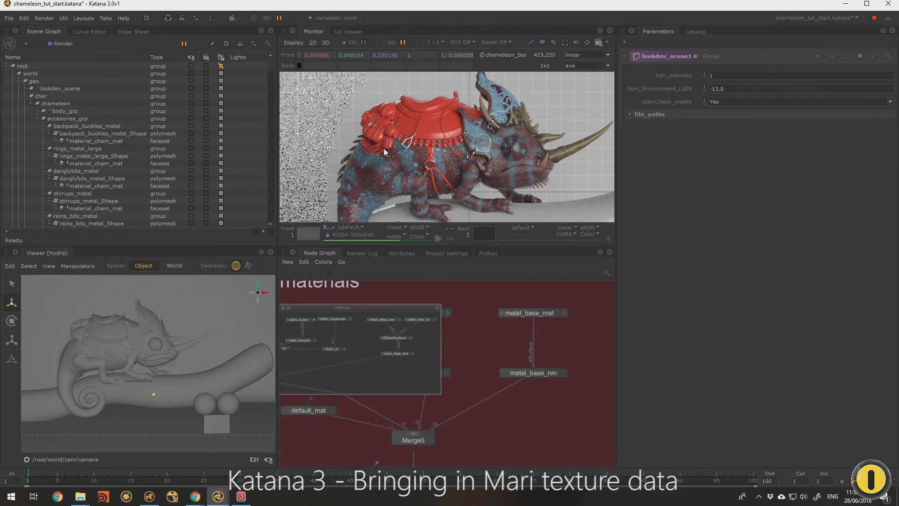
pyautogui.moveTo(456, 314); pyautogui.dragTo(524, 311, button='middle')
pyautogui.moveTo(497, 326); pyautogui.dragTo(319, 304)
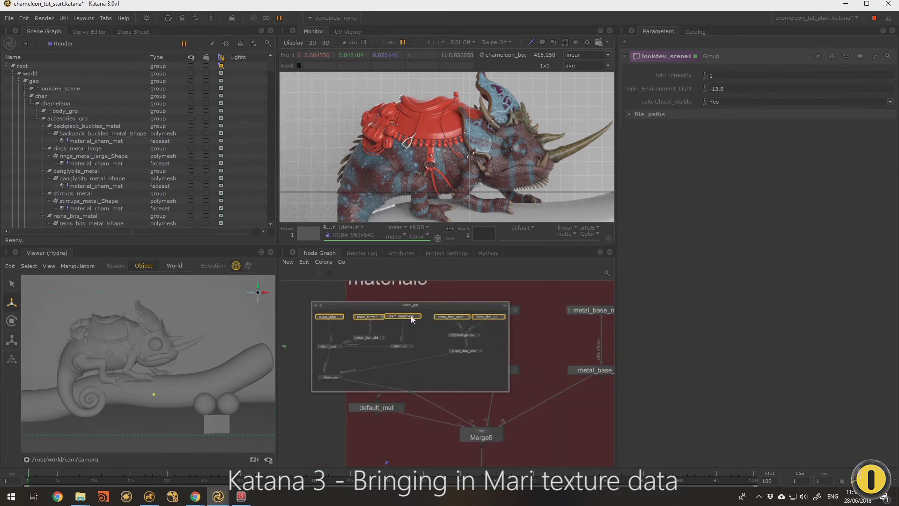
pyautogui.scroll(3, 412, 319)
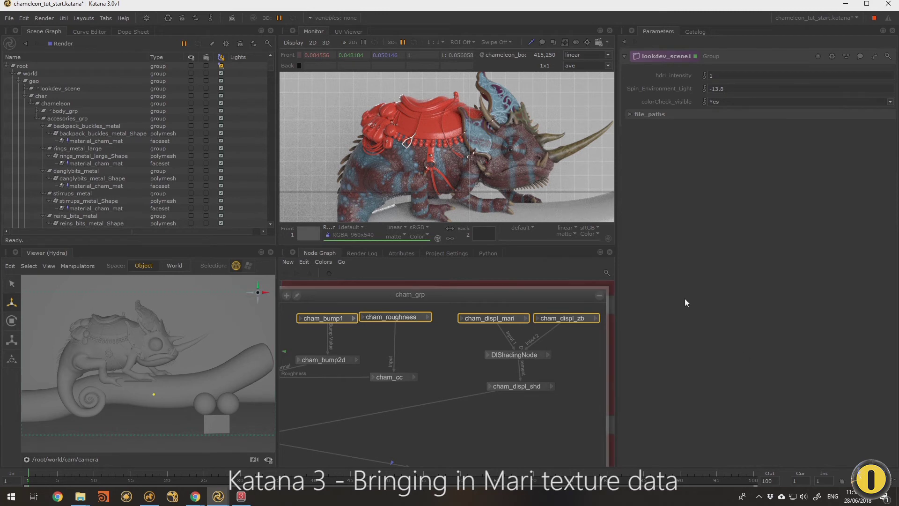
pyautogui.click(598, 296)
# Step: Open acc_mat's parameters, group the acc_mat and acc_nm nodes, and name the group acc_grp
pyautogui.click(518, 307)
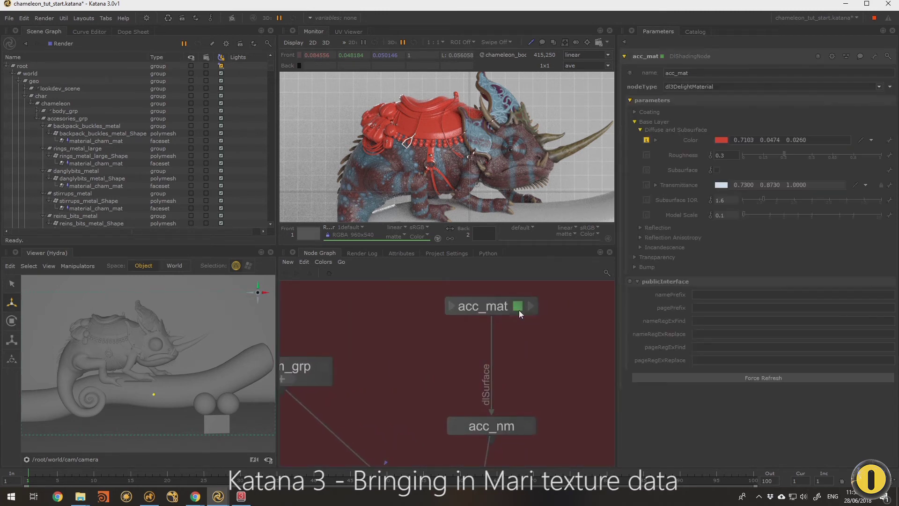
pyautogui.moveTo(540, 342); pyautogui.dragTo(514, 379, button='middle')
pyautogui.moveTo(544, 293); pyautogui.dragTo(404, 492)
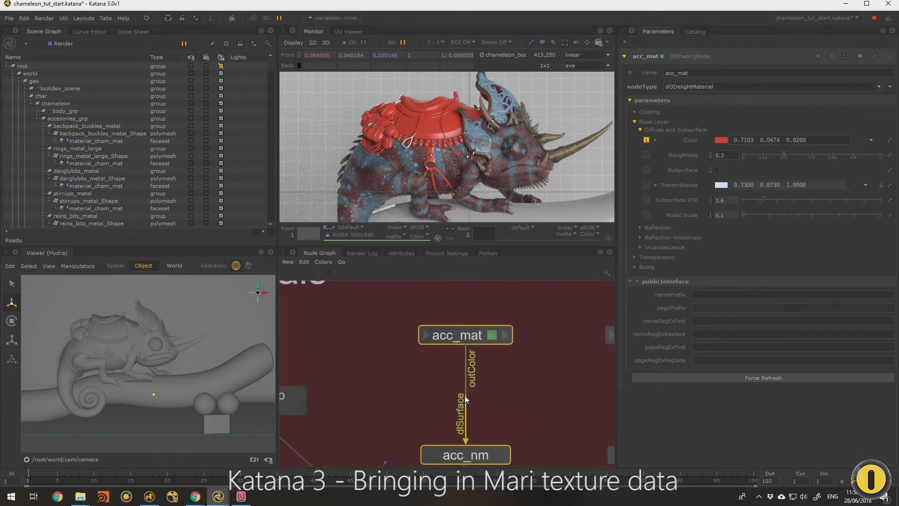
pyautogui.hotkey('ctrl', 'g')
pyautogui.moveTo(490, 452); pyautogui.dragTo(463, 400, button='middle')
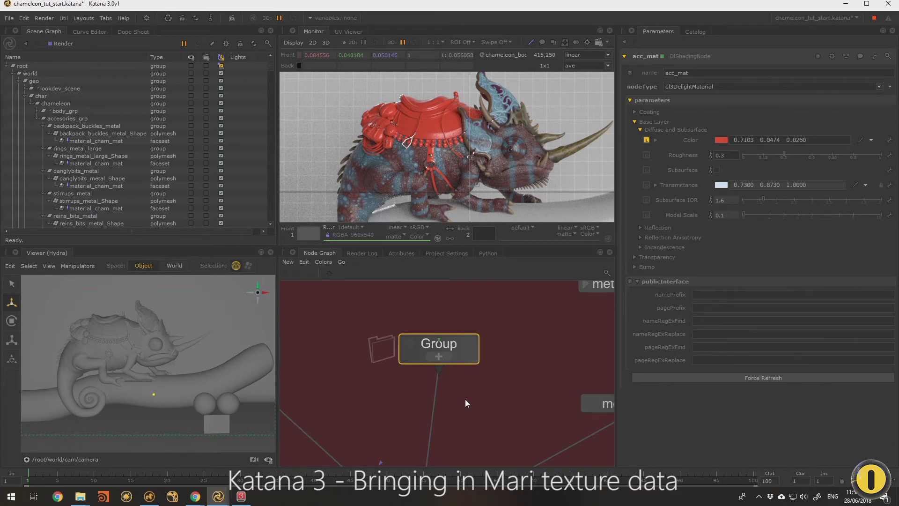
pyautogui.doubleClick(449, 340)
pyautogui.write('acc_grp')
pyautogui.press('Return')
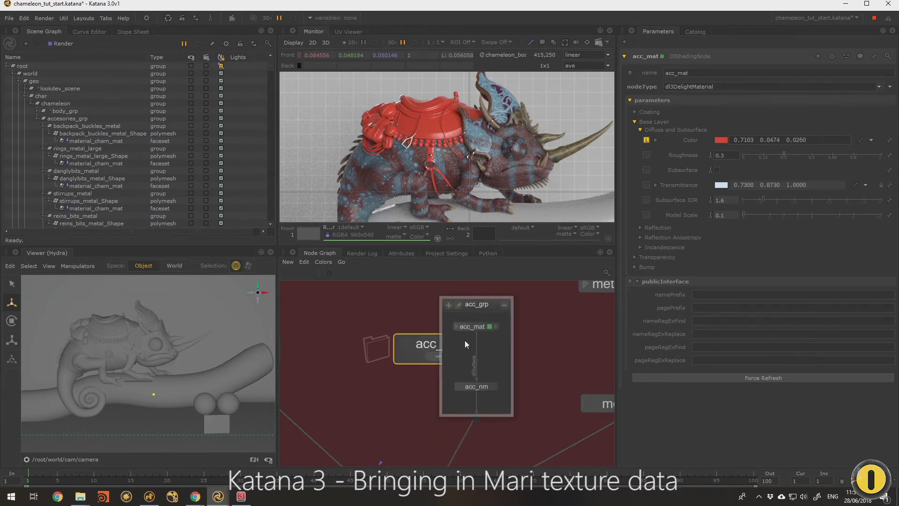
# Step: Paste the copied texture nodes into acc_grp and connect cham_color1's outColor to acc_mat's Color input
pyautogui.hotkey('ctrl', 'v')
pyautogui.click(399, 317)
pyautogui.click(340, 310)
pyautogui.click(453, 356)
pyautogui.click(469, 384)
# Step: Add a shading node of type bump2d inside acc_grp and name it acc_bump2D
pyautogui.click(415, 310)
pyautogui.click(472, 341)
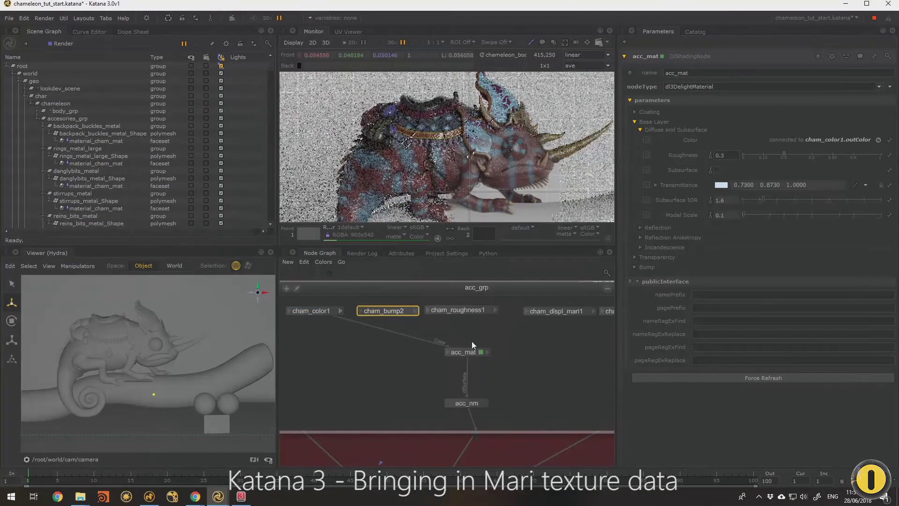
pyautogui.press('Tab')
pyautogui.click(426, 330)
pyautogui.press('e')
pyautogui.click(770, 87)
pyautogui.write('bump2d')
pyautogui.press('Return')
pyautogui.doubleClick(688, 72)
pyautogui.write('acc_bump2D')
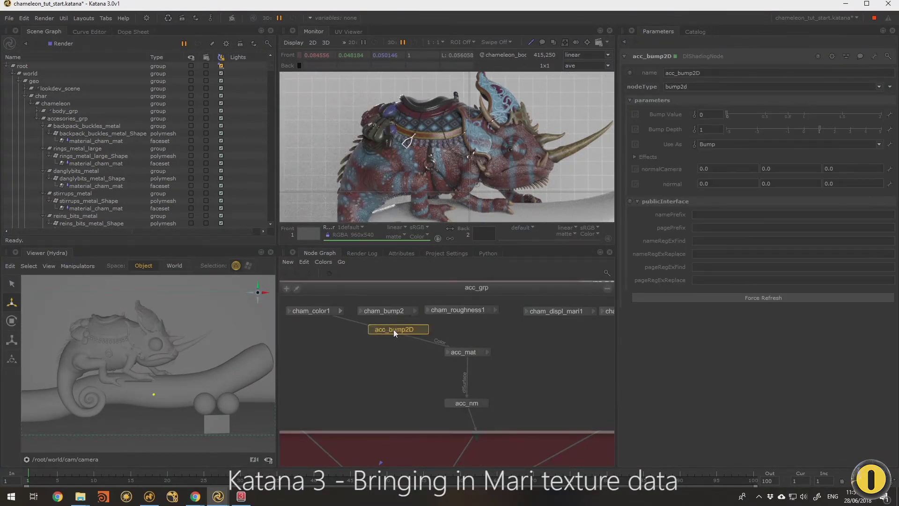
# Step: Place acc_bump2D under cham_bump2 and connect cham_bump2's outColorR to its Bump Value
pyautogui.moveTo(393, 333); pyautogui.dragTo(382, 334)
pyautogui.click(415, 310)
pyautogui.click(436, 344)
pyautogui.click(363, 330)
pyautogui.click(394, 387)
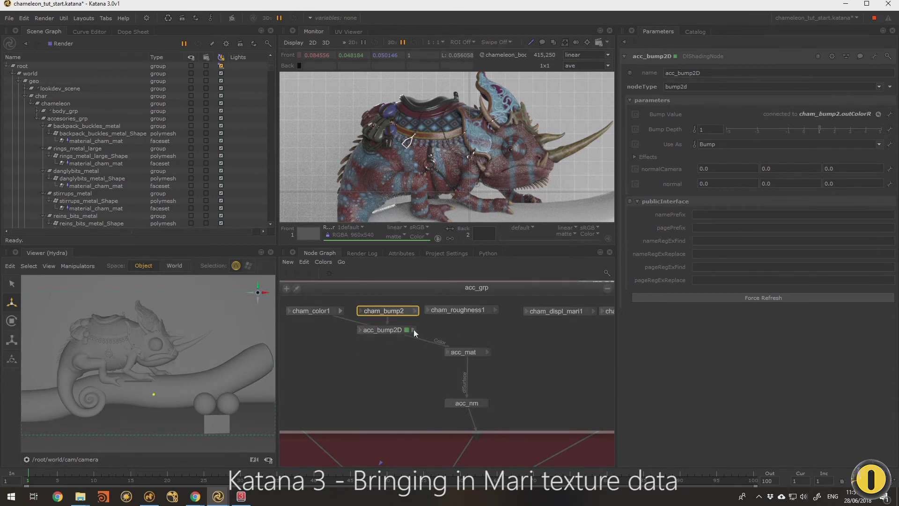
# Step: Connect acc_bump2D to acc_mat's bump input and set its Bump Depth to 0.15
pyautogui.click(413, 330)
pyautogui.click(453, 352)
pyautogui.click(468, 412)
pyautogui.moveTo(707, 130); pyautogui.dragTo(692, 131)
pyautogui.write('0.15')
pyautogui.moveTo(388, 329)
pyautogui.mouseDown()
pyautogui.moveTo(366, 338)
pyautogui.moveTo(385, 326)
pyautogui.mouseUp()
pyautogui.moveTo(310, 312); pyautogui.dragTo(302, 317)
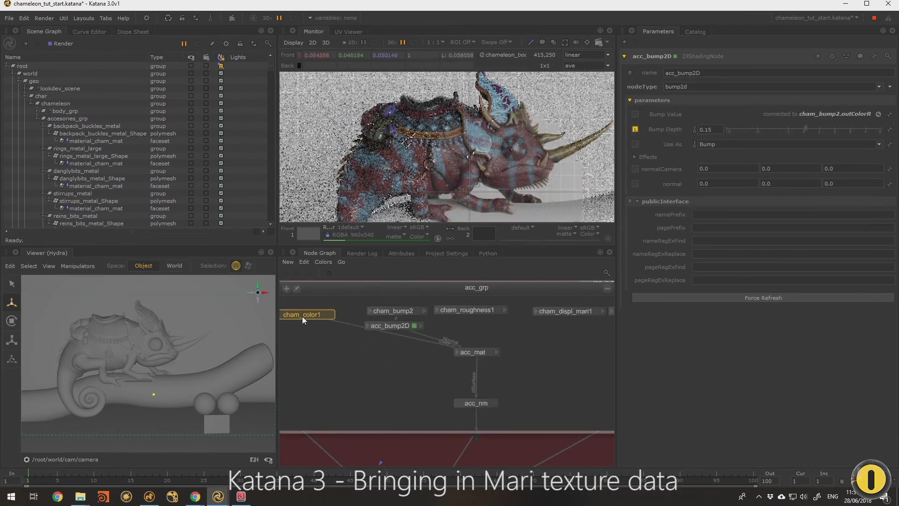
# Step: Connect cham_roughness1 to acc_mat's Roughness input and delete the two copied displacement texture nodes from acc_grp
pyautogui.moveTo(421, 327); pyautogui.dragTo(391, 335, button='middle')
pyautogui.click(475, 316)
pyautogui.click(428, 359)
pyautogui.click(487, 378)
pyautogui.moveTo(580, 305); pyautogui.dragTo(515, 327)
pyautogui.press('Delete')
pyautogui.moveTo(443, 303); pyautogui.dragTo(420, 321, button='middle')
pyautogui.click(564, 288)
# Step: Open the metal_base_mat node's parameters and expand its Base Layer settings
pyautogui.scroll(1, 453, 146)
pyautogui.moveTo(528, 318); pyautogui.dragTo(507, 307, button='middle')
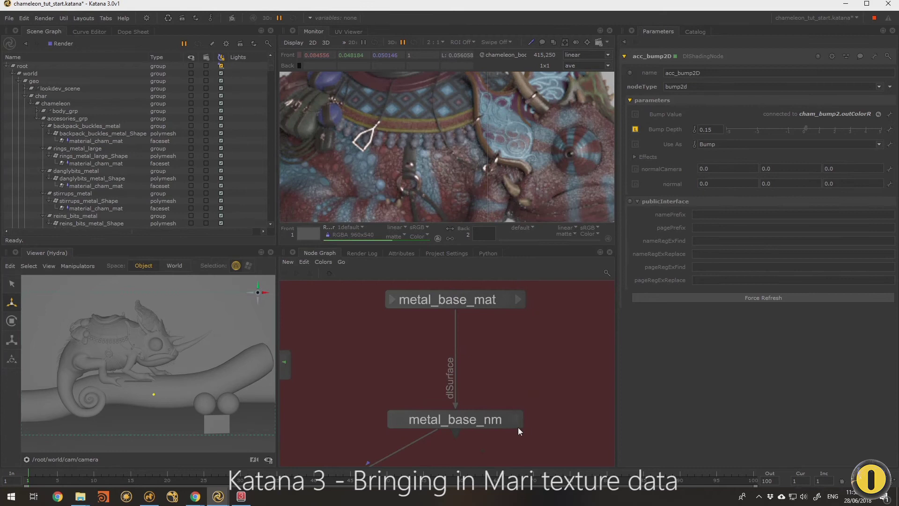
pyautogui.click(505, 299)
pyautogui.click(645, 123)
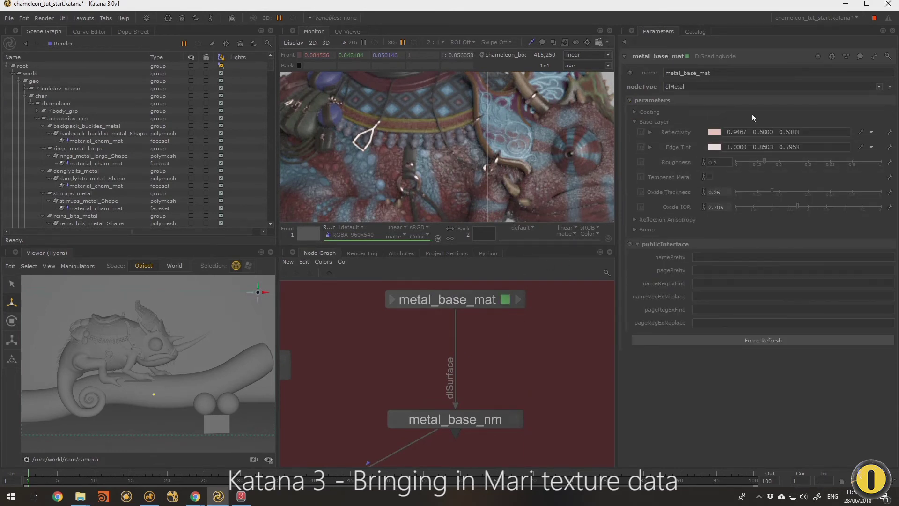
# Step: Try the Tempered Metal option on metal_base_mat and switch it back off, checking the metal accessories in the render
pyautogui.click(710, 177)
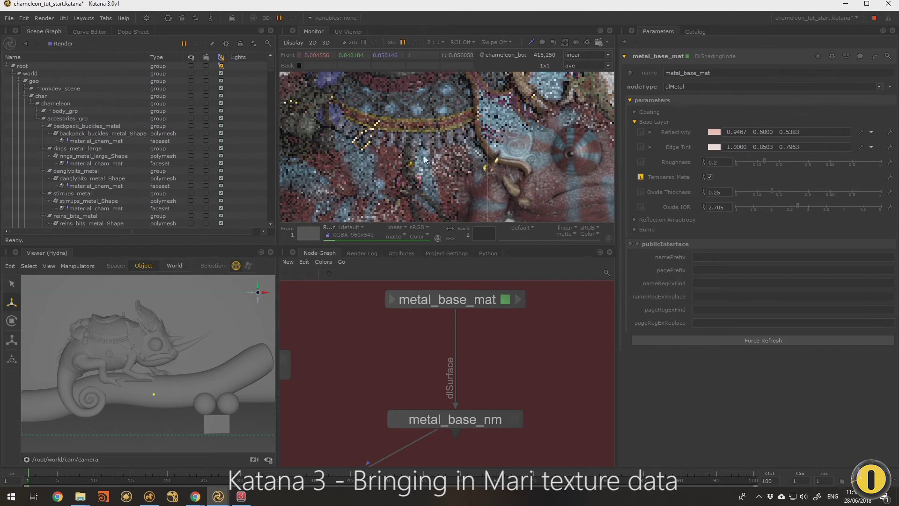
pyautogui.click(710, 176)
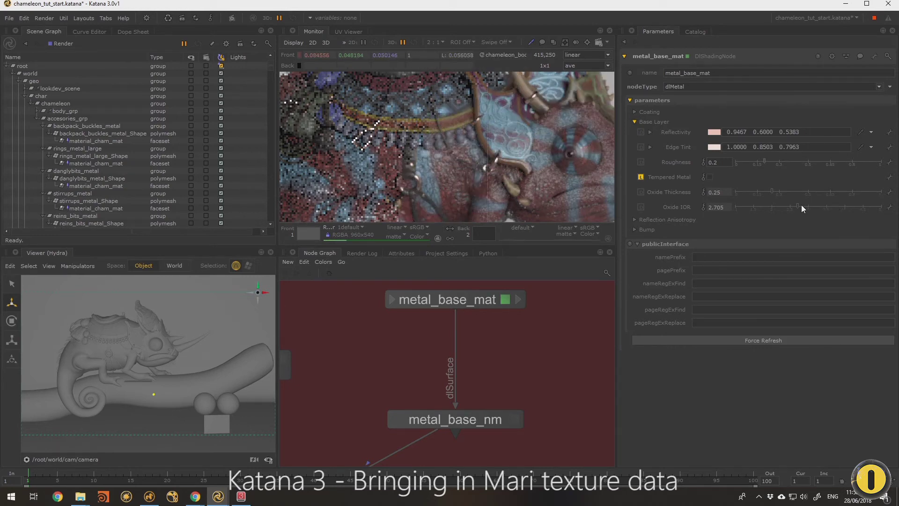
pyautogui.moveTo(513, 169); pyautogui.dragTo(527, 153, button='middle')
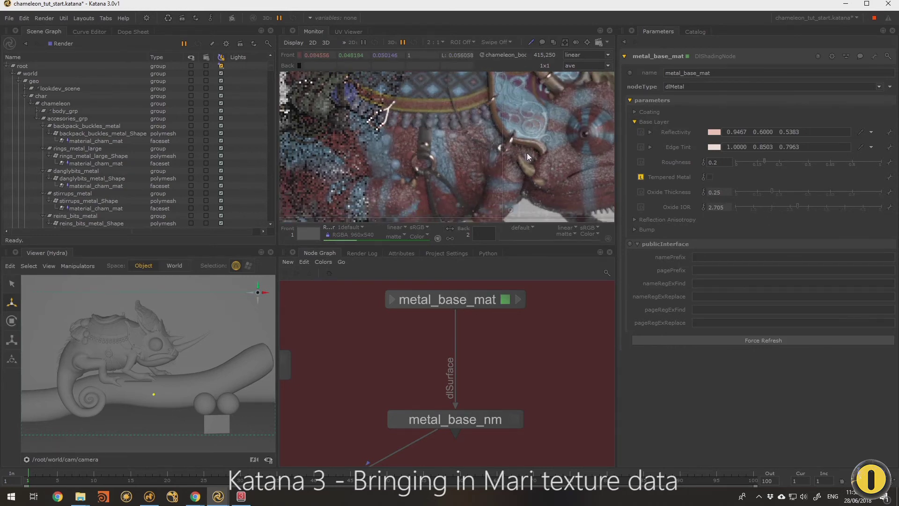
pyautogui.moveTo(436, 155); pyautogui.dragTo(462, 153, button='middle')
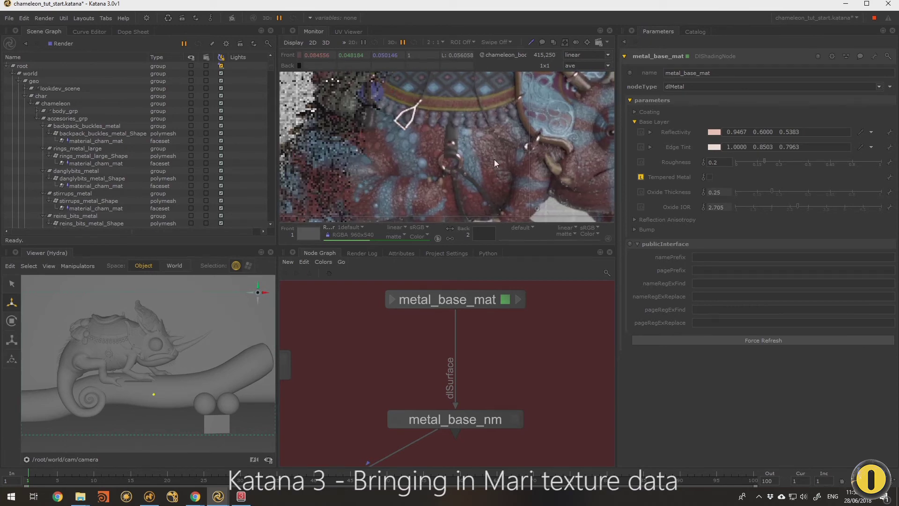
# Step: Group the metal_base_mat and metal_base_nm nodes together in the materials backdrop
pyautogui.moveTo(471, 307); pyautogui.dragTo(474, 336)
pyautogui.scroll(-5, 464, 360)
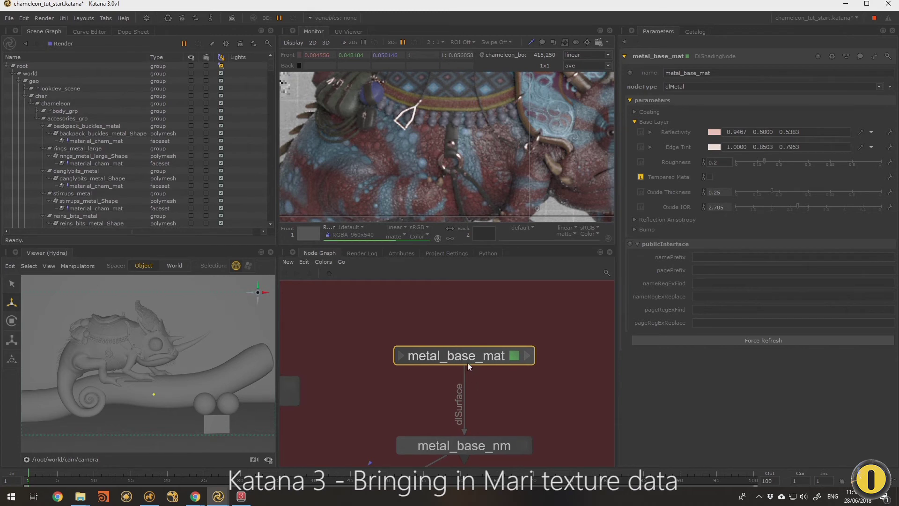
pyautogui.moveTo(456, 361); pyautogui.dragTo(456, 368)
pyautogui.moveTo(427, 373); pyautogui.dragTo(473, 363, button='middle')
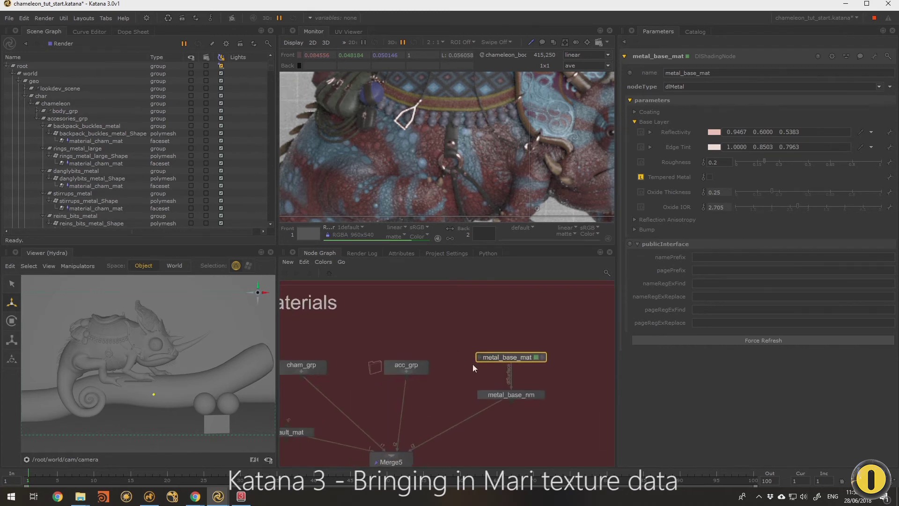
pyautogui.moveTo(490, 318); pyautogui.dragTo(574, 433)
pyautogui.hotkey('ctrl', 'g')
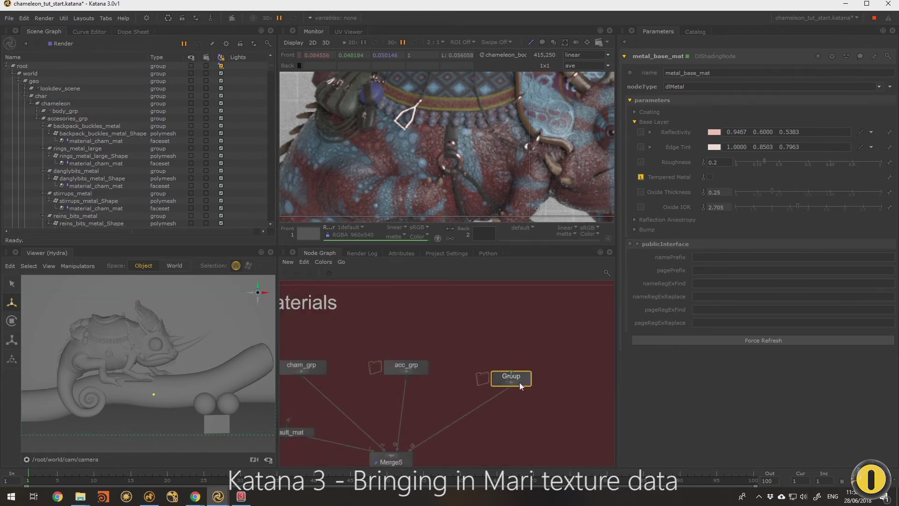
# Step: Copy cham_color1 and cham_roughness1 from acc_grp and paste them into the new metal material group
pyautogui.click(406, 370)
pyautogui.click(497, 343)
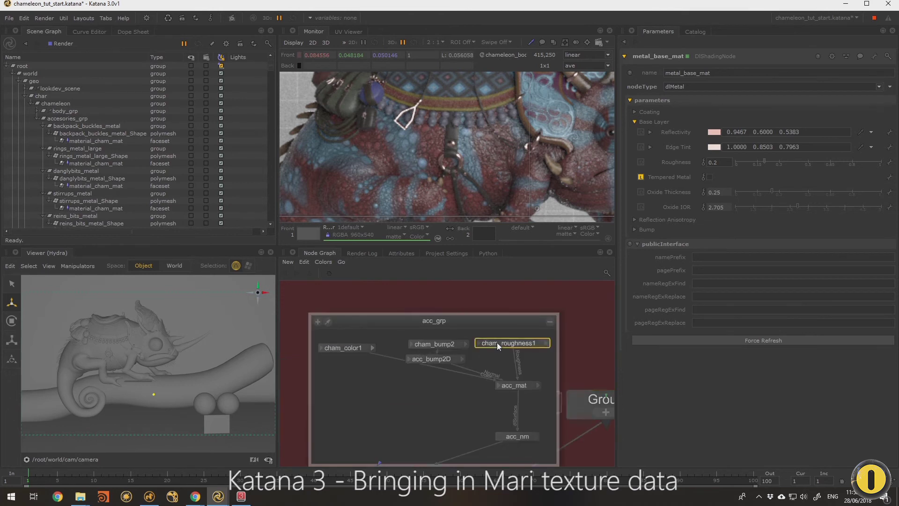
pyautogui.keyDown('shift'); pyautogui.click(345, 350); pyautogui.keyUp('shift')
pyautogui.moveTo(465, 338); pyautogui.dragTo(305, 316, button='middle')
pyautogui.click(461, 379)
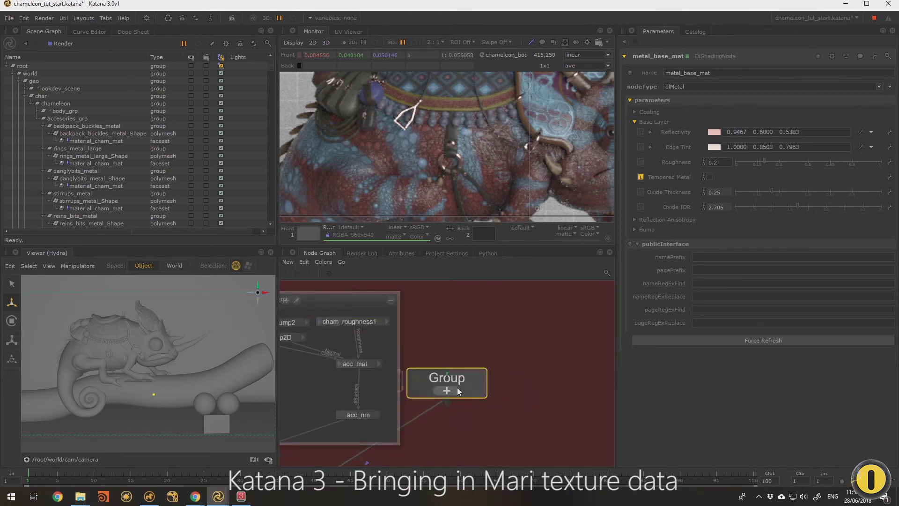
pyautogui.click(457, 388)
pyautogui.hotkey('ctrl', 'v')
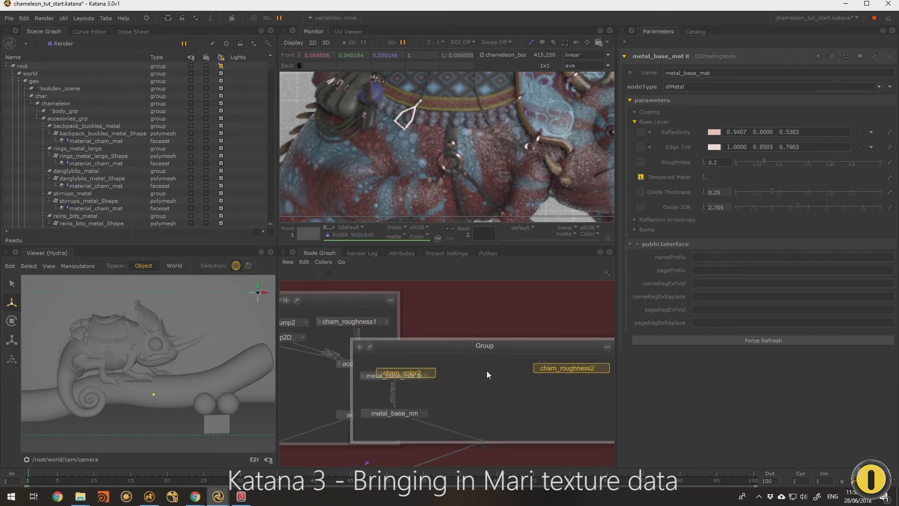
# Step: Arrange cham_color2 and cham_roughness2 side by side above metal_base_mat inside the metal group
pyautogui.click(494, 362)
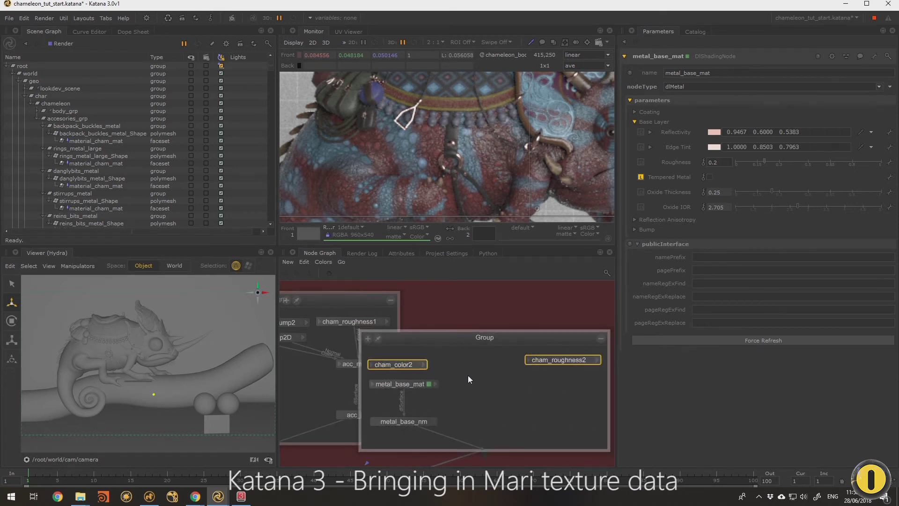
pyautogui.moveTo(468, 375); pyautogui.dragTo(498, 378, button='middle')
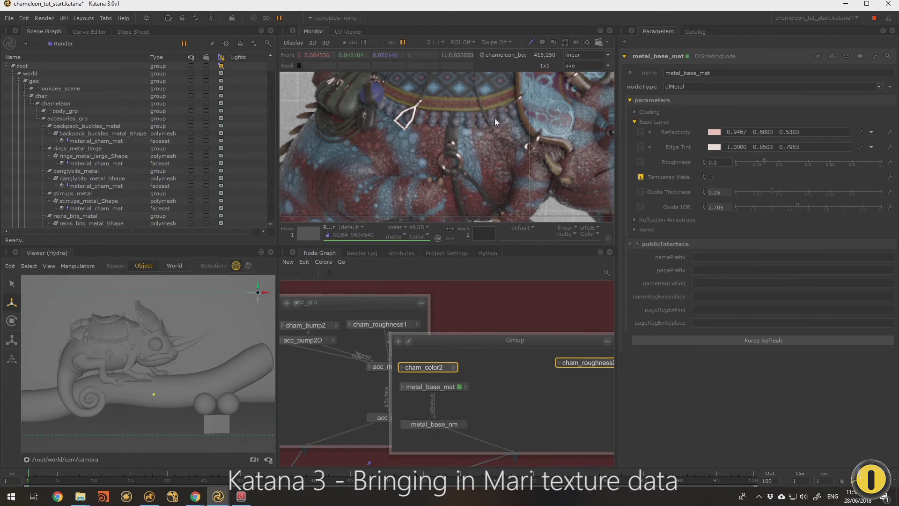
pyautogui.click(566, 395)
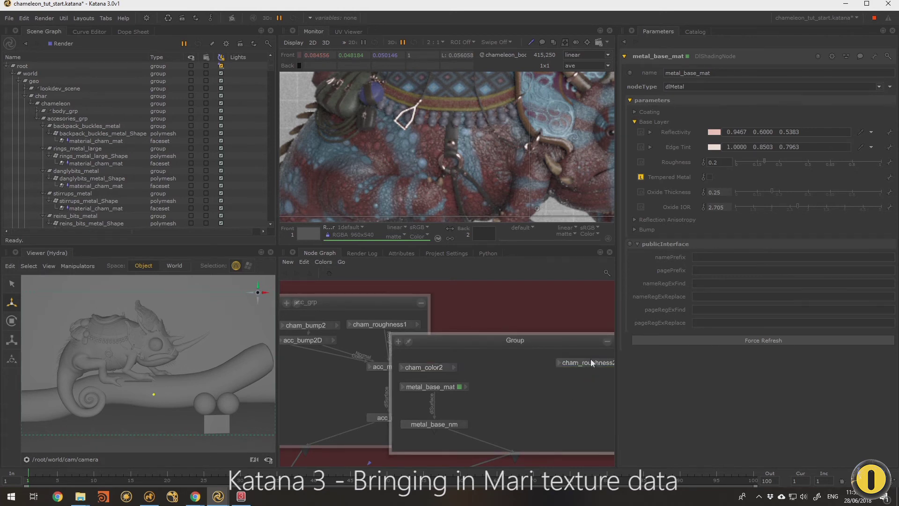
pyautogui.moveTo(591, 359); pyautogui.dragTo(547, 363)
pyautogui.moveTo(456, 369); pyautogui.dragTo(442, 357)
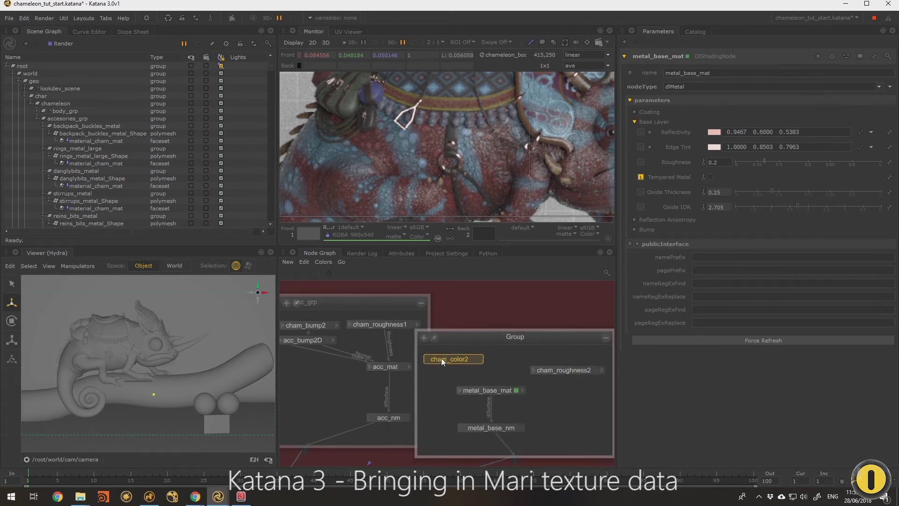
pyautogui.click(556, 364)
pyautogui.scroll(-2, 462, 167)
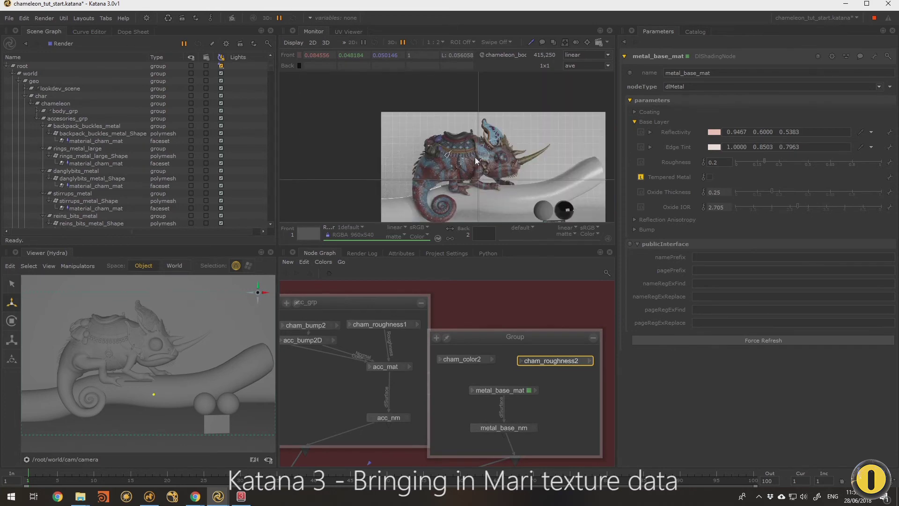
pyautogui.click(491, 359)
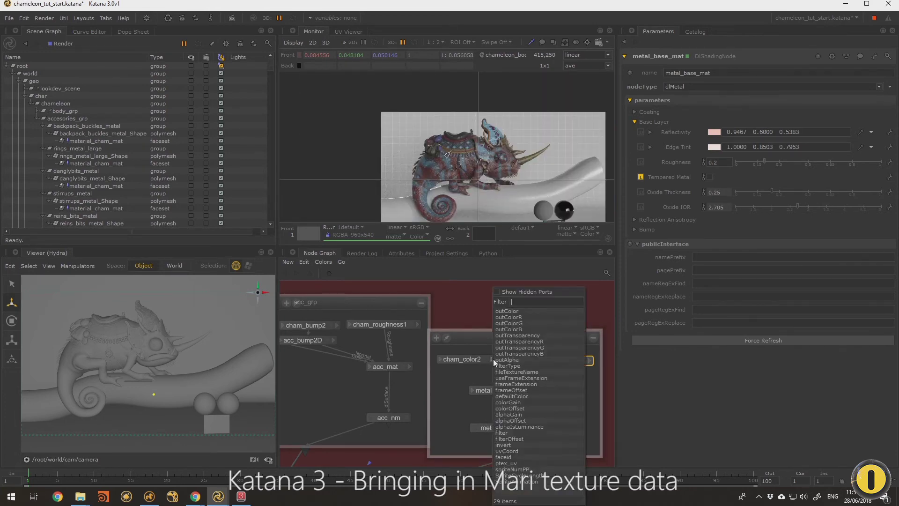
pyautogui.click(517, 312)
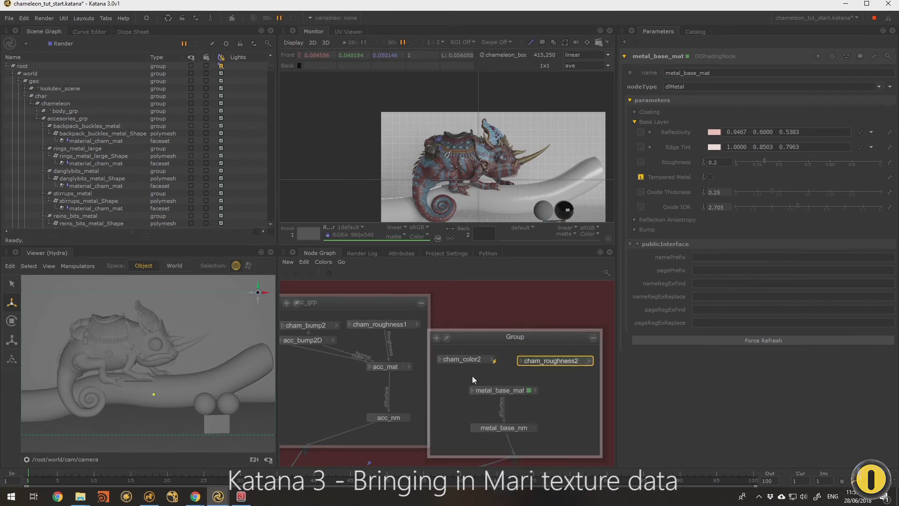
pyautogui.click(473, 389)
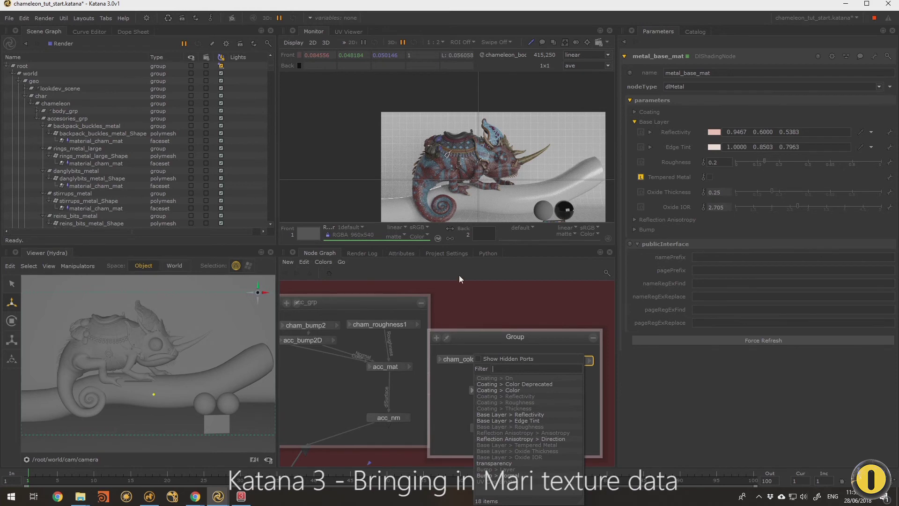
pyautogui.click(450, 378)
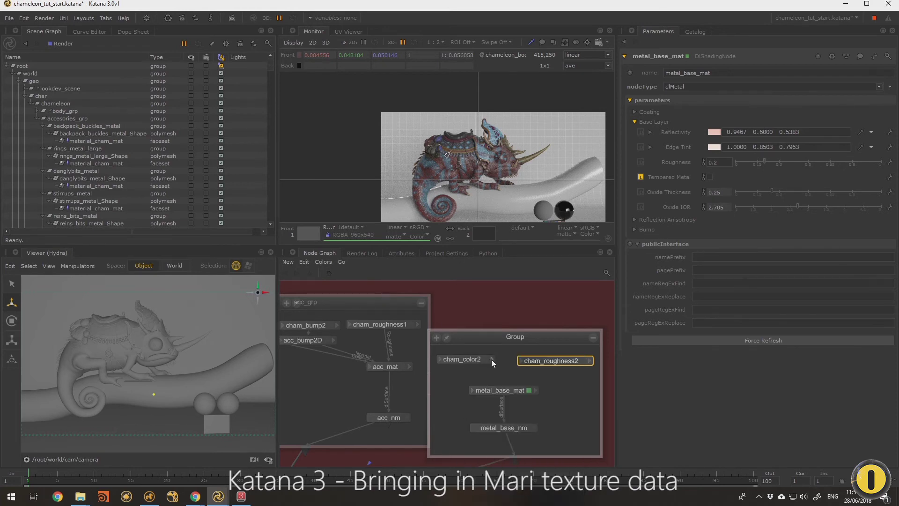
# Step: Connect cham_color2's outColor to the Coating > Color input of metal_base_mat
pyautogui.click(492, 359)
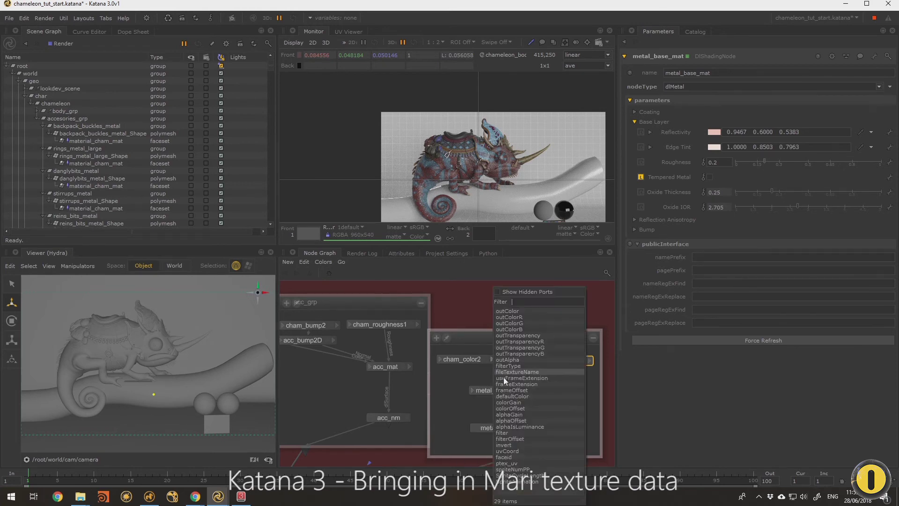
pyautogui.click(507, 311)
pyautogui.click(474, 391)
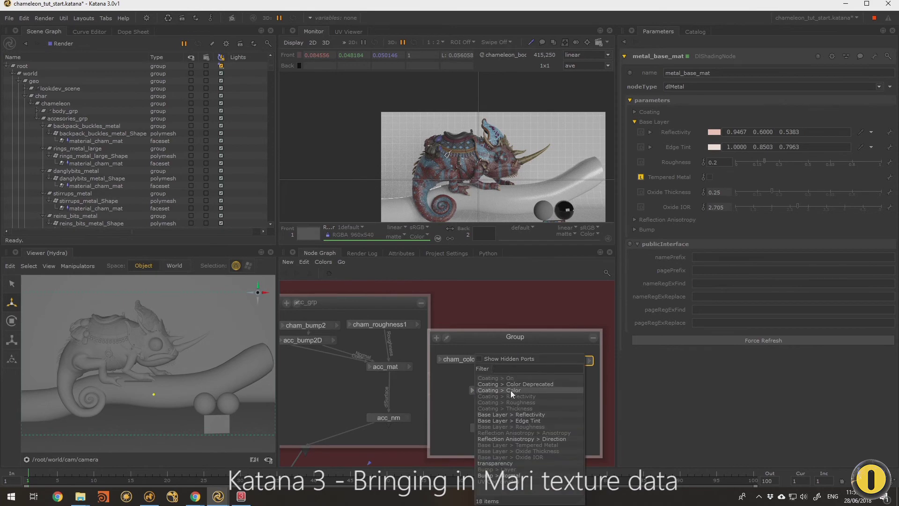
pyautogui.click(510, 390)
pyautogui.scroll(2, 490, 184)
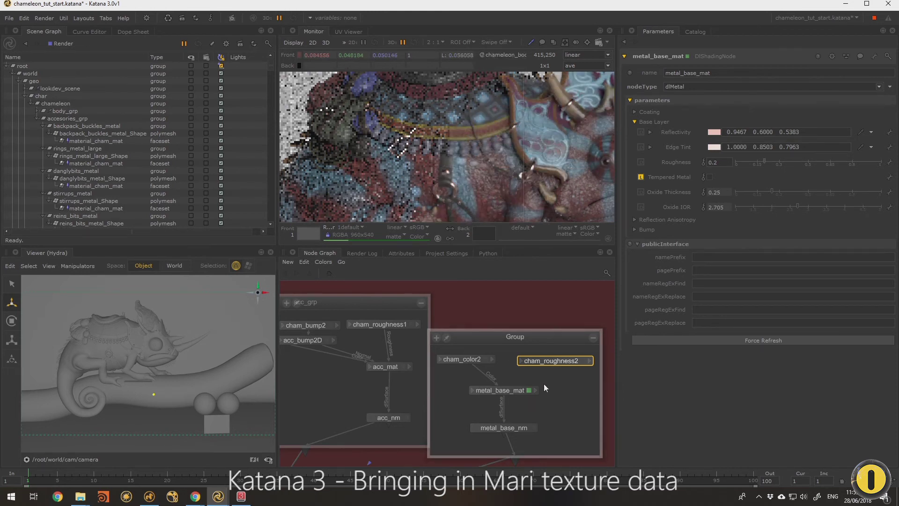
# Step: Connect cham_roughness2's outColorR to the Base Layer > Roughness input of metal_base_mat
pyautogui.click(589, 361)
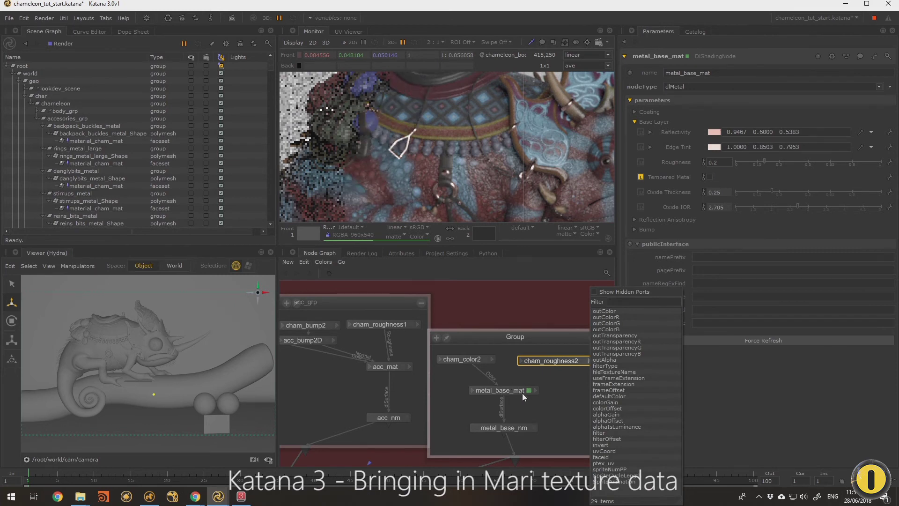
pyautogui.click(614, 318)
pyautogui.click(472, 391)
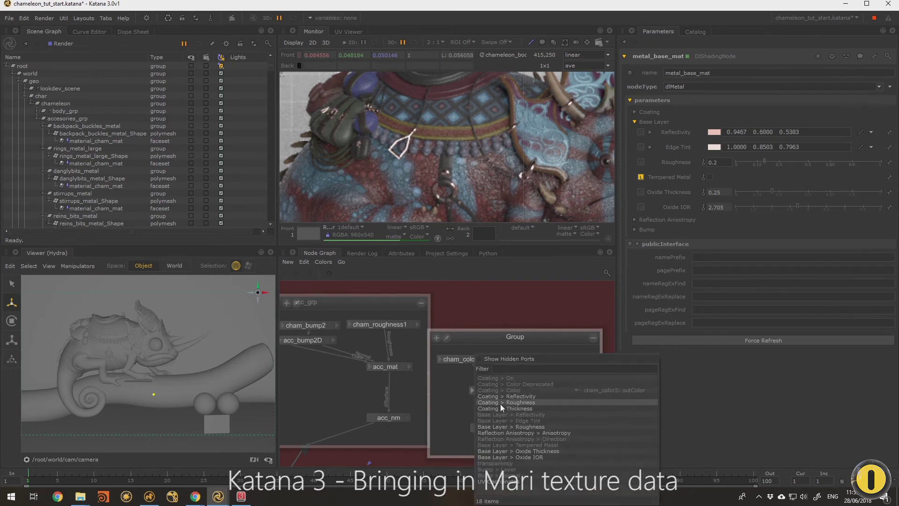
pyautogui.click(517, 427)
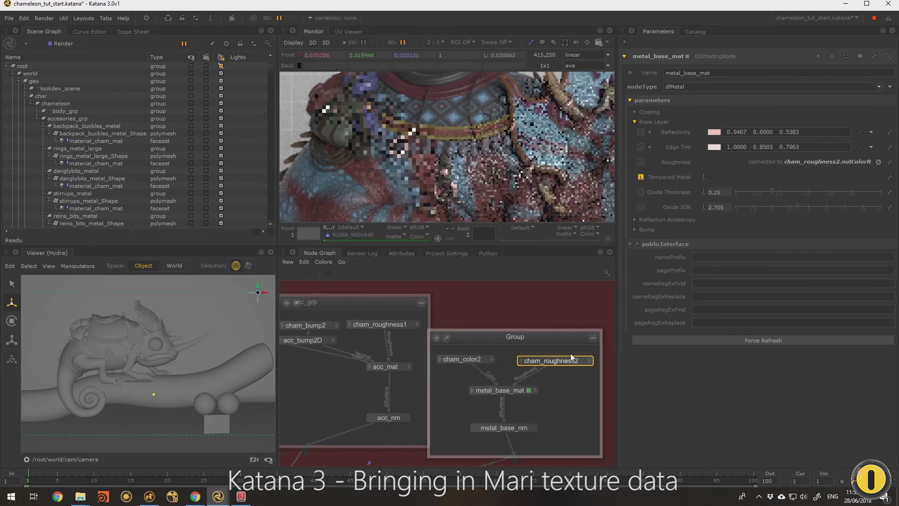
# Step: Collapse the metal material group and rename it metal_base
pyautogui.click(593, 338)
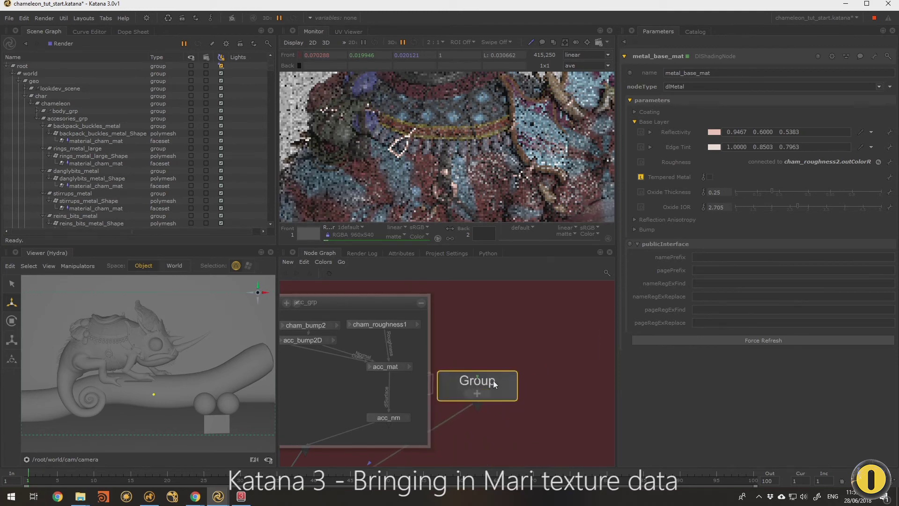
pyautogui.doubleClick(494, 380)
pyautogui.write('metal_')
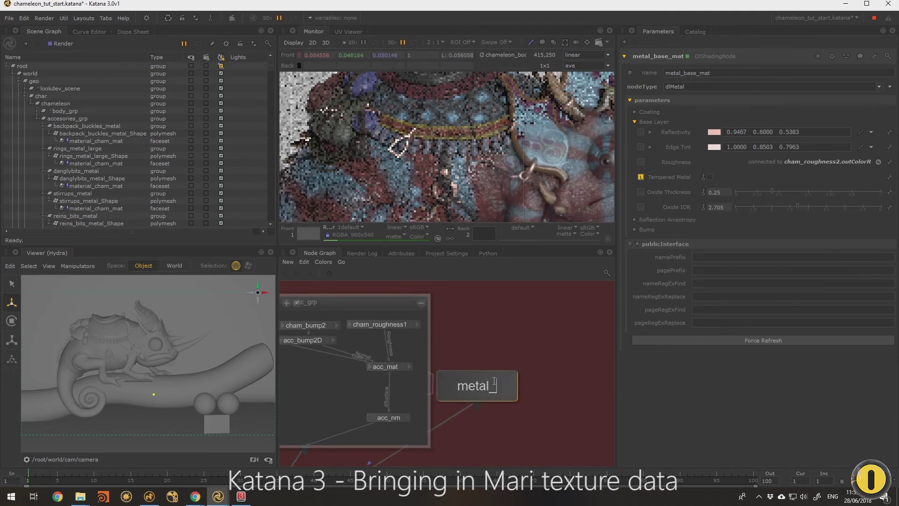
pyautogui.write('base')
pyautogui.press('Return')
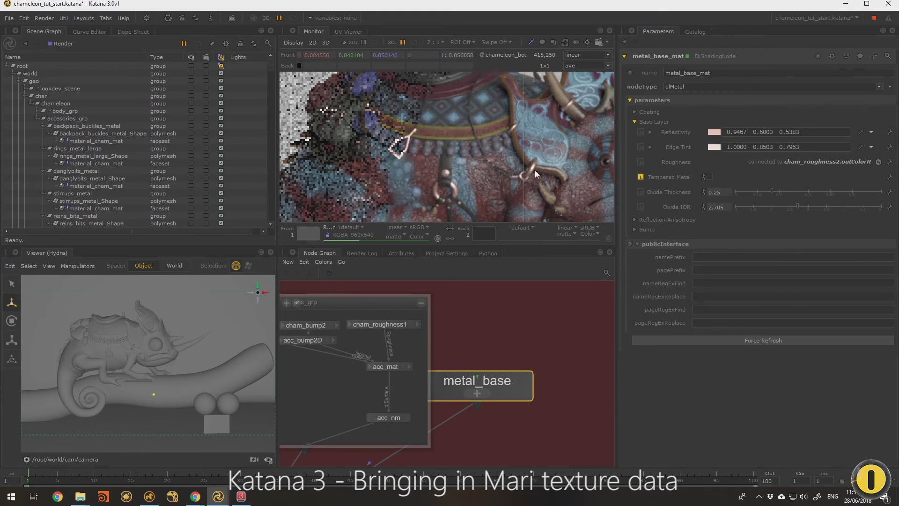
# Step: Examine the metal rings, stirrups and buckles on the chameleon in the live render
pyautogui.scroll(1, 492, 183)
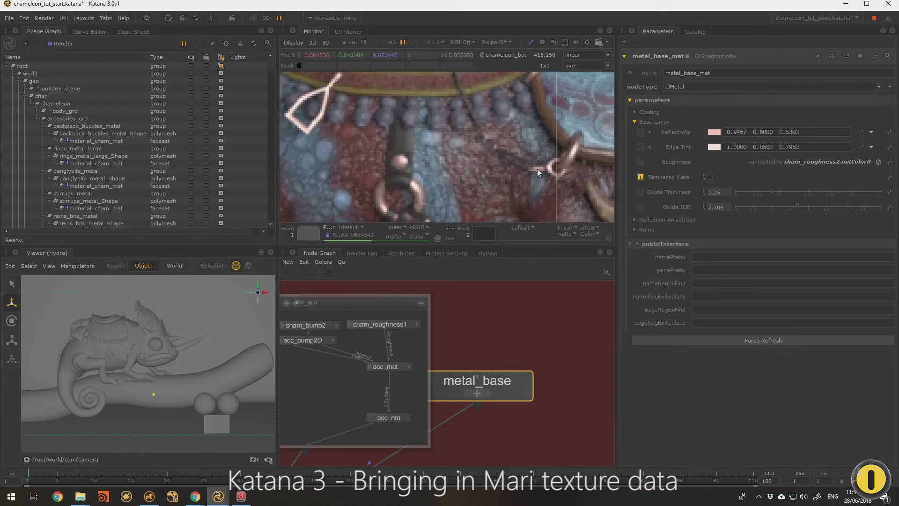
pyautogui.scroll(-1, 539, 169)
pyautogui.scroll(-1, 468, 164)
pyautogui.scroll(1, 434, 180)
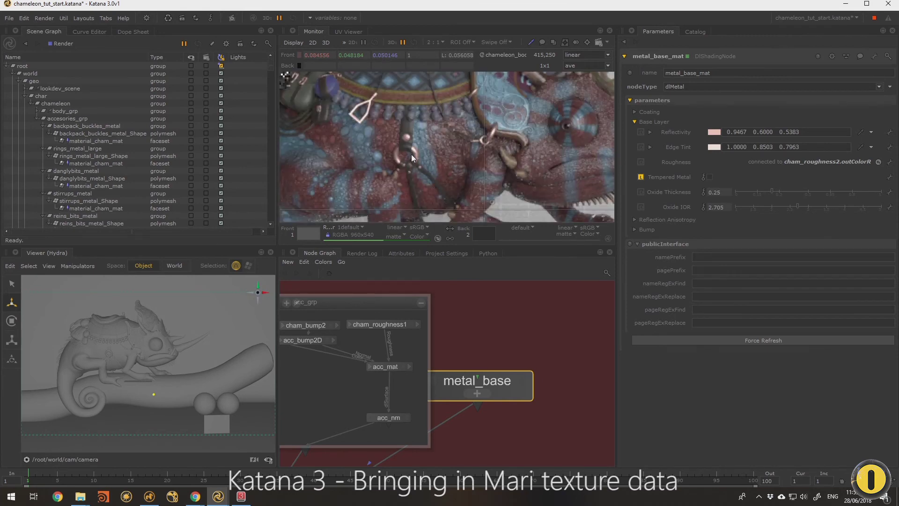
pyautogui.scroll(-1, 444, 156)
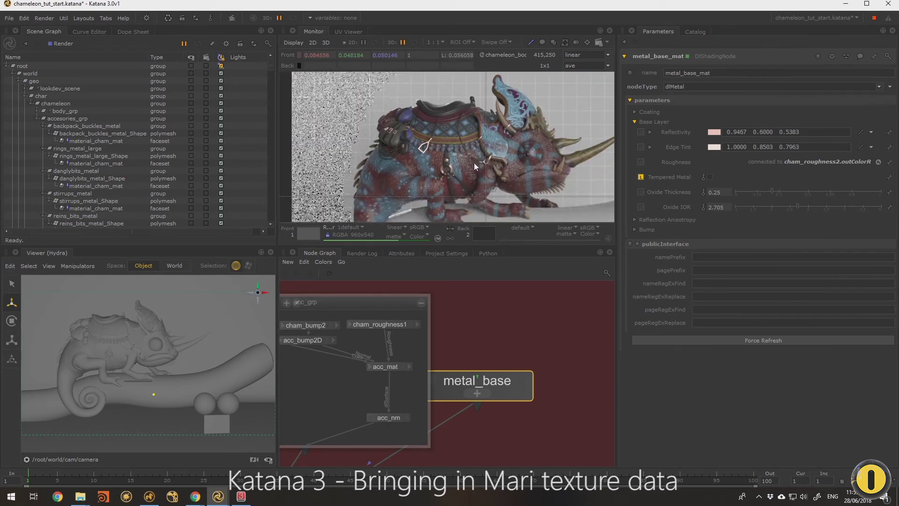
pyautogui.moveTo(539, 174); pyautogui.dragTo(518, 165, button='middle')
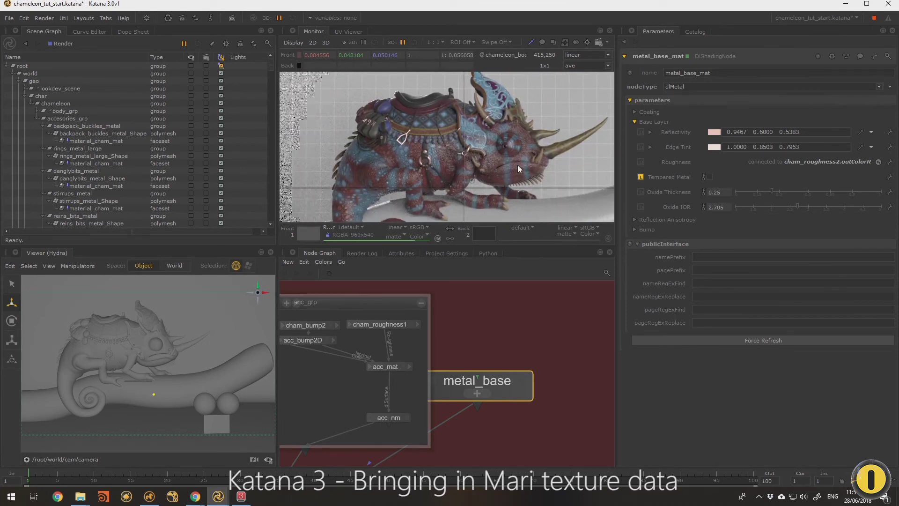
# Step: Collapse the acc_grp group and select the metal_base group
pyautogui.click(482, 338)
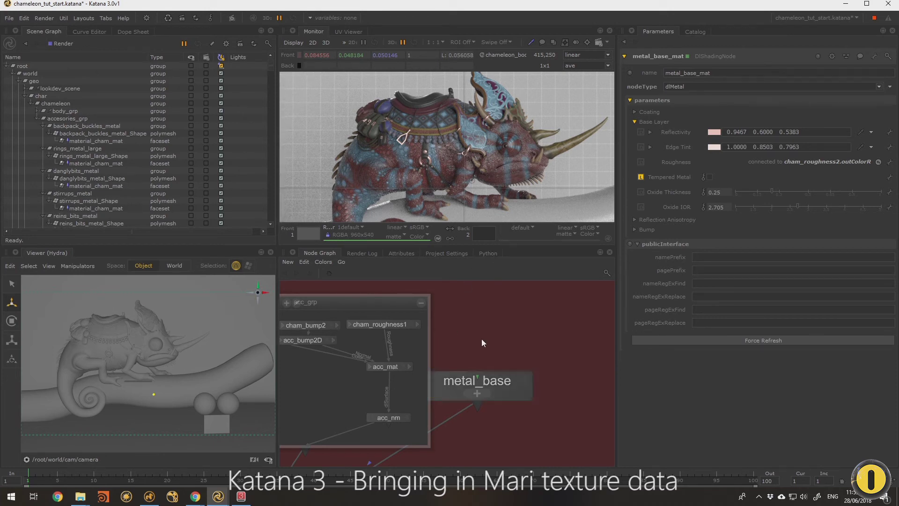
pyautogui.click(420, 302)
pyautogui.click(413, 336)
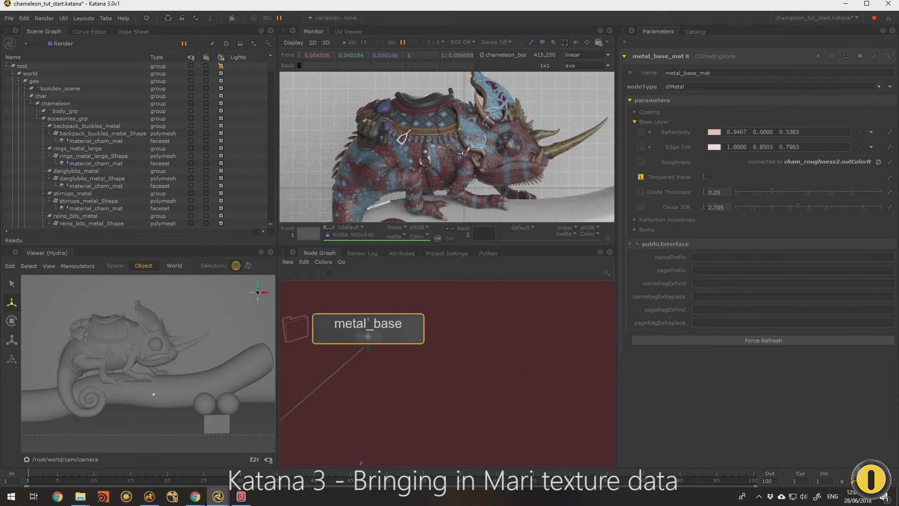
# Step: Add two DlShadingNode nodes, one below the other, in the empty area of the materials backdrop beside metal_base
pyautogui.press('j')
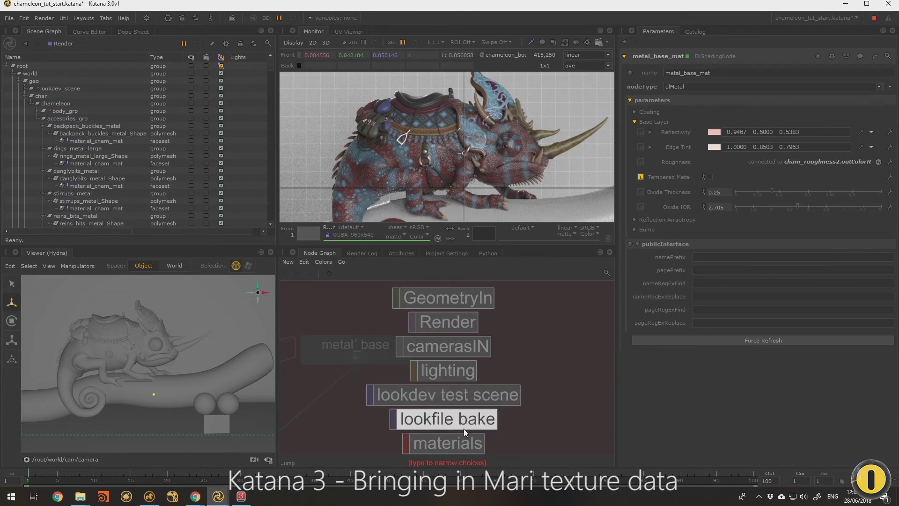
pyautogui.click(463, 322)
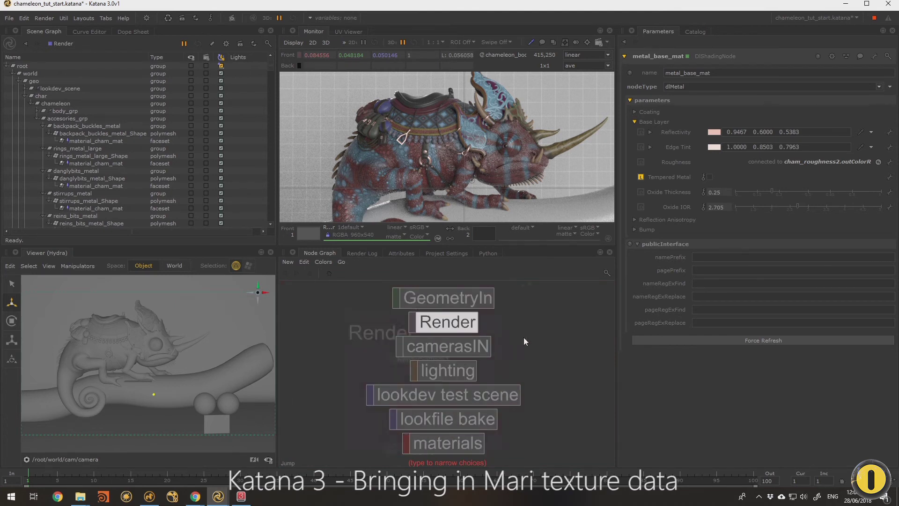
pyautogui.moveTo(580, 308); pyautogui.dragTo(463, 415, button='middle')
pyautogui.moveTo(550, 283); pyautogui.dragTo(467, 375, button='middle')
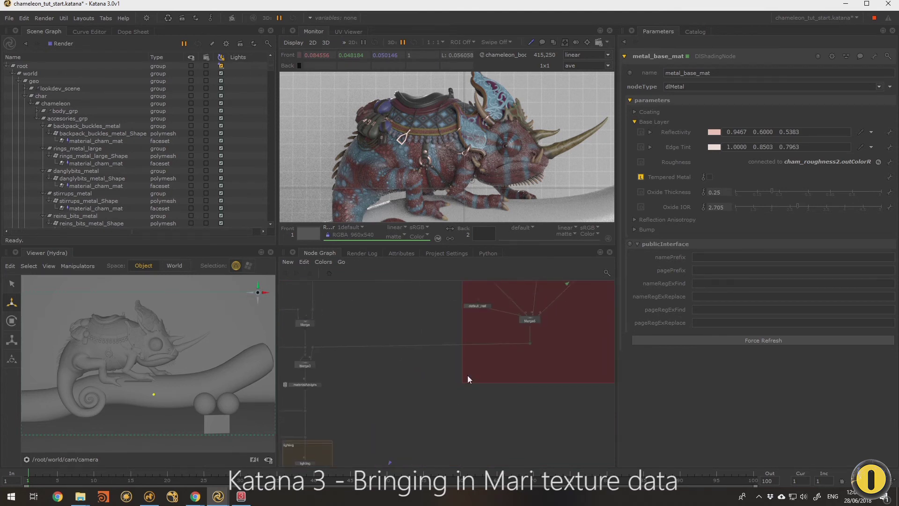
pyautogui.moveTo(580, 328); pyautogui.dragTo(454, 374, button='middle')
pyautogui.moveTo(515, 312); pyautogui.dragTo(468, 335, button='middle')
pyautogui.press('Tab')
pyautogui.write('dl')
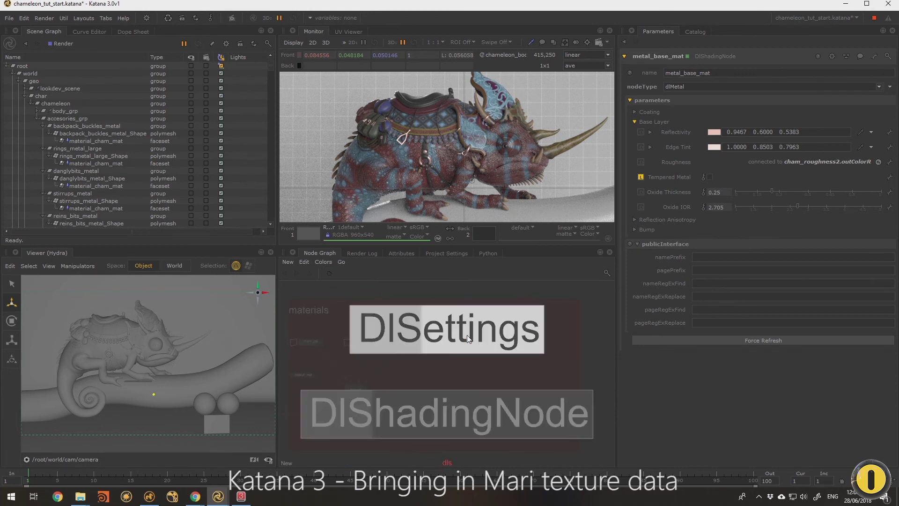
pyautogui.press('Down')
pyautogui.press('Return')
pyautogui.press('Tab')
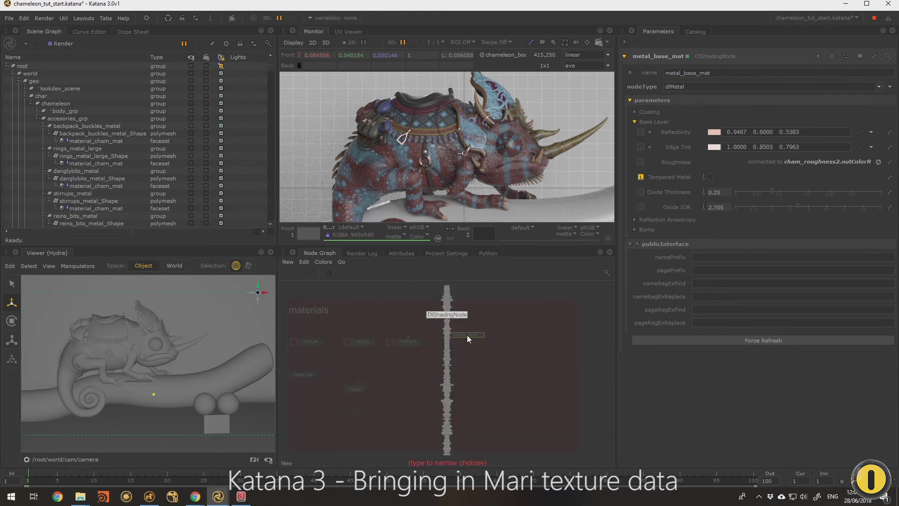
pyautogui.write('dls')
pyautogui.press('Down')
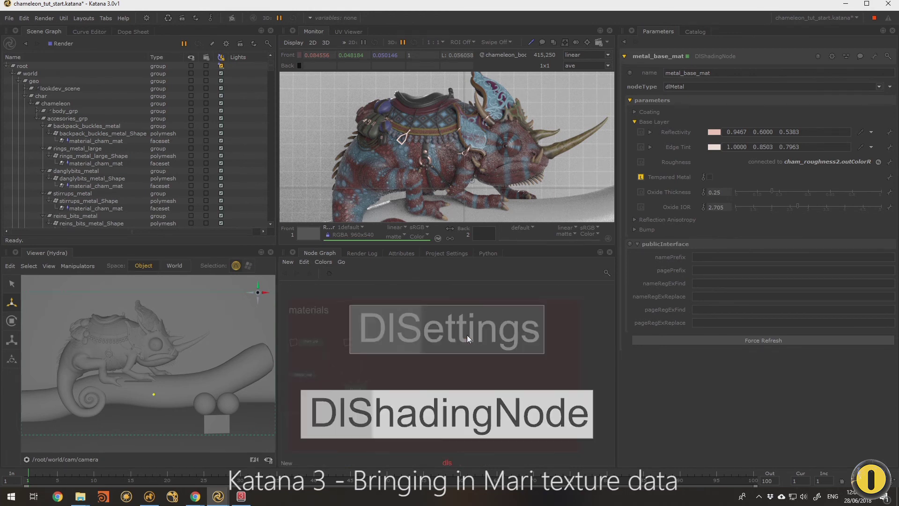
pyautogui.press('Return')
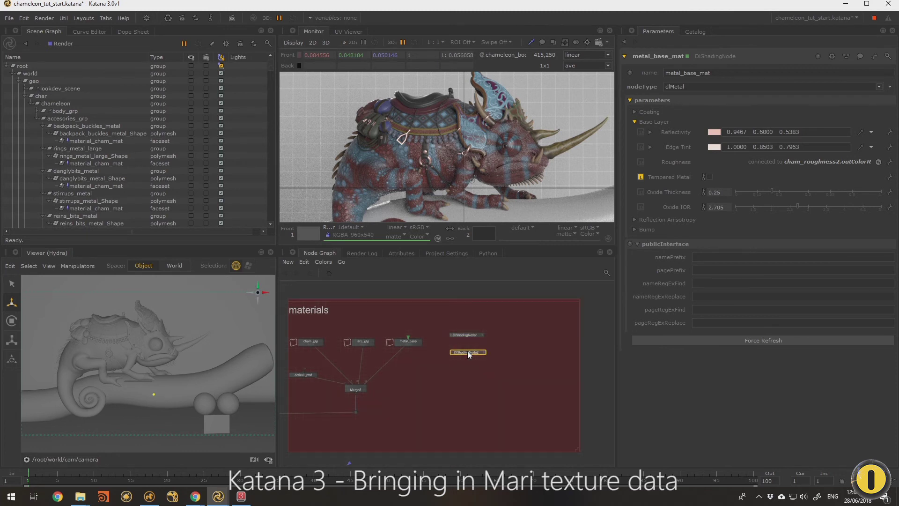
# Step: Add a NetworkMaterial node below the two shading nodes and name it baubles_nm
pyautogui.press('Tab')
pyautogui.write('net')
pyautogui.press('Return')
pyautogui.doubleClick(470, 369)
pyautogui.write('baubles_nm')
pyautogui.scroll(5, 468, 369)
pyautogui.scroll(-5, 454, 372)
# Step: Rename DlShadingNode2 to bauble_mat and set its node type to dlMetal
pyautogui.click(487, 336)
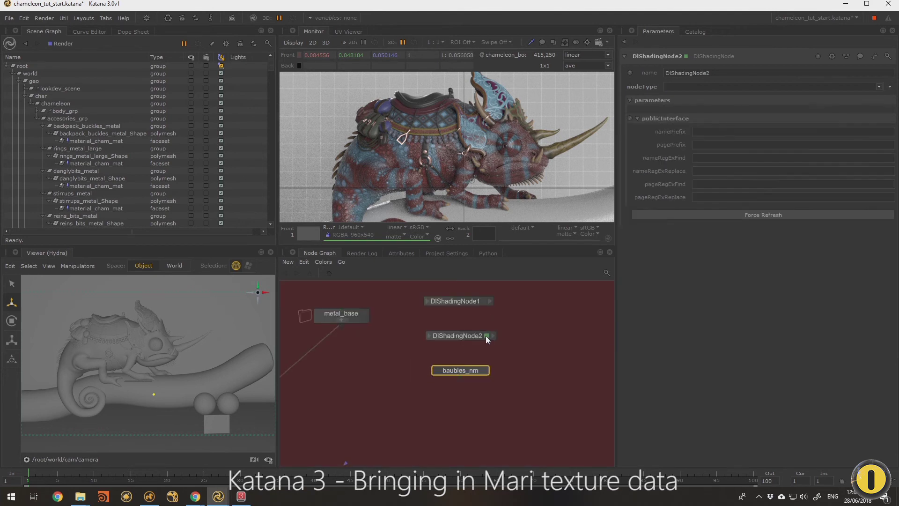
pyautogui.click(694, 86)
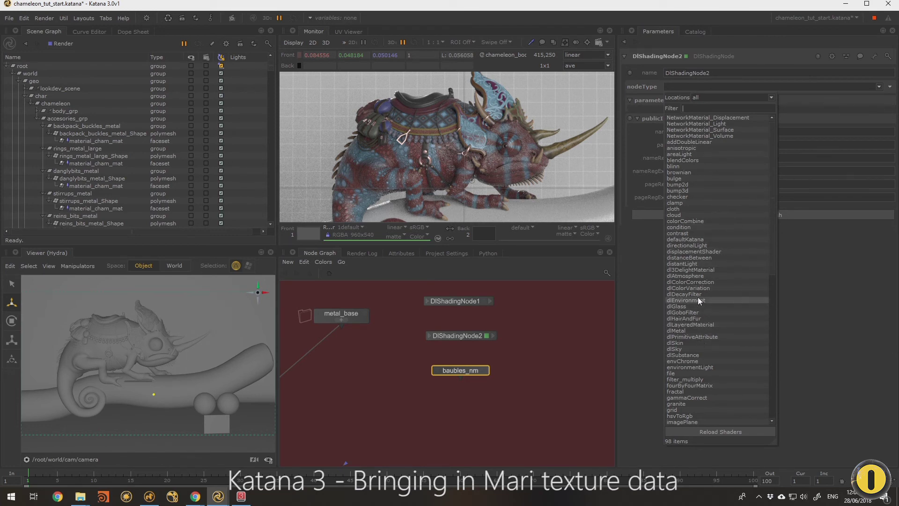
pyautogui.click(693, 270)
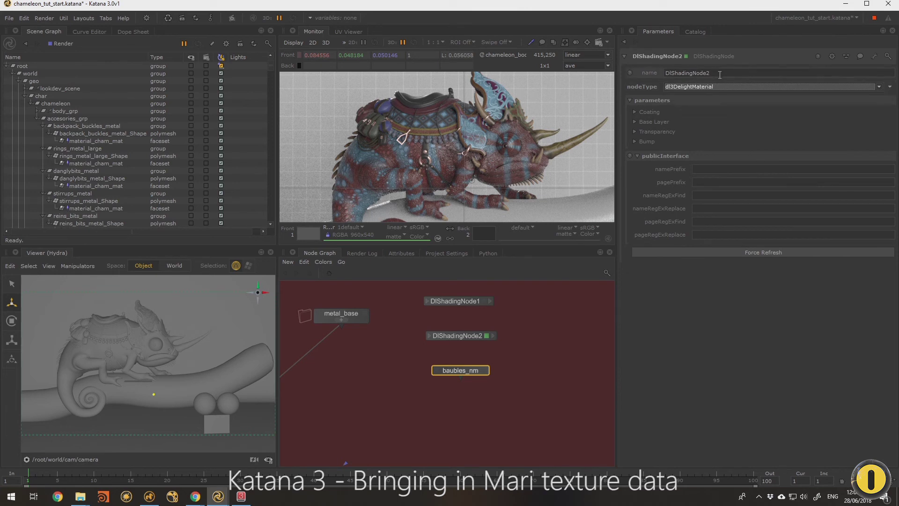
pyautogui.moveTo(719, 73); pyautogui.dragTo(637, 70)
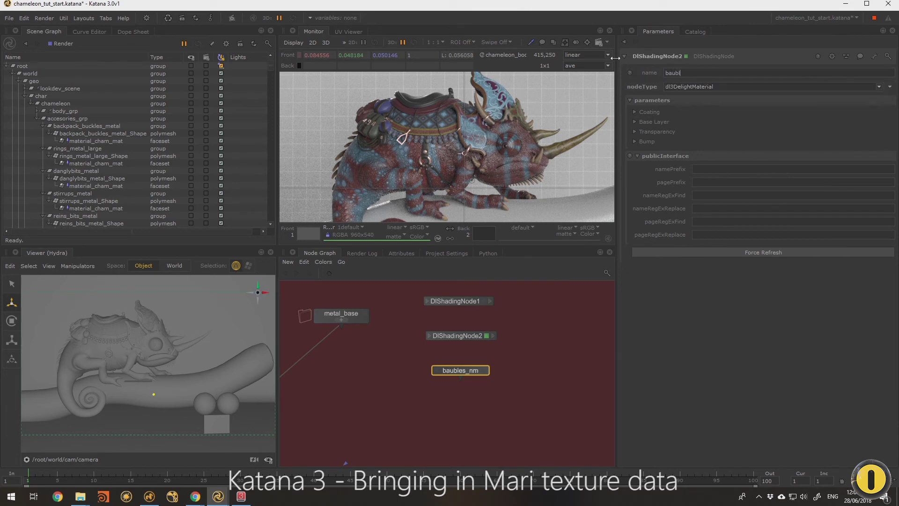
pyautogui.press('Return')
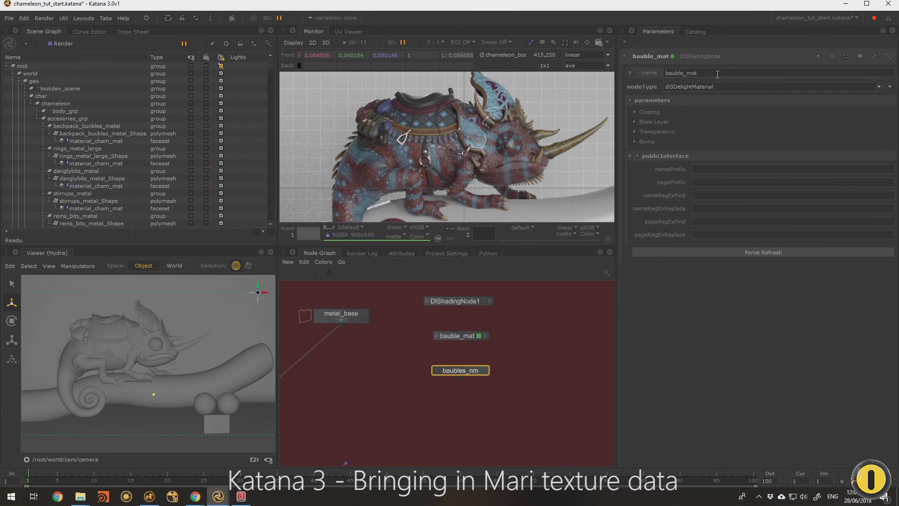
pyautogui.click(707, 87)
pyautogui.click(687, 332)
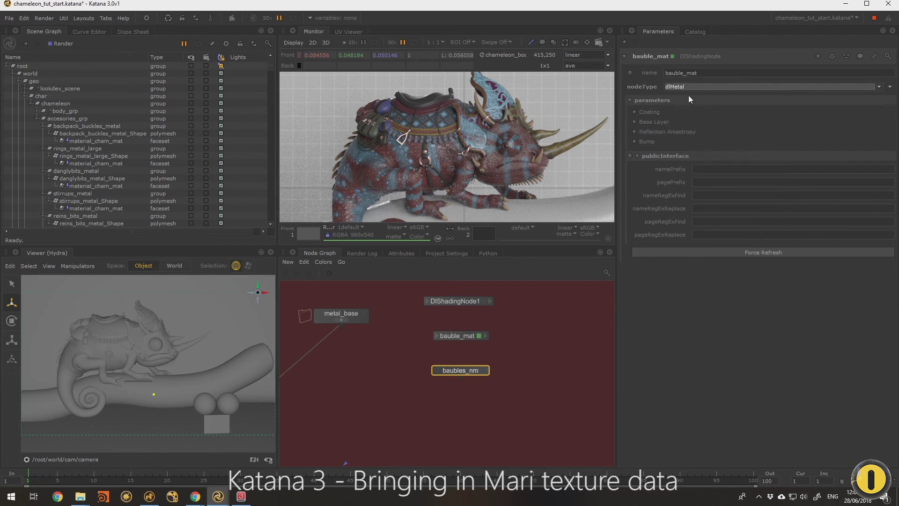
# Step: Enable Tempered Metal on bauble_mat and set its base layer roughness to 0.093
pyautogui.click(641, 112)
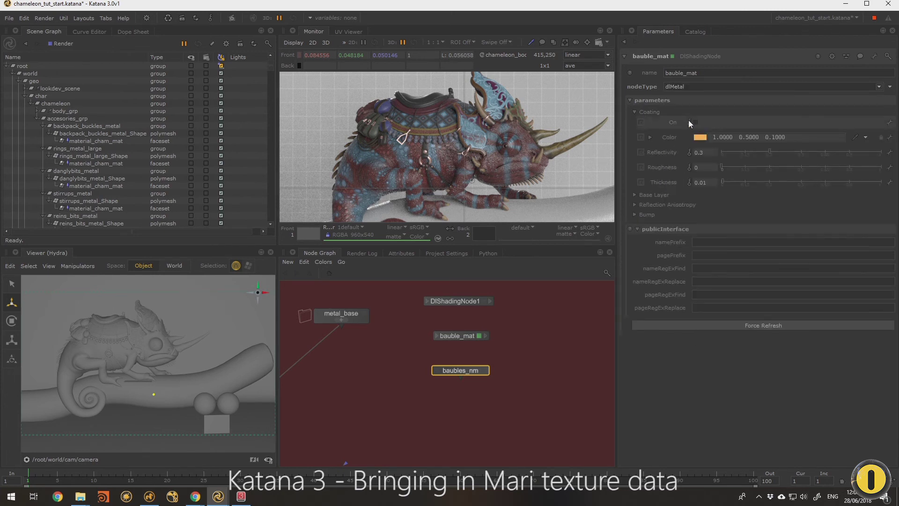
pyautogui.click(654, 195)
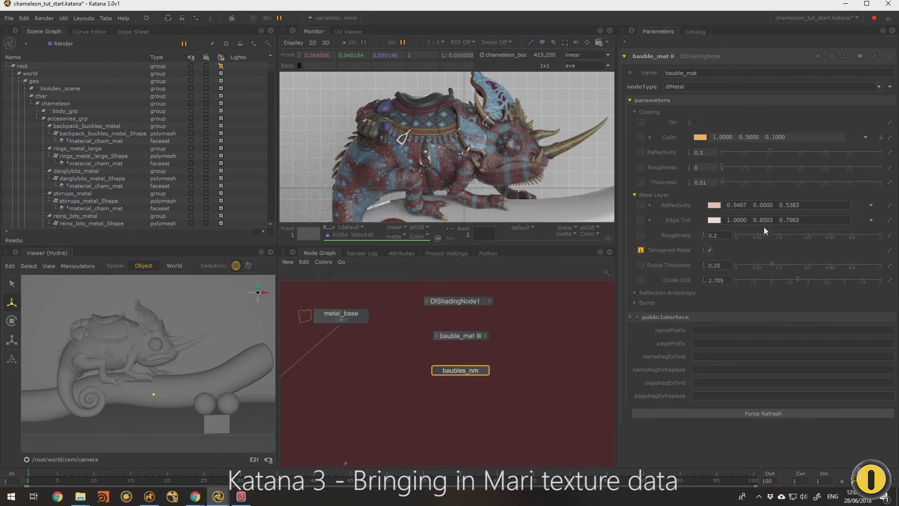
pyautogui.moveTo(763, 235); pyautogui.dragTo(748, 234)
# Step: Delete the unused DlShadingNode1 above bauble_mat
pyautogui.click(473, 304)
pyautogui.press('Delete')
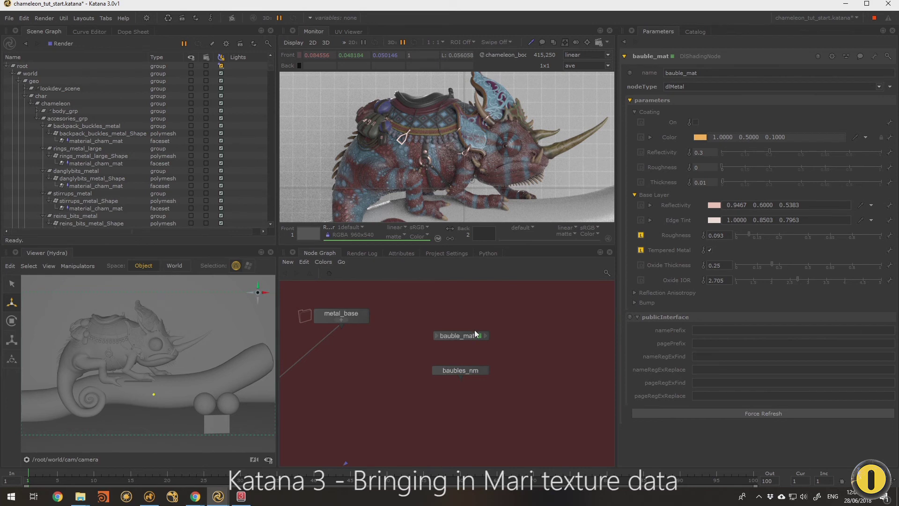
pyautogui.click(485, 335)
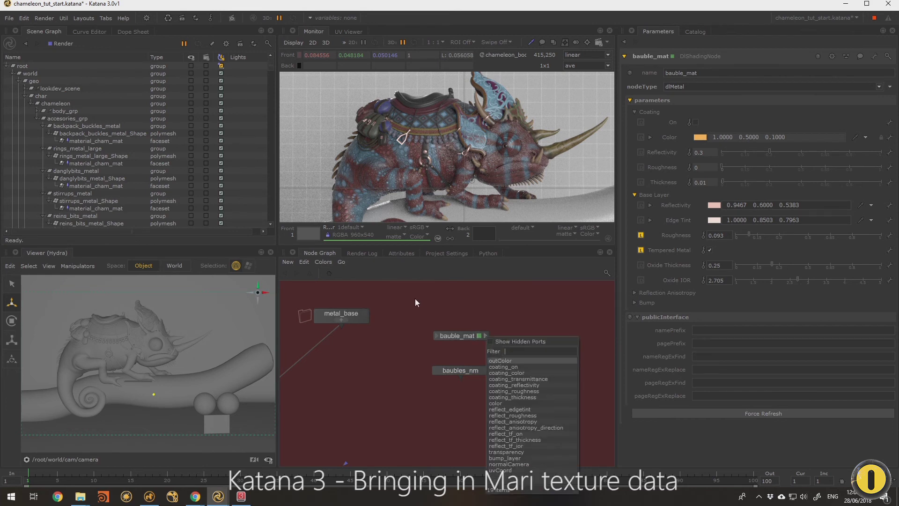
pyautogui.click(502, 361)
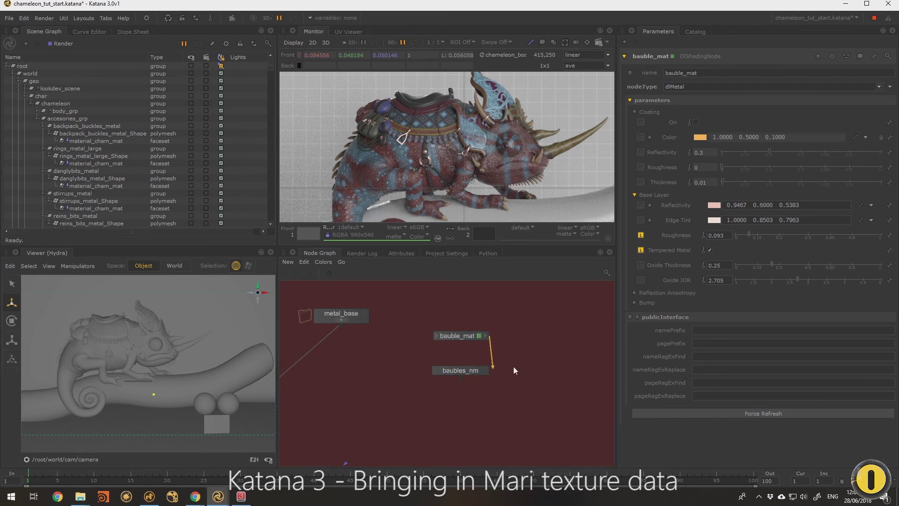
pyautogui.click(479, 372)
# Step: Add a dlSurface terminal to baubles_nm and connect bauble_mat's outColor to it
pyautogui.click(482, 370)
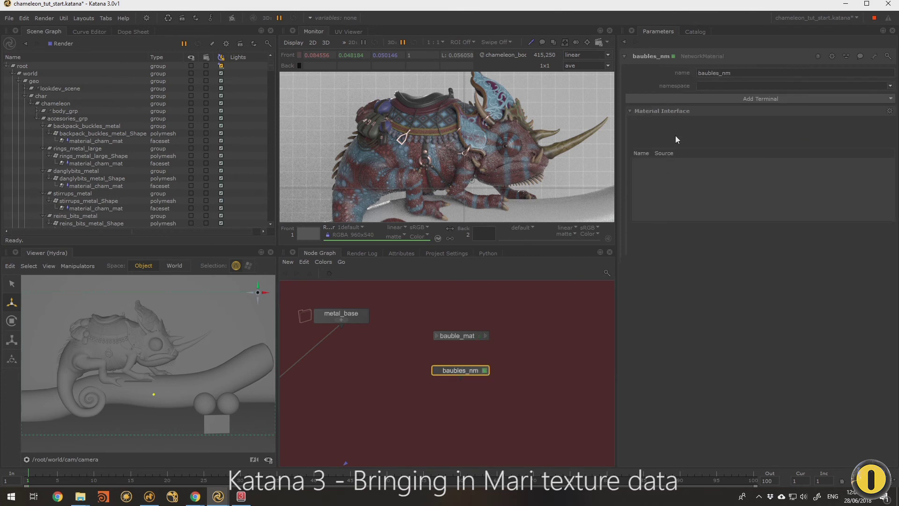
pyautogui.click(694, 98)
pyautogui.click(681, 117)
pyautogui.click(486, 337)
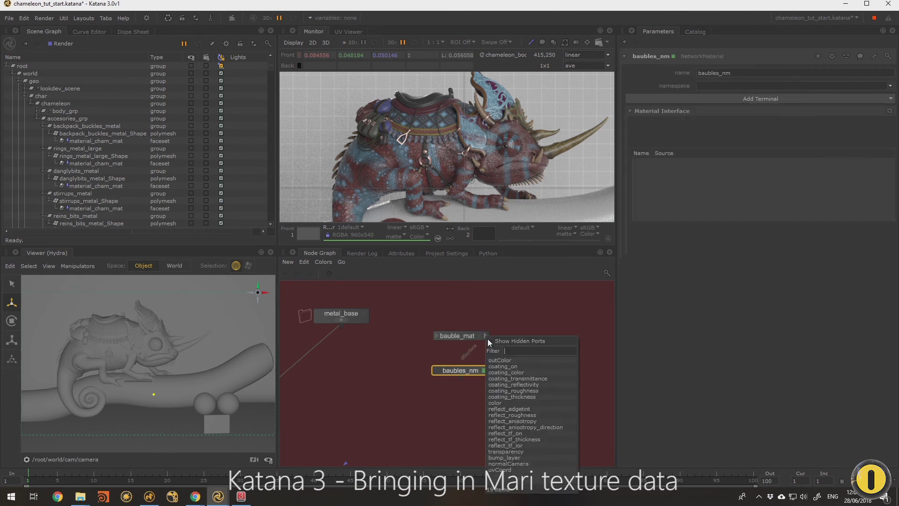
pyautogui.click(505, 360)
pyautogui.click(451, 370)
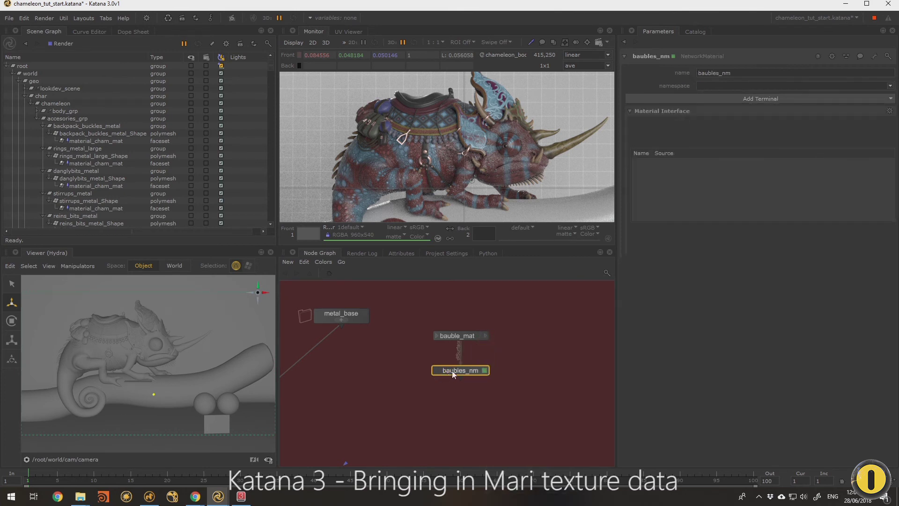
# Step: Connect the output of baubles_nm to the Merge5 node as an additional input
pyautogui.click(471, 337)
pyautogui.moveTo(459, 378); pyautogui.dragTo(548, 331, button='middle')
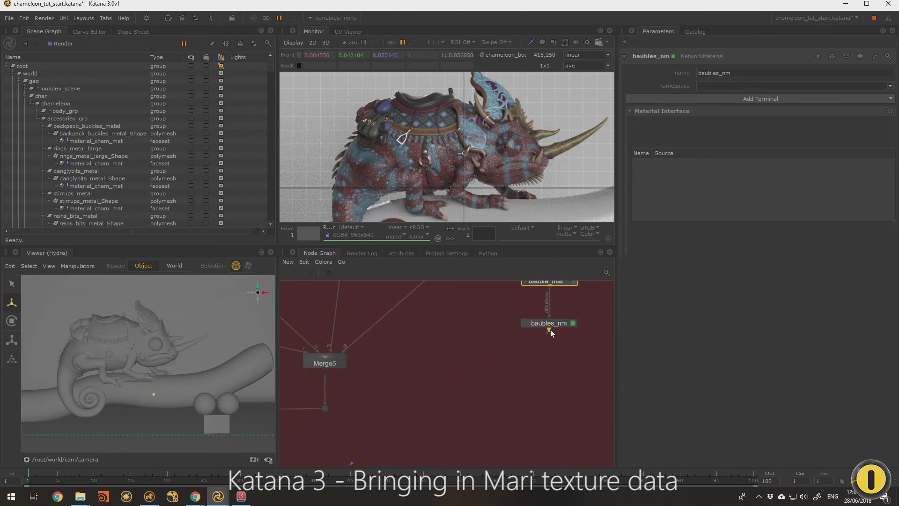
pyautogui.click(548, 331)
pyautogui.click(324, 357)
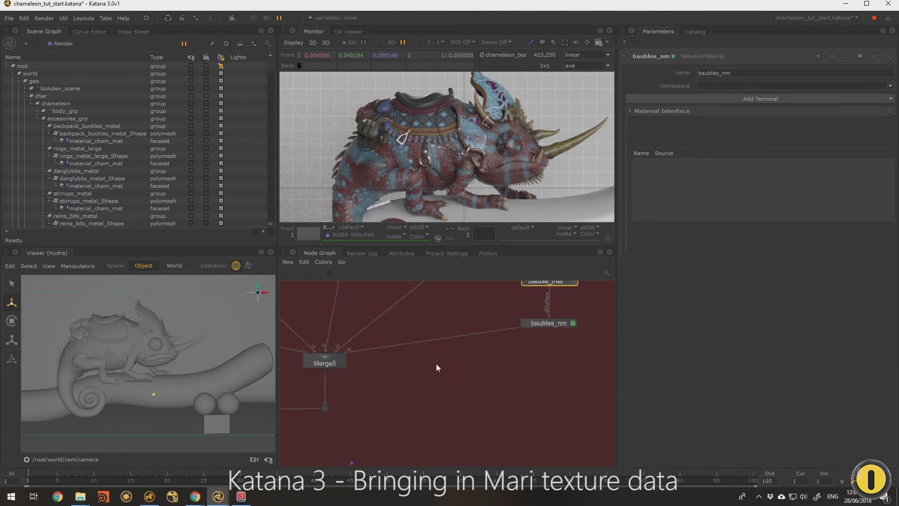
pyautogui.click(436, 365)
# Step: Open the materialAssigns group stack below the merges and add a new MaterialAssign entry to it
pyautogui.press('j')
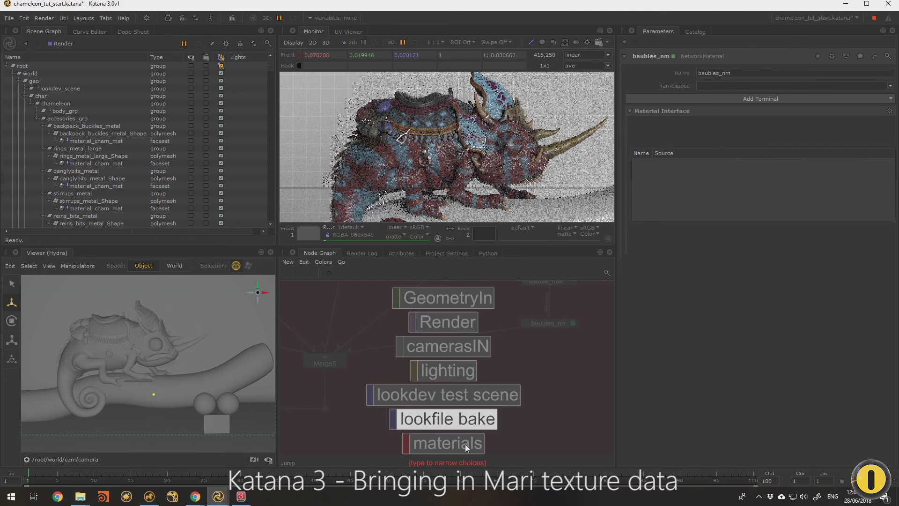
pyautogui.click(457, 446)
pyautogui.moveTo(365, 389); pyautogui.dragTo(567, 299, button='middle')
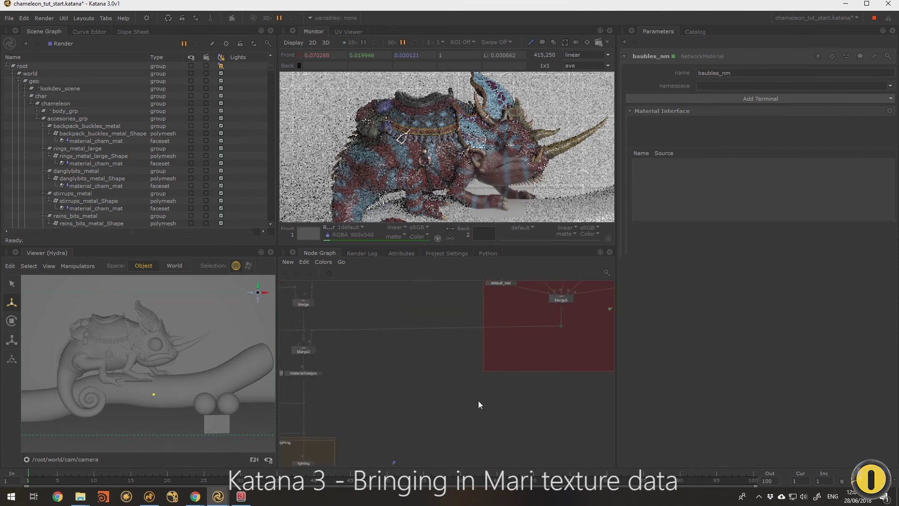
pyautogui.moveTo(479, 400); pyautogui.dragTo(555, 312, button='middle')
pyautogui.scroll(3, 379, 291)
pyautogui.moveTo(379, 290); pyautogui.dragTo(426, 349, button='middle')
pyautogui.scroll(3, 427, 350)
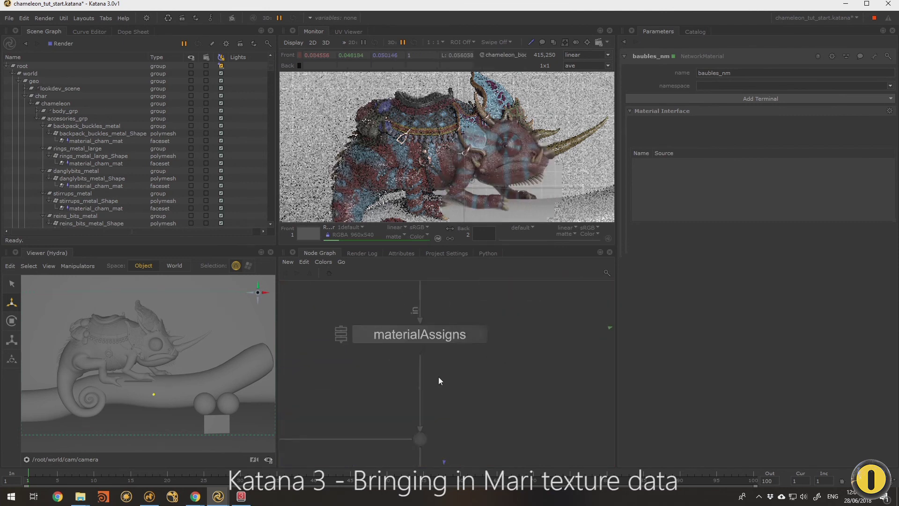
pyautogui.click(478, 334)
pyautogui.click(636, 83)
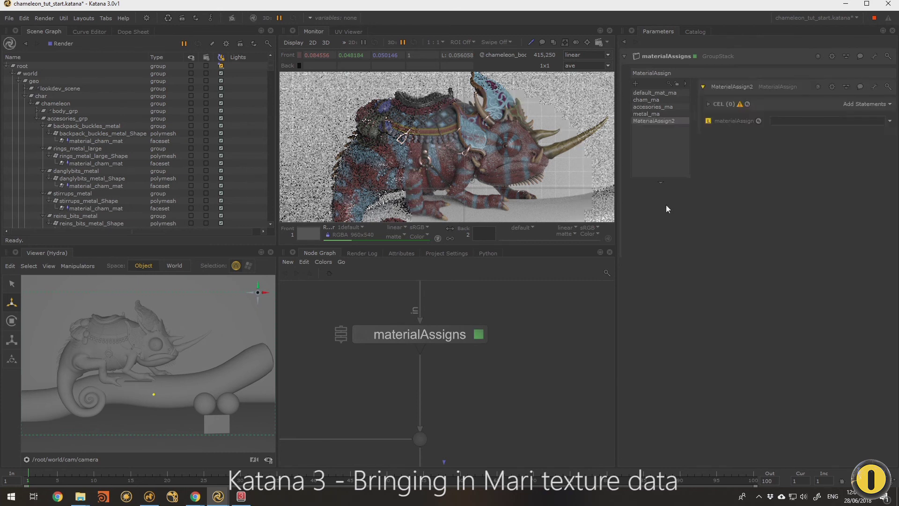
# Step: Give the new assignment the custom CEL statement /root/world/geo/char/chameleon//*bauble* and assign /root/materials/baubles_nm to it
pyautogui.click(867, 103)
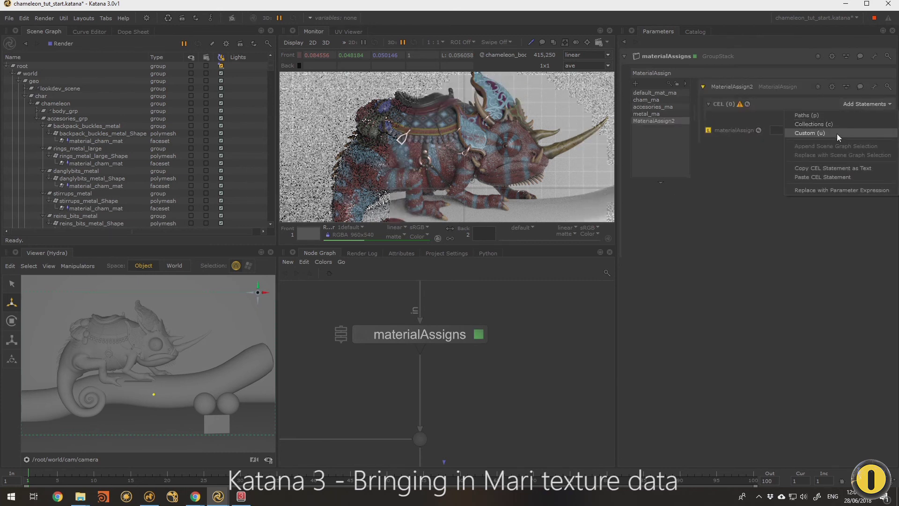
pyautogui.click(839, 135)
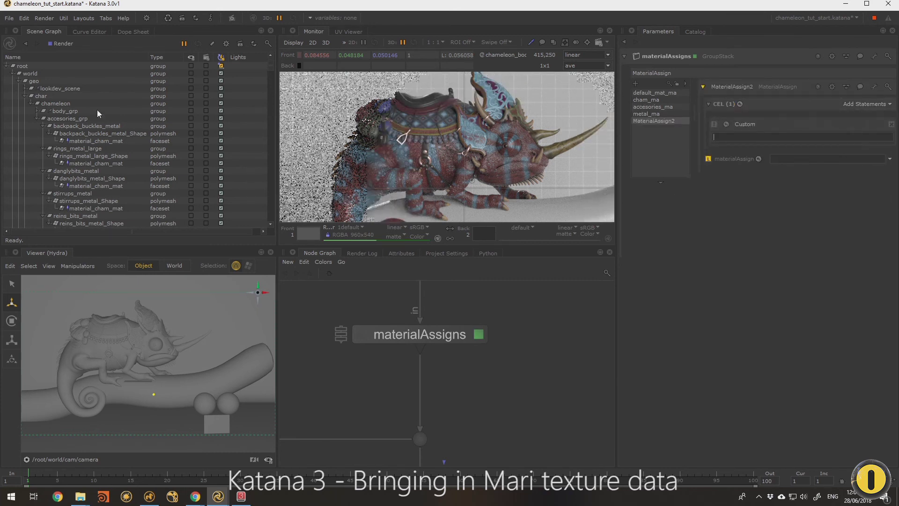
pyautogui.click(30, 104)
pyautogui.moveTo(61, 103); pyautogui.dragTo(833, 137)
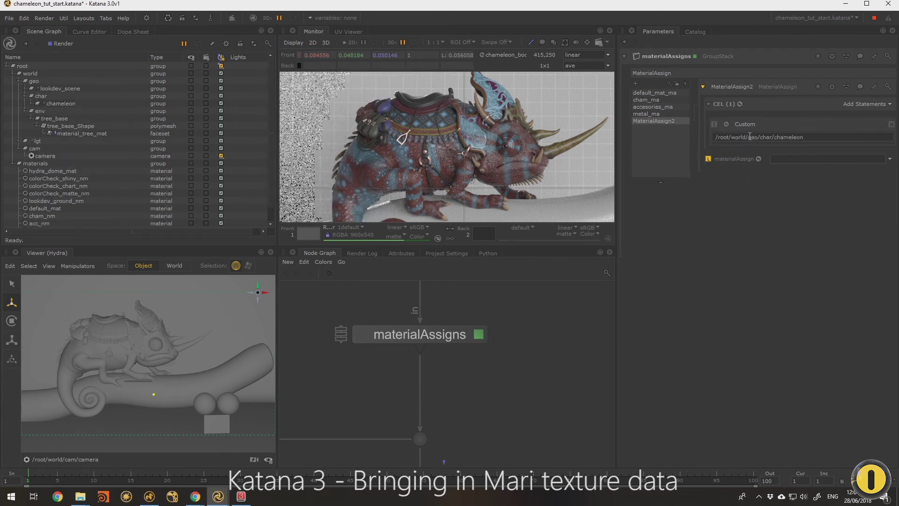
pyautogui.write('/bau')
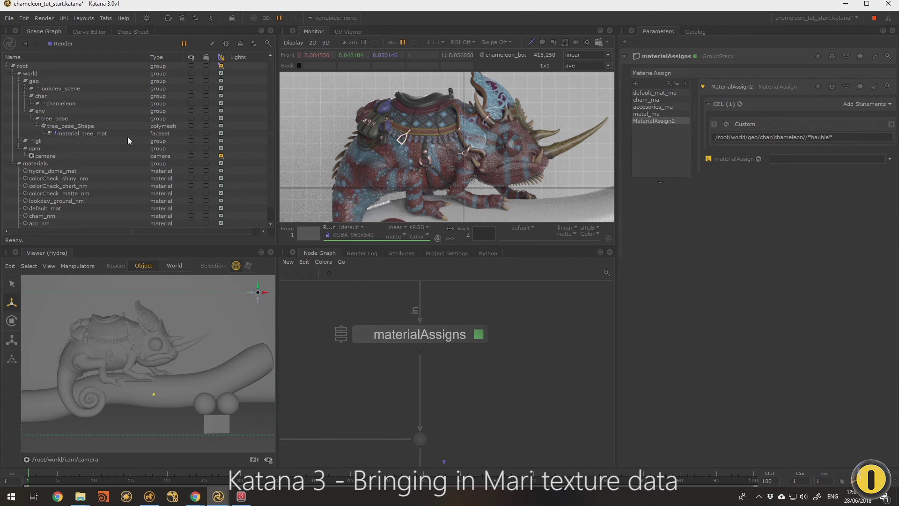
pyautogui.scroll(-1, 74, 199)
pyautogui.moveTo(53, 228); pyautogui.dragTo(772, 159)
# Step: Examine the baubles up close in the render and review the CEL statement of the new assignment
pyautogui.scroll(2, 434, 168)
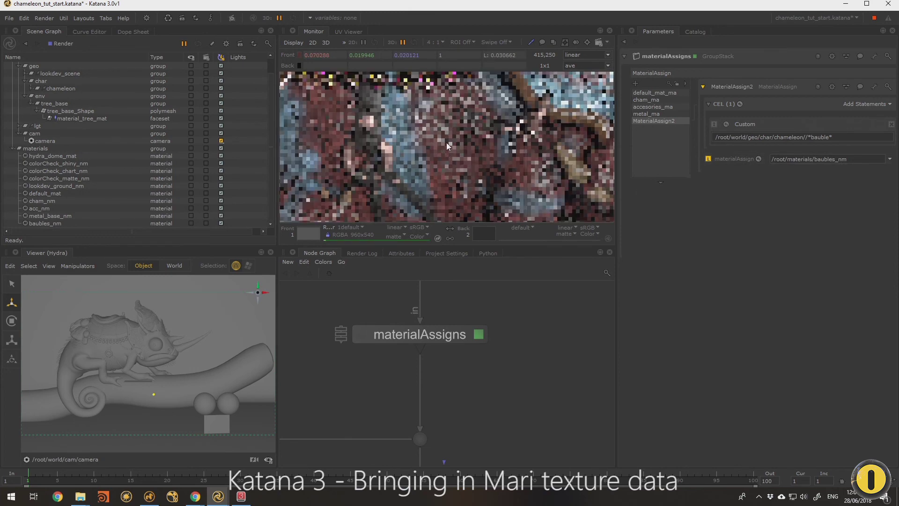
pyautogui.scroll(-1, 446, 143)
pyautogui.moveTo(434, 125); pyautogui.dragTo(450, 183, button='middle')
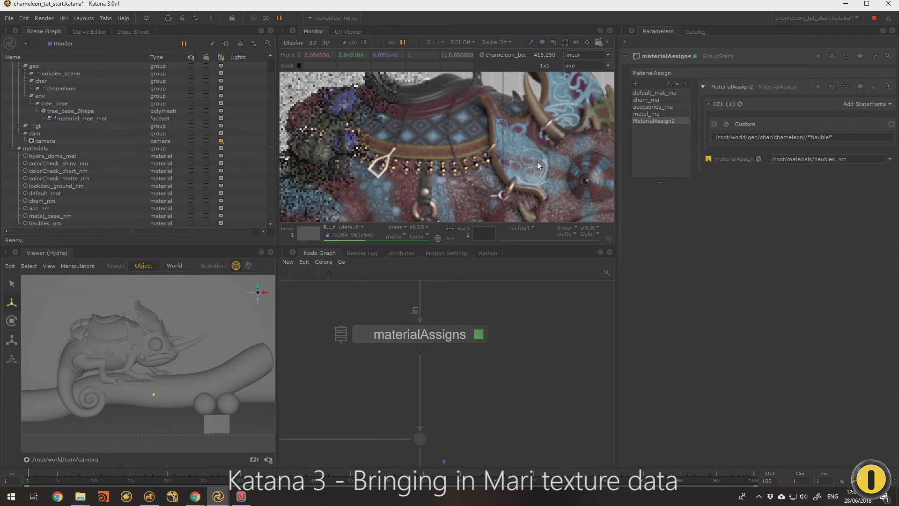
pyautogui.moveTo(835, 137); pyautogui.dragTo(745, 143)
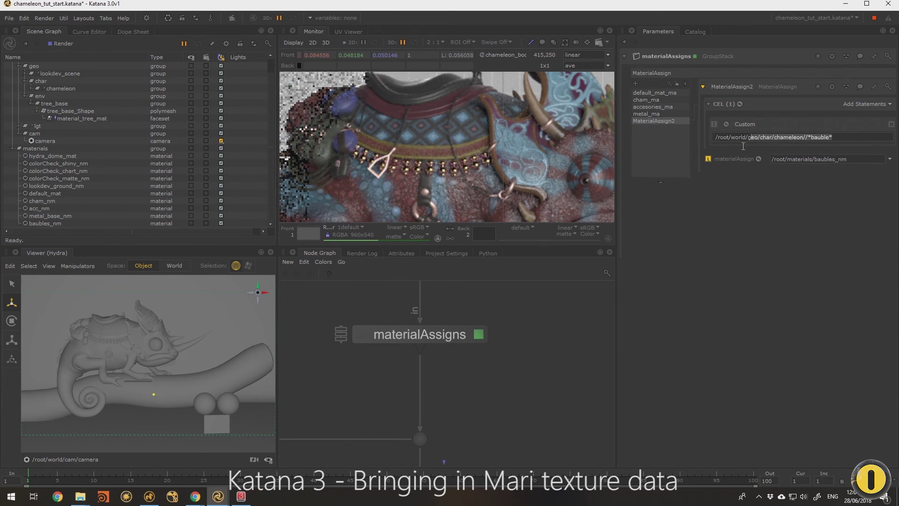
pyautogui.click(763, 144)
pyautogui.moveTo(843, 137); pyautogui.dragTo(681, 136)
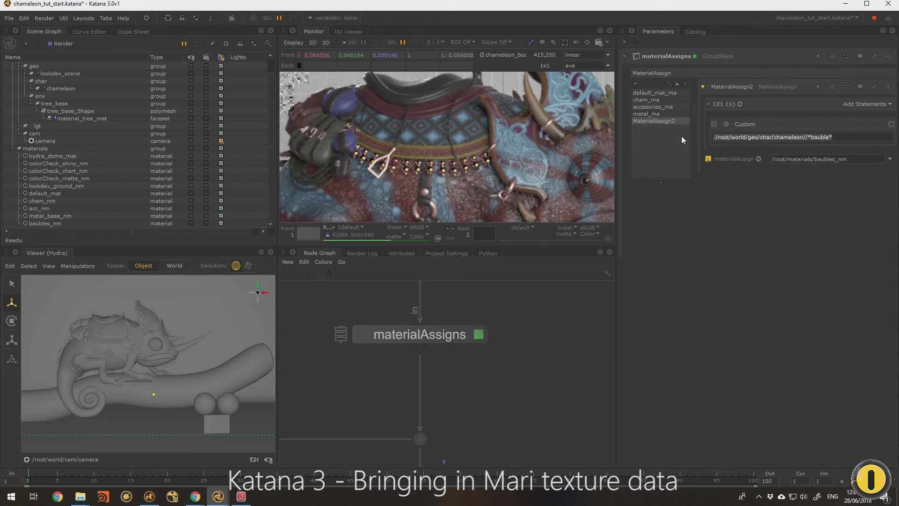
pyautogui.click(749, 220)
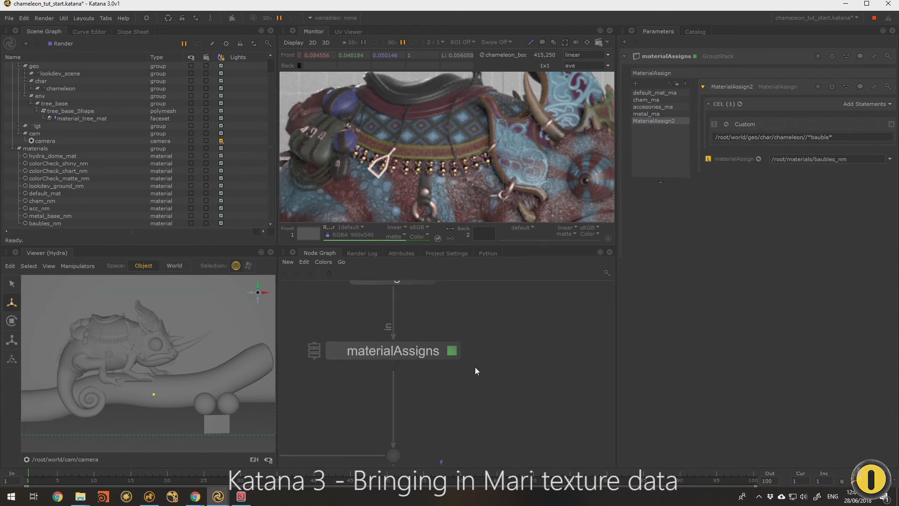
# Step: Return to the materials section and set bauble_mat's base layer reflectivity to dark red, 0.1756 0.0071 0.0067
pyautogui.press('j')
pyautogui.press('Return')
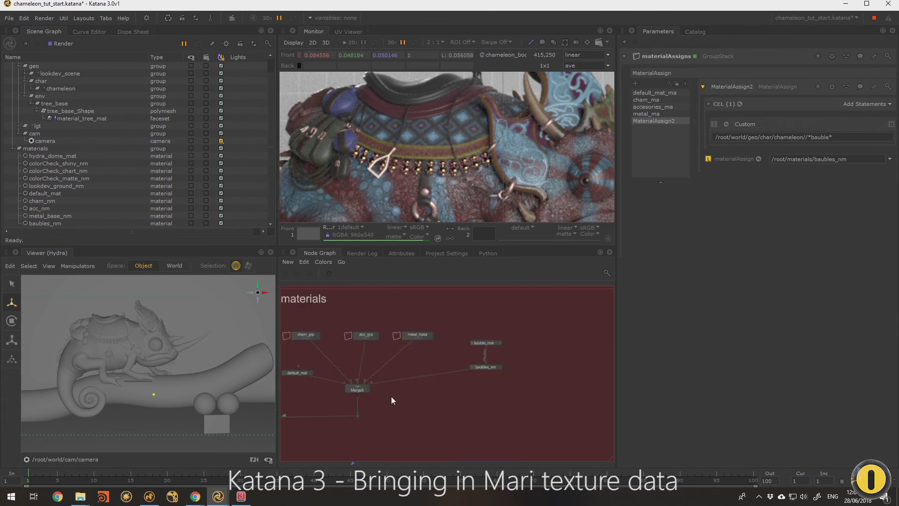
pyautogui.scroll(3, 488, 339)
pyautogui.click(501, 346)
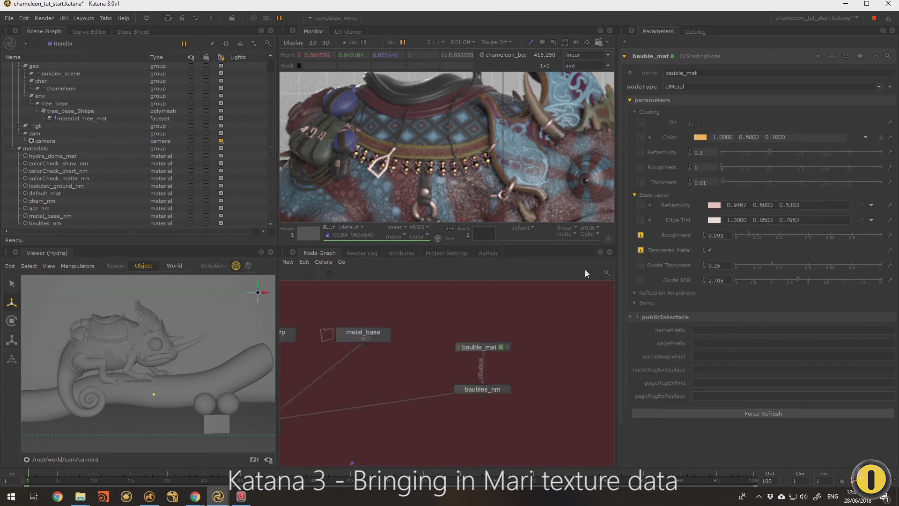
pyautogui.click(716, 205)
pyautogui.moveTo(416, 209); pyautogui.dragTo(412, 246)
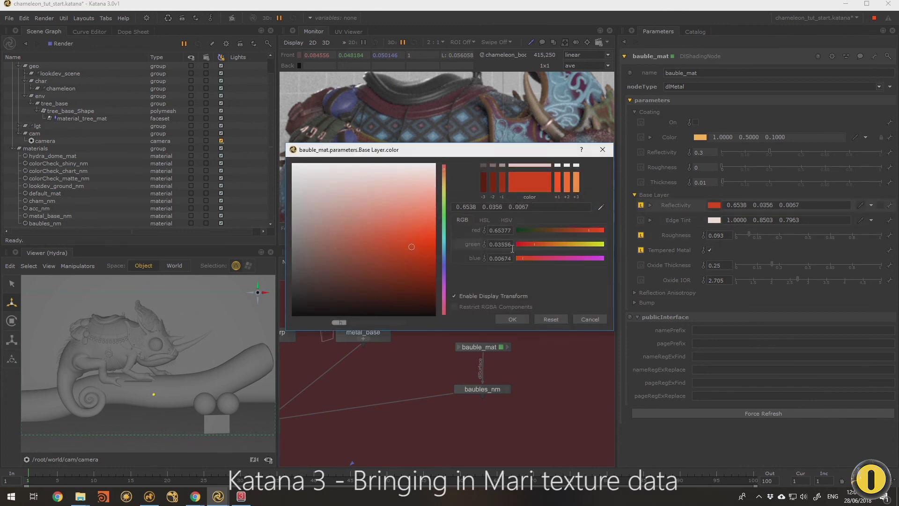
pyautogui.click(537, 258)
pyautogui.click(395, 253)
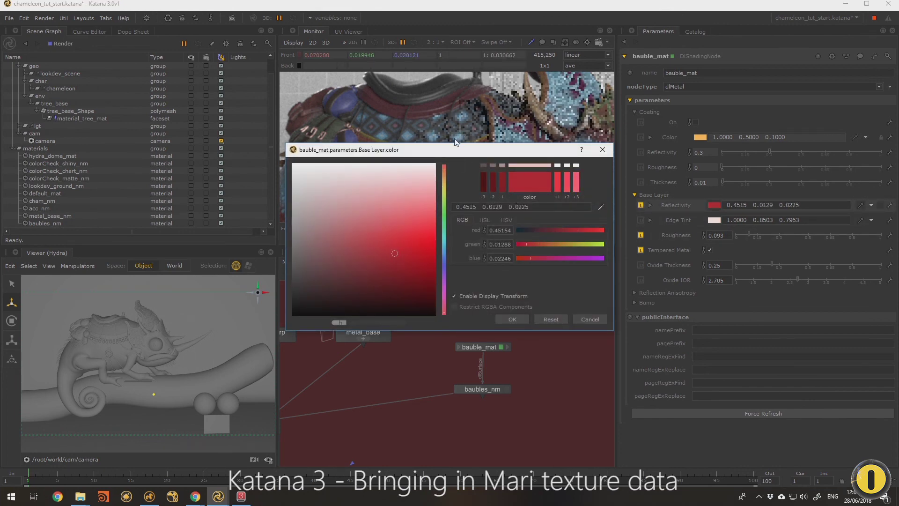
pyautogui.moveTo(451, 148); pyautogui.dragTo(460, 288)
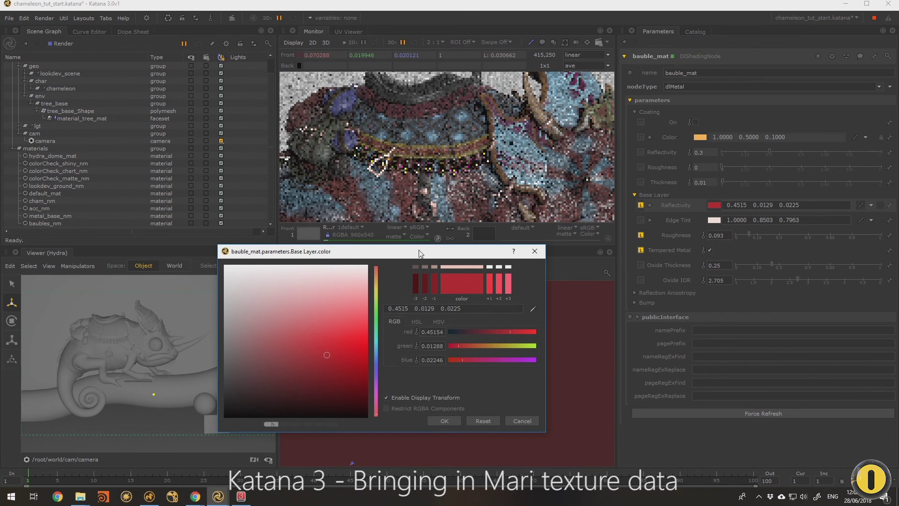
pyautogui.moveTo(462, 360); pyautogui.dragTo(458, 360)
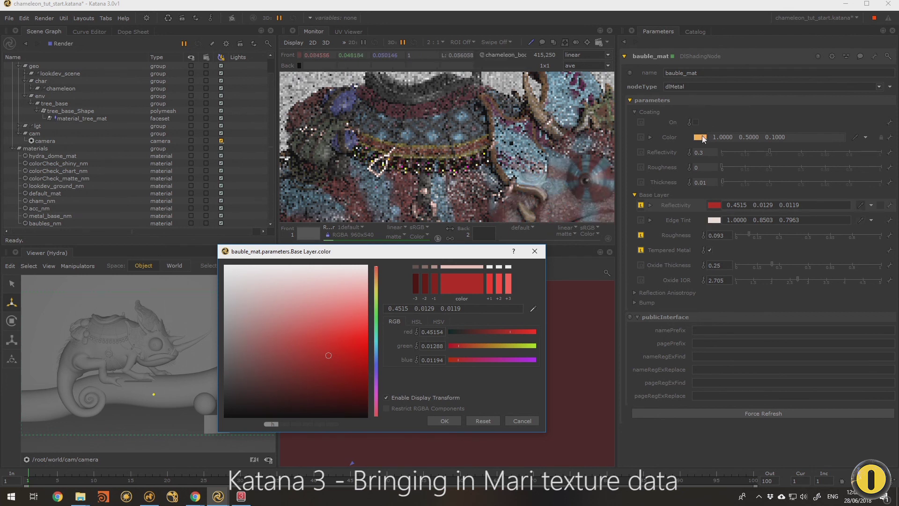
pyautogui.moveTo(330, 354); pyautogui.dragTo(327, 377)
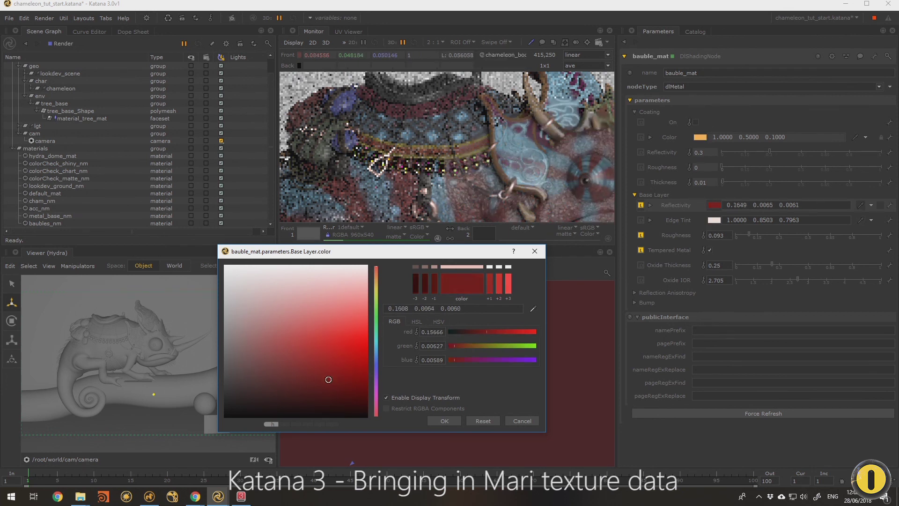
pyautogui.click(442, 420)
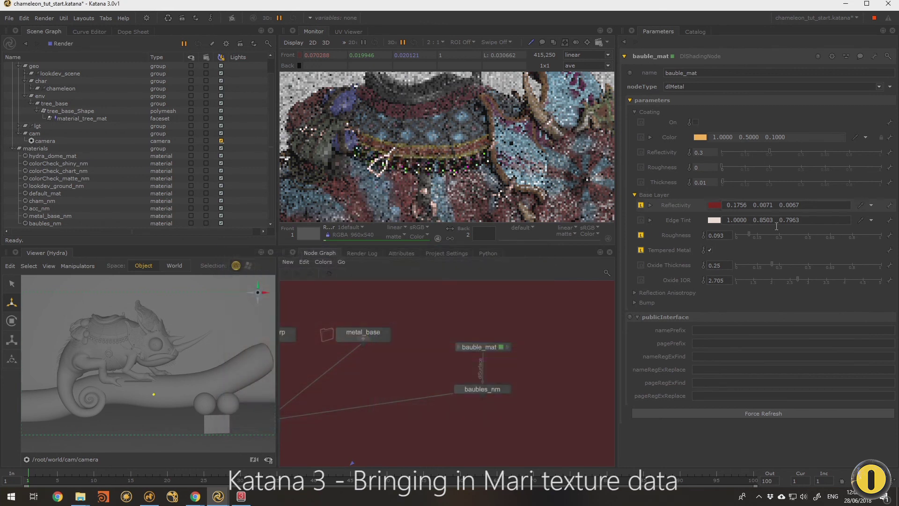
# Step: Set bauble_mat's oxide thickness to 0.57 and its oxide IOR to 1.55
pyautogui.moveTo(797, 280); pyautogui.dragTo(819, 265)
pyautogui.click(755, 282)
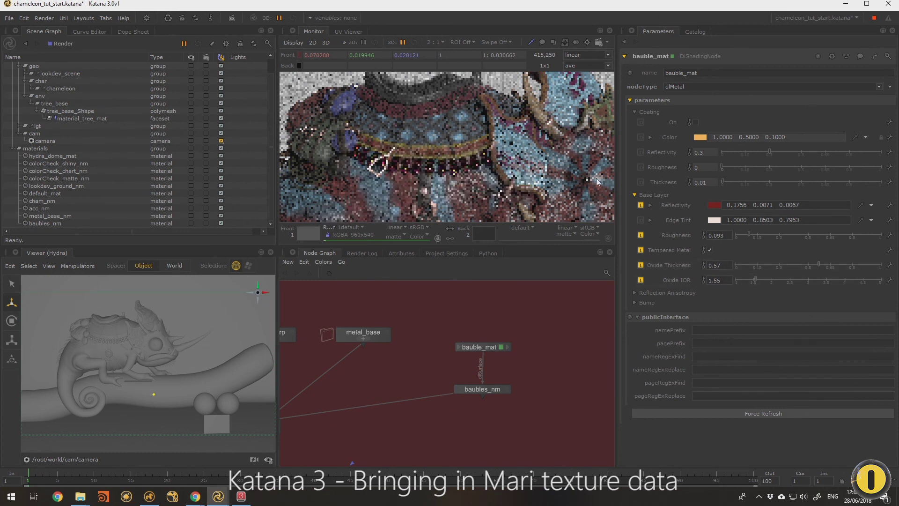
pyautogui.scroll(-3, 509, 145)
pyautogui.scroll(3, 491, 150)
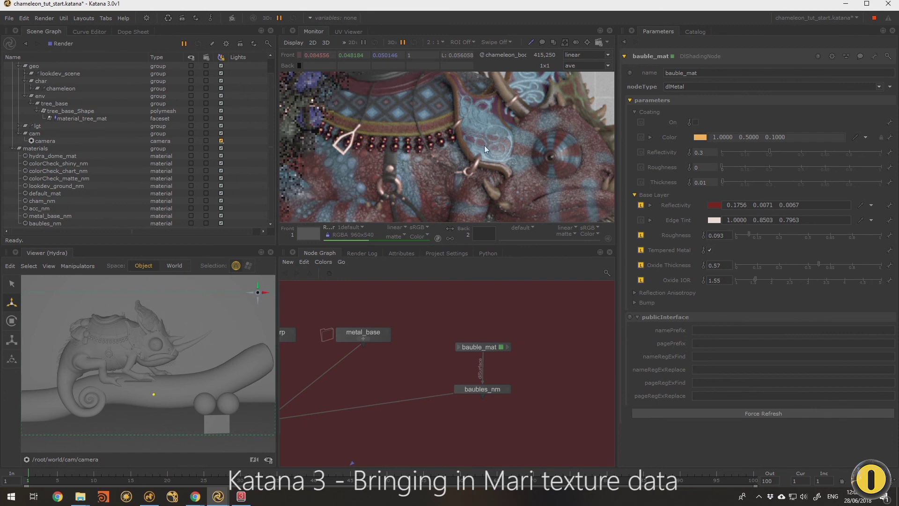
# Step: Move the bauble_mat node slightly further up above baubles_nm
pyautogui.moveTo(490, 347); pyautogui.dragTo(489, 340)
pyautogui.scroll(-4, 454, 339)
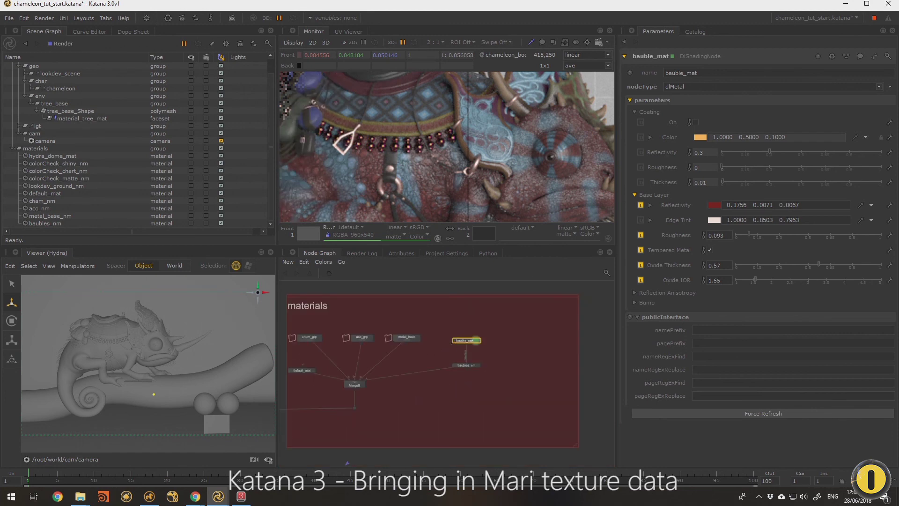
pyautogui.moveTo(454, 338); pyautogui.dragTo(682, 307, button='middle')
pyautogui.scroll(-4, 466, 331)
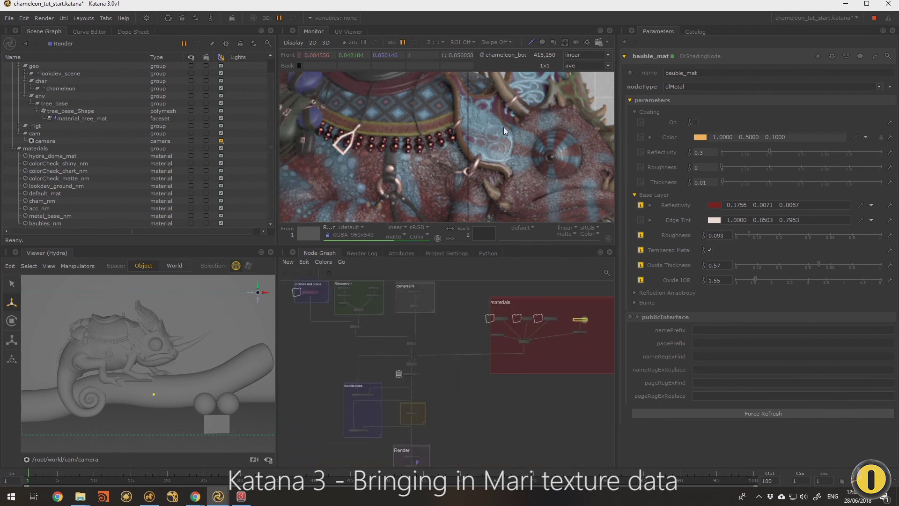
pyautogui.scroll(-1, 503, 128)
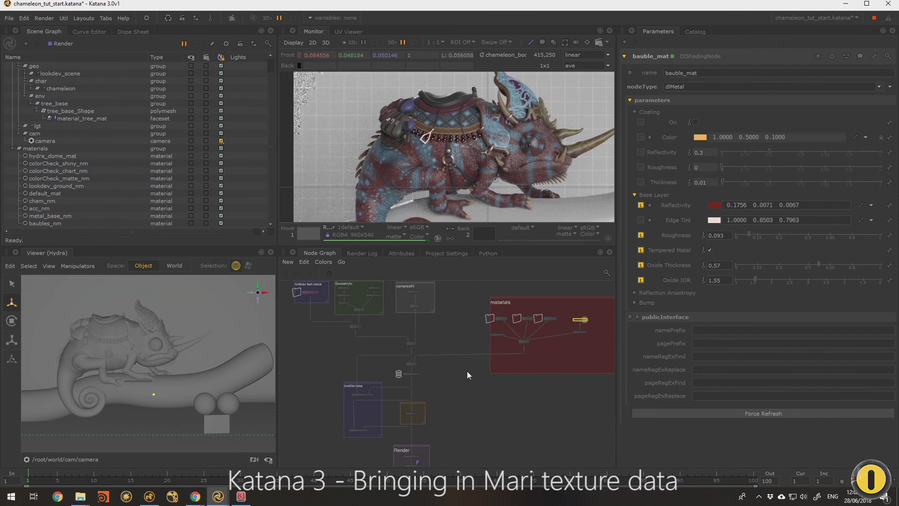
# Step: Select the LookFileBake_materials node together with its default input dot in the lookfile bake section
pyautogui.scroll(5, 468, 371)
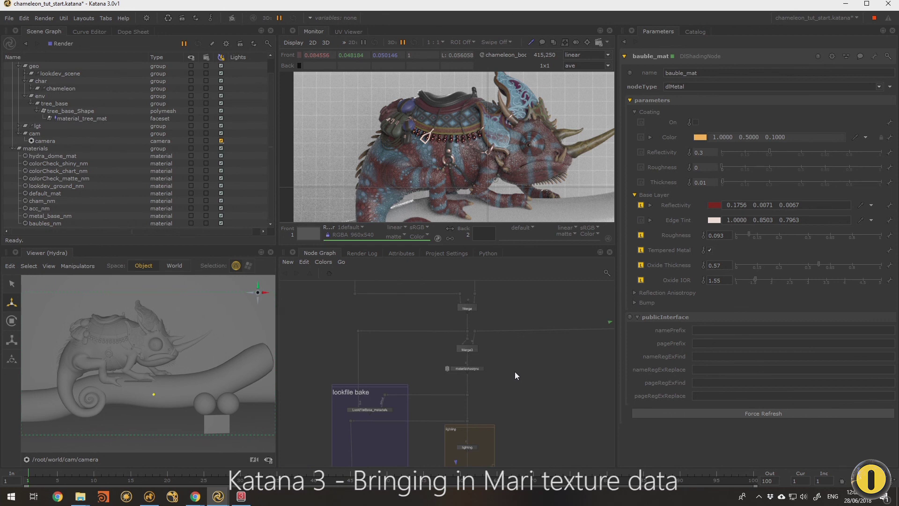
pyautogui.moveTo(419, 357); pyautogui.dragTo(471, 321, button='middle')
pyautogui.scroll(4, 470, 321)
pyautogui.moveTo(414, 365); pyautogui.dragTo(497, 324, button='middle')
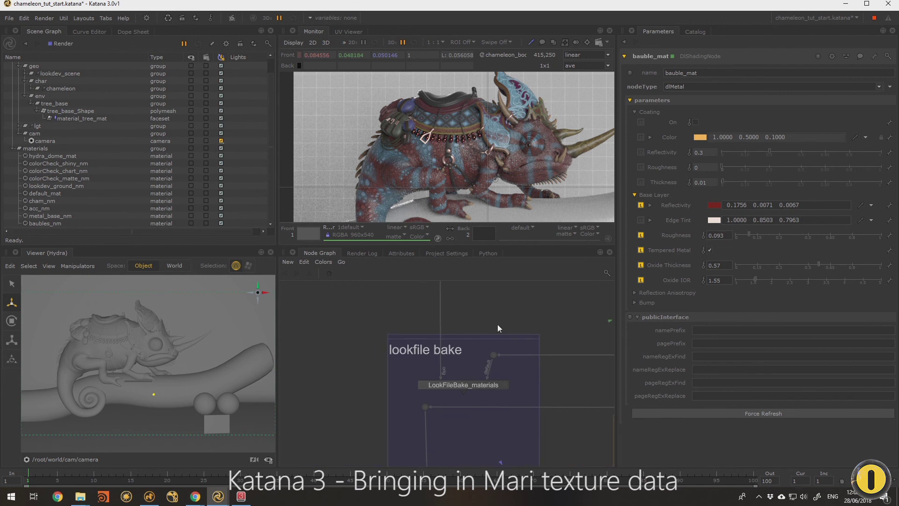
pyautogui.press('Tab')
pyautogui.moveTo(473, 363); pyautogui.dragTo(594, 394)
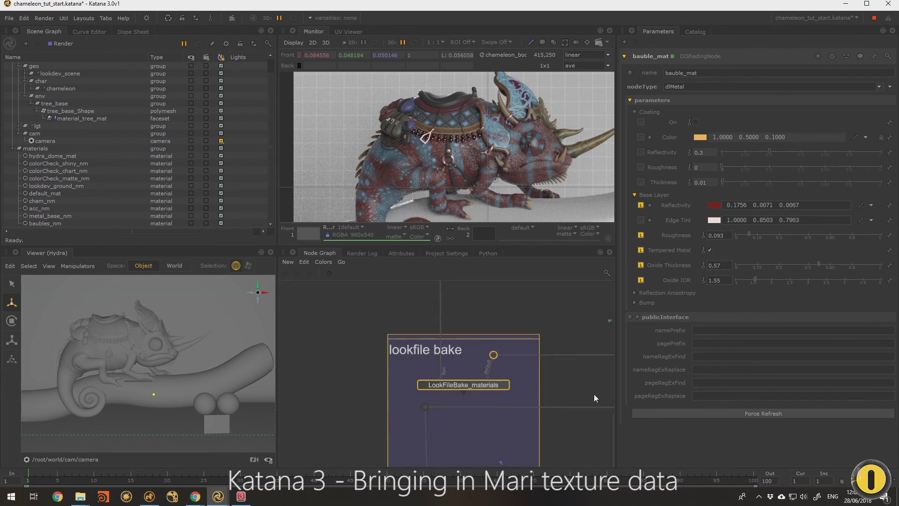